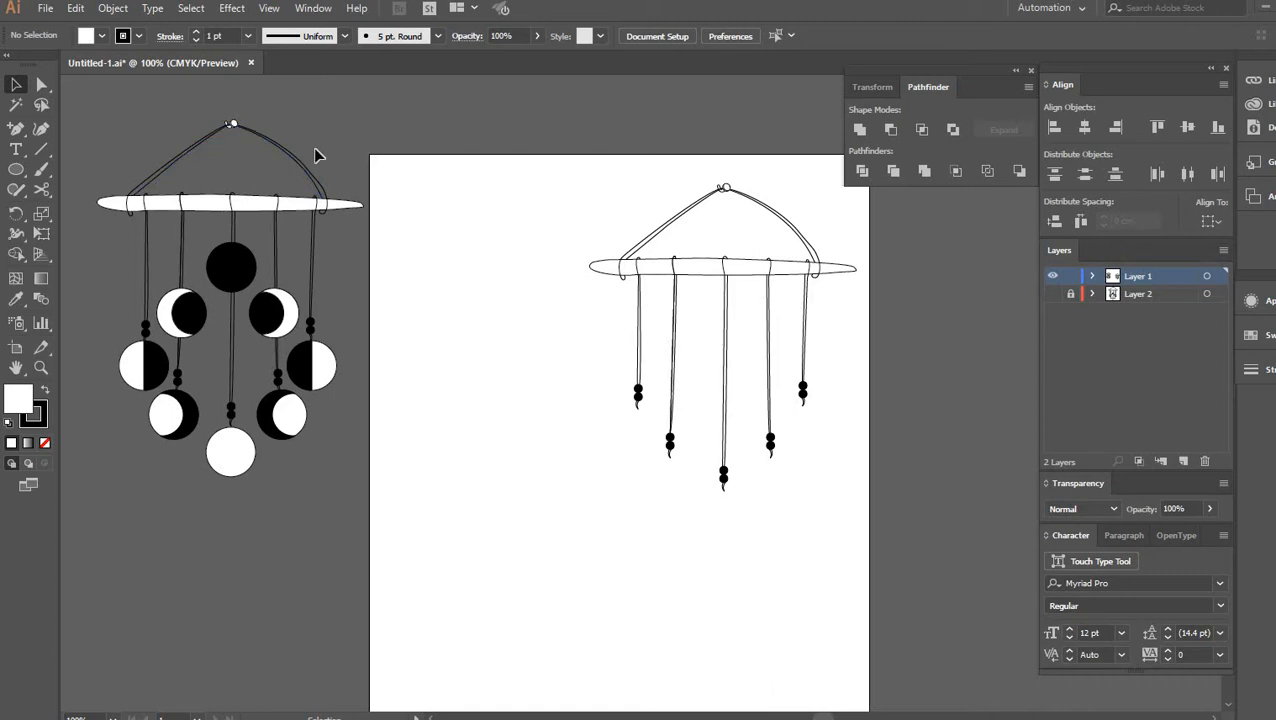
# Step: Draw a circle about 2.41 cm in diameter in the empty artboard area beside the hanging strings
pyautogui.click(18, 172)
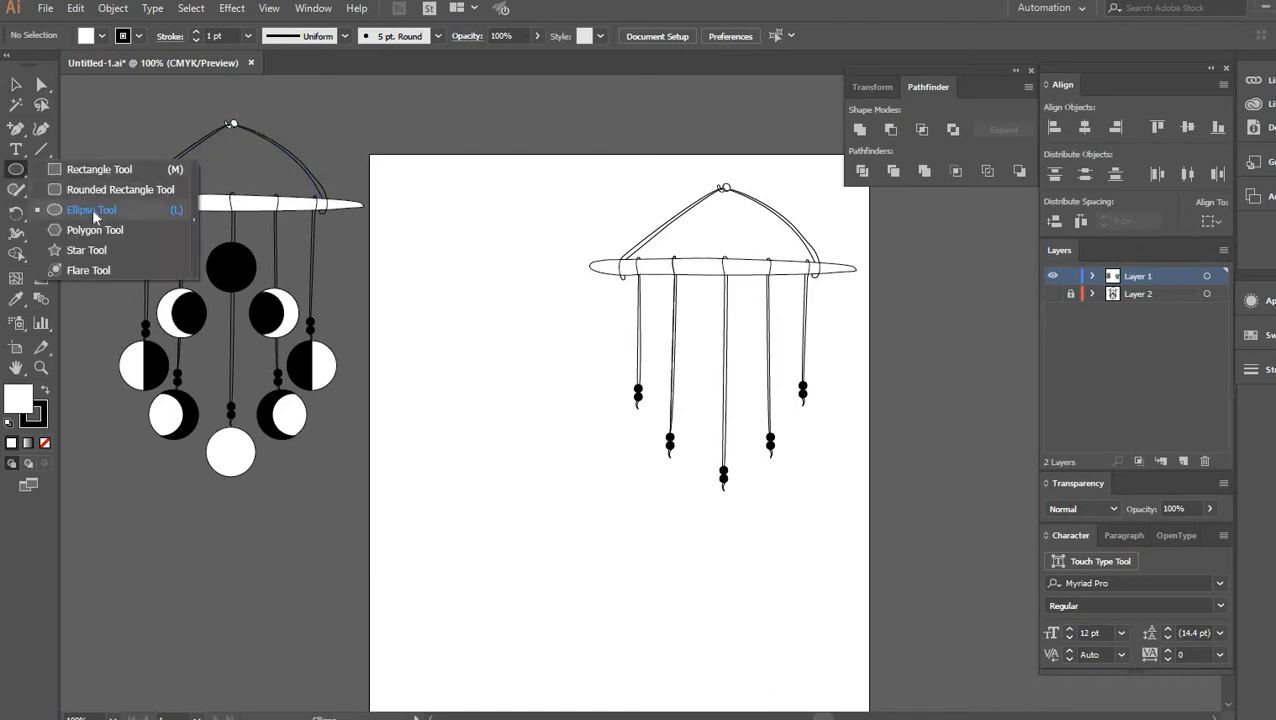
pyautogui.click(92, 209)
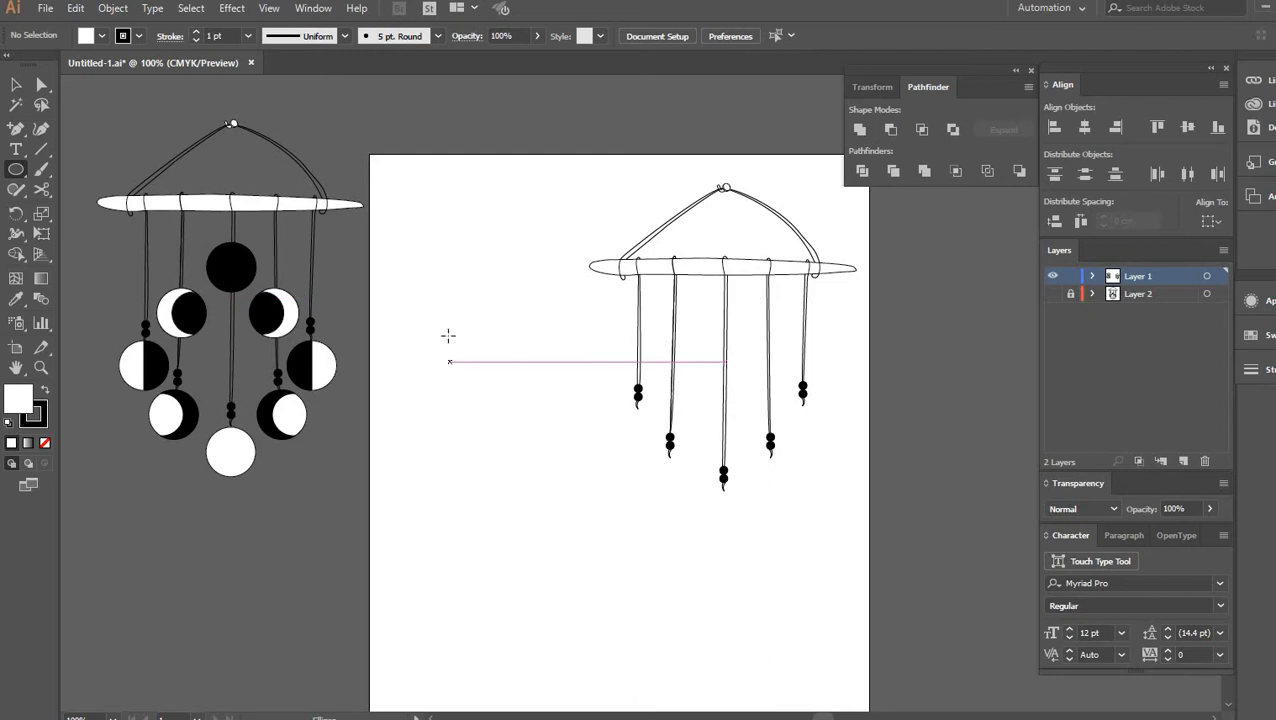
pyautogui.moveTo(447, 337); pyautogui.dragTo(484, 395)
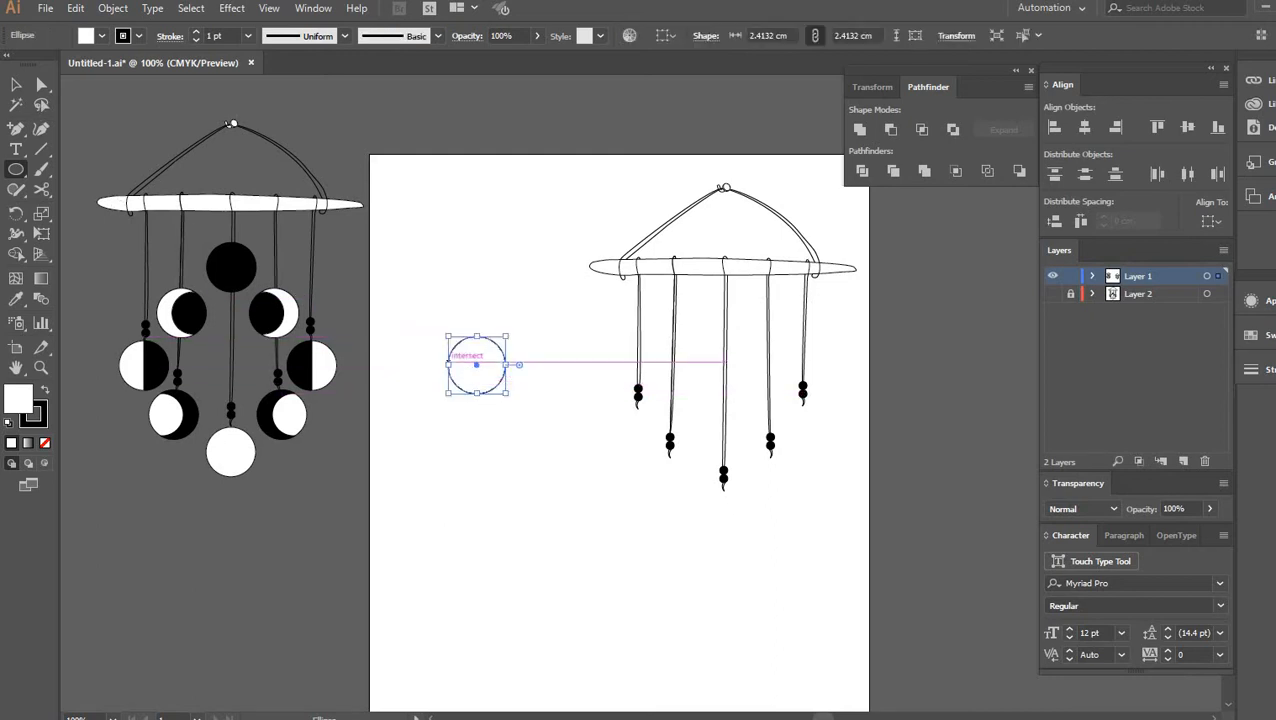
# Step: Duplicate the circle twice: one copy overlapping its right half, and one spare copy just to its left
pyautogui.click(14, 86)
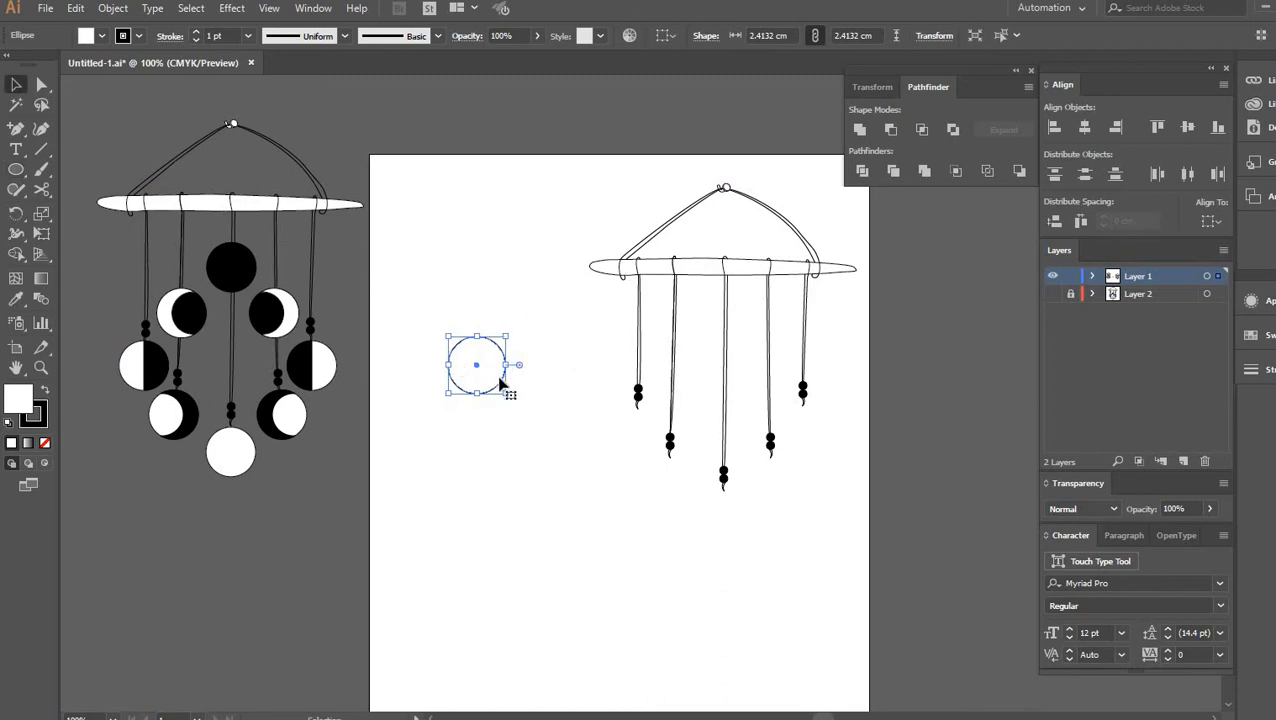
pyautogui.moveTo(501, 381); pyautogui.dragTo(541, 380)
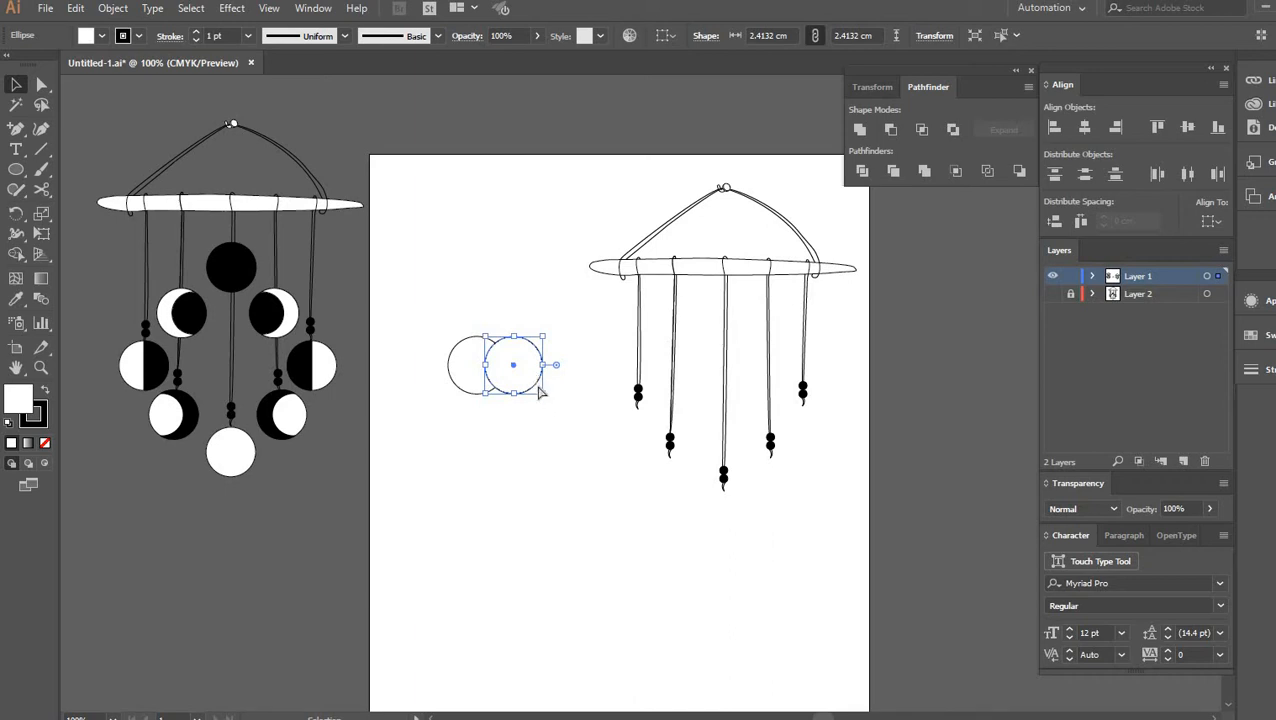
pyautogui.moveTo(539, 390); pyautogui.dragTo(425, 383)
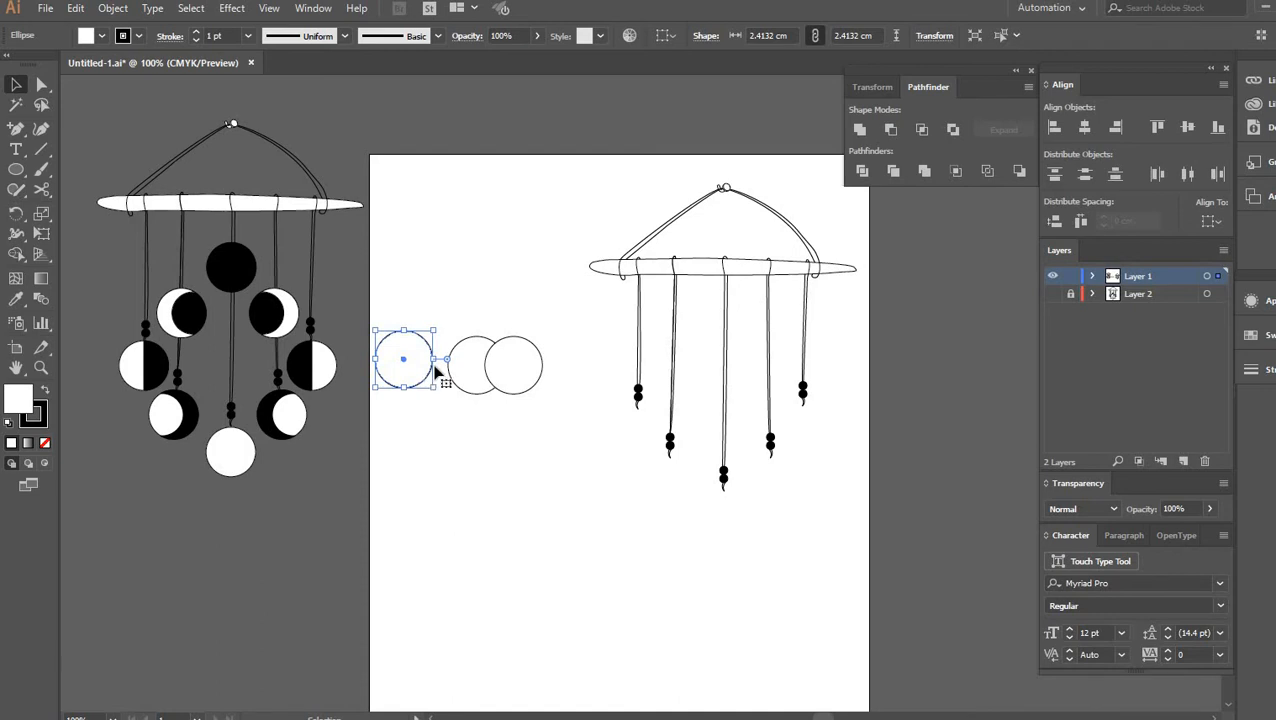
# Step: Scale the overlapping circle down to about 1.97 cm and reposition it over the larger circle's right side
pyautogui.click(515, 373)
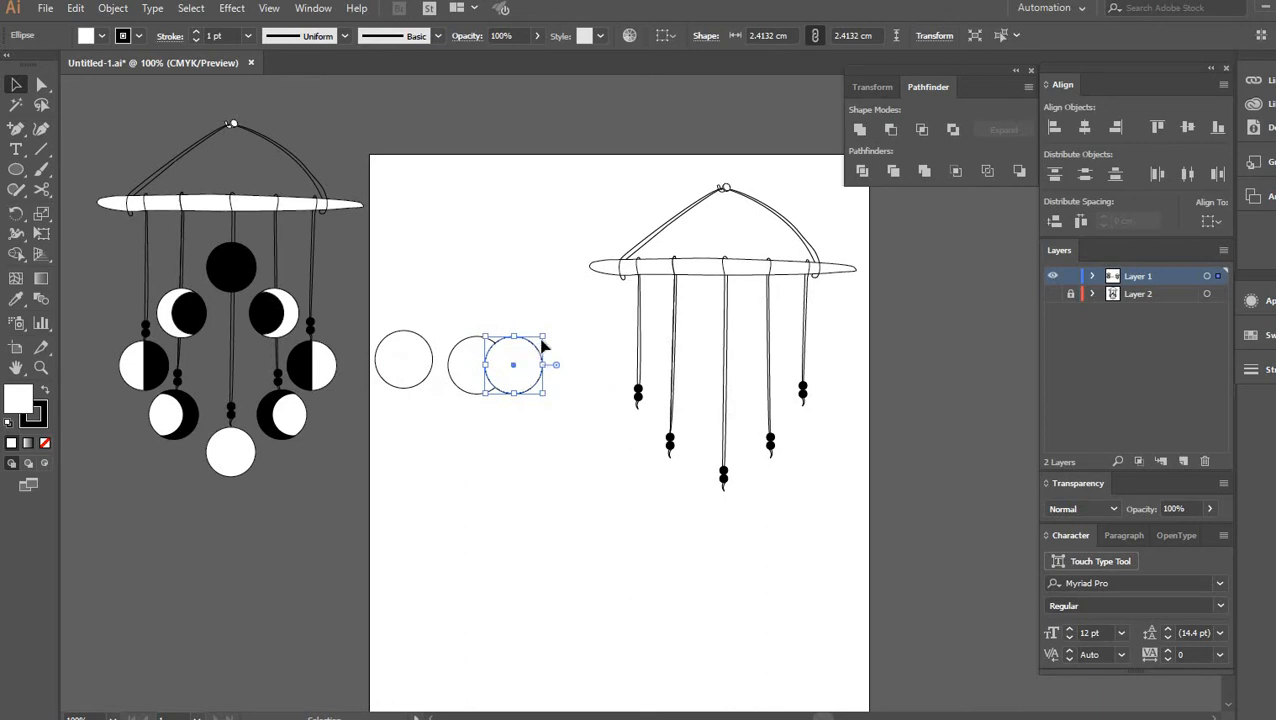
pyautogui.moveTo(527, 343)
pyautogui.mouseDown()
pyautogui.moveTo(540, 338)
pyautogui.moveTo(529, 349)
pyautogui.mouseUp()
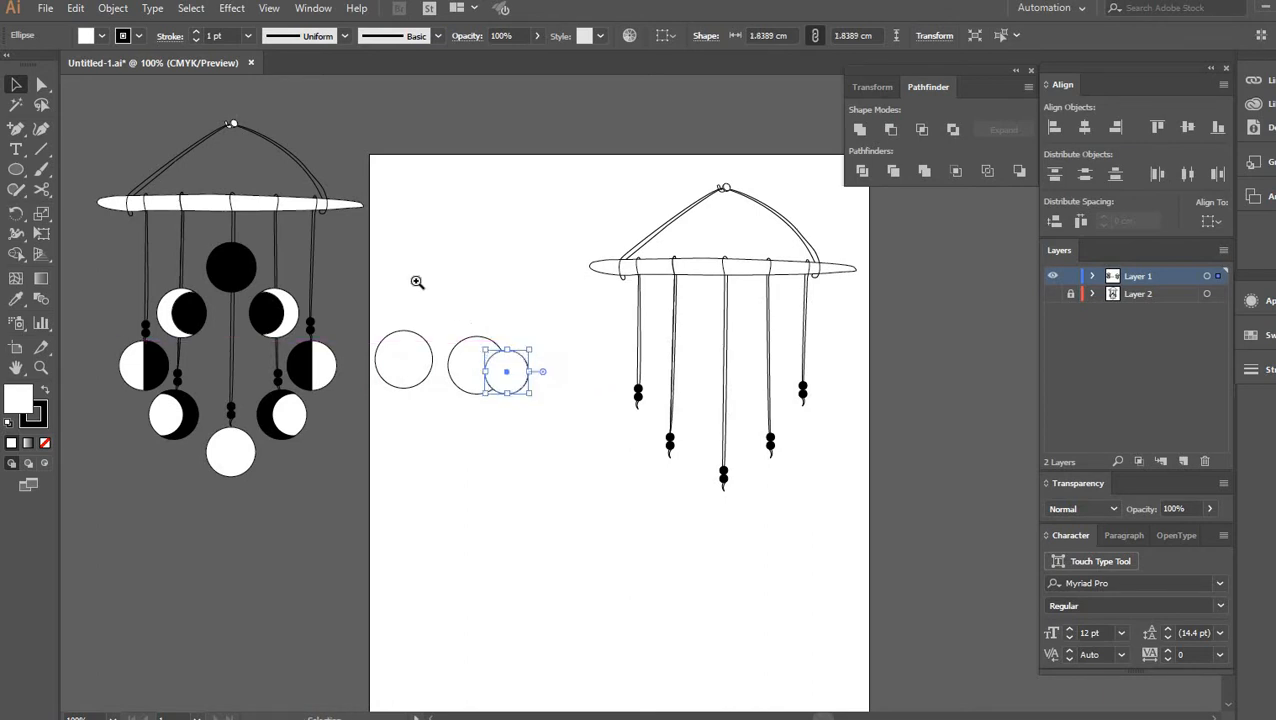
pyautogui.moveTo(416, 288); pyautogui.dragTo(622, 458)
pyautogui.moveTo(604, 390); pyautogui.dragTo(578, 384)
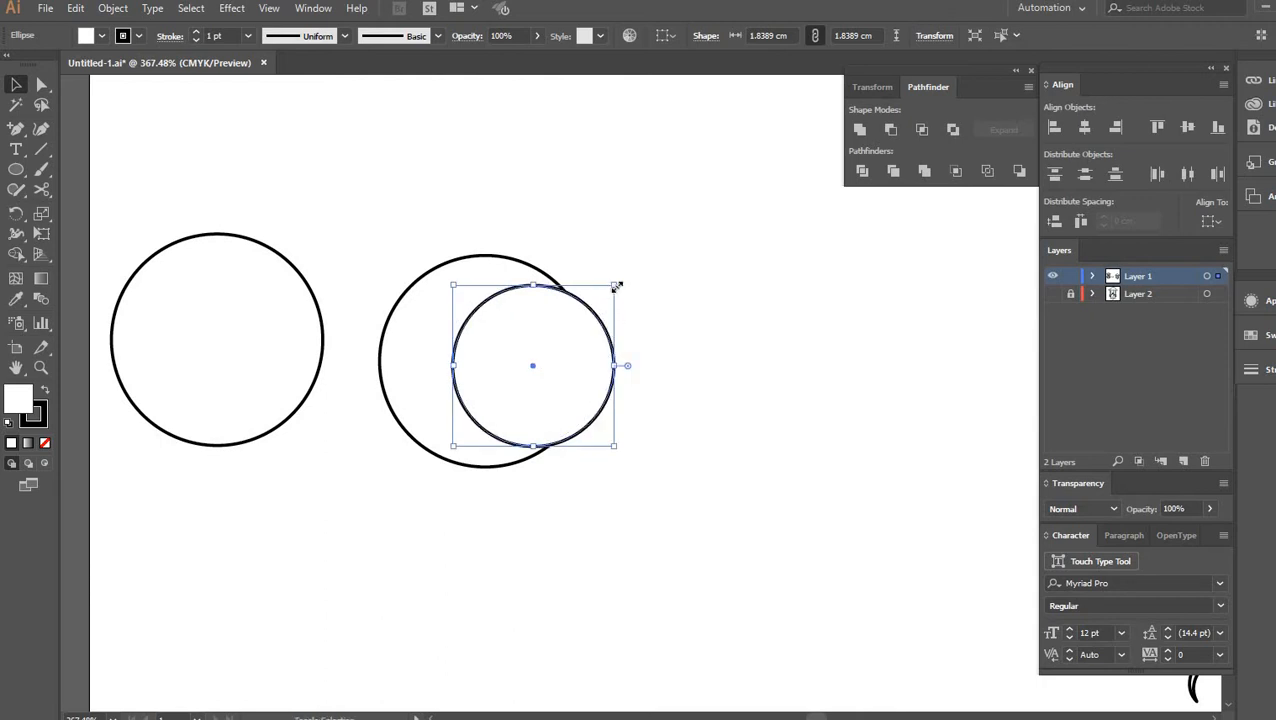
pyautogui.moveTo(614, 285); pyautogui.dragTo(625, 273)
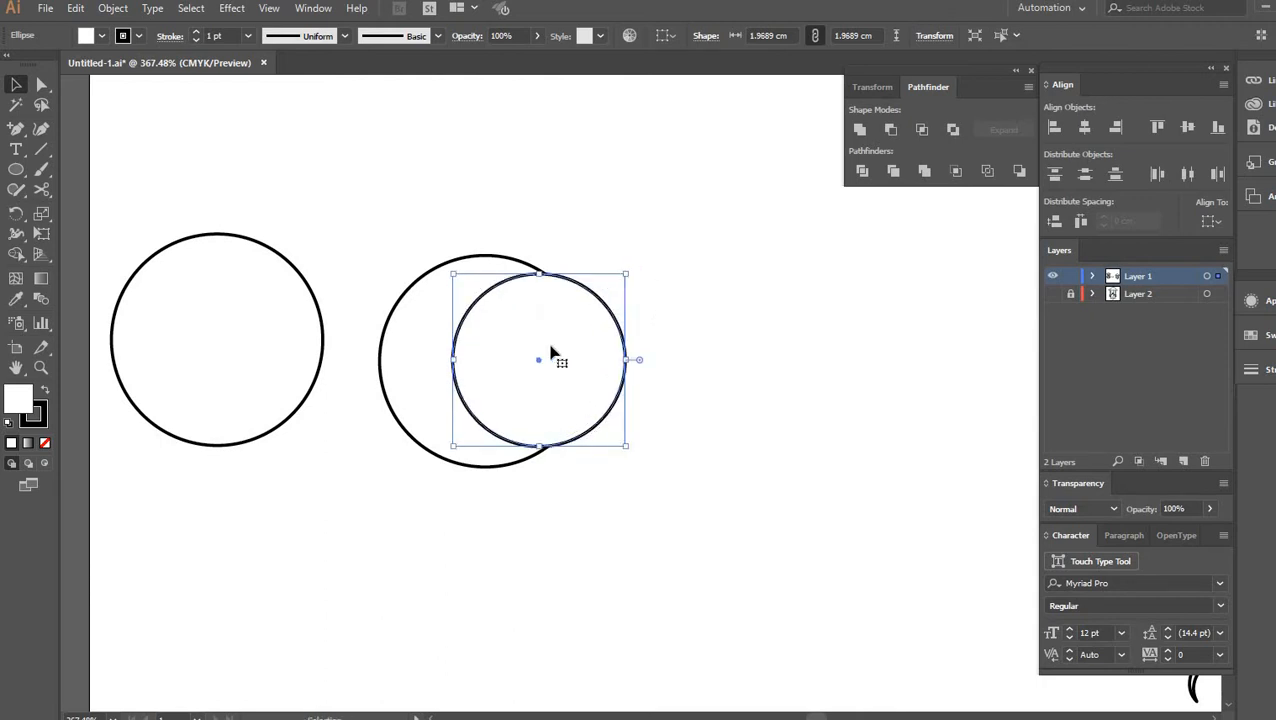
pyautogui.moveTo(556, 353); pyautogui.dragTo(556, 362)
# Step: Align the two overlapping circles to each other on their vertical centers
pyautogui.moveTo(674, 511); pyautogui.dragTo(407, 206)
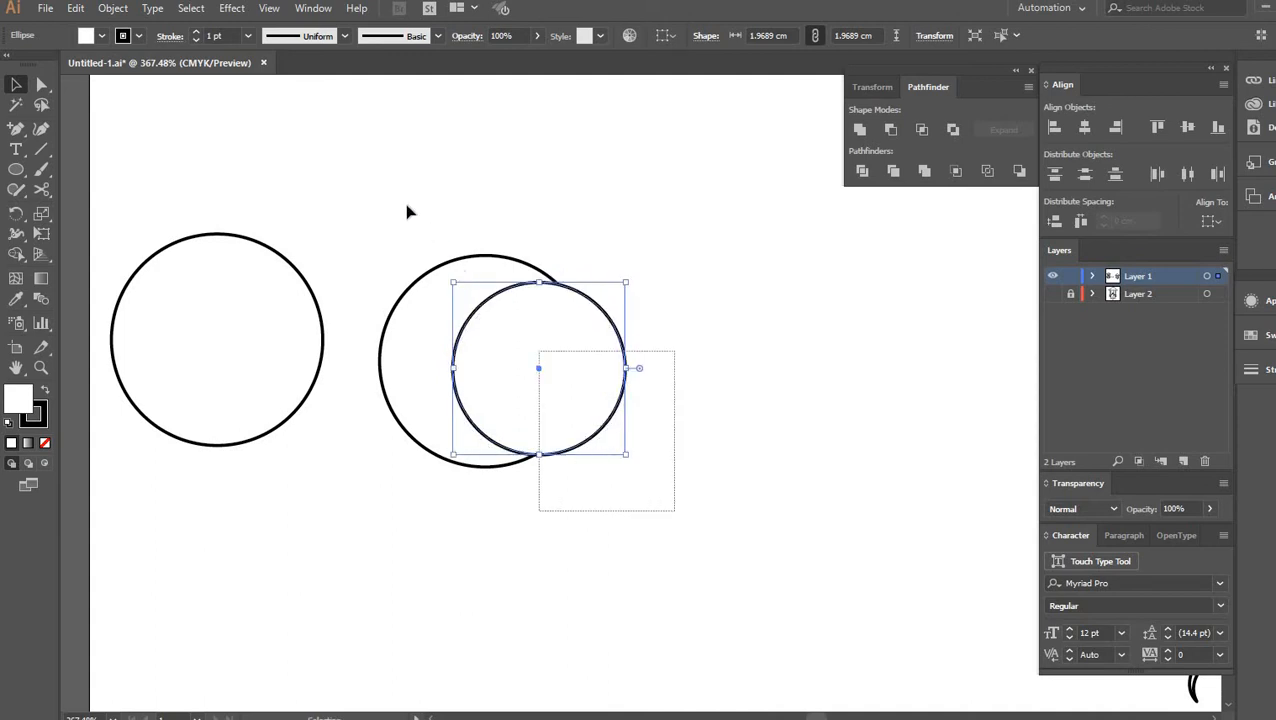
pyautogui.click(1188, 128)
pyautogui.click(810, 413)
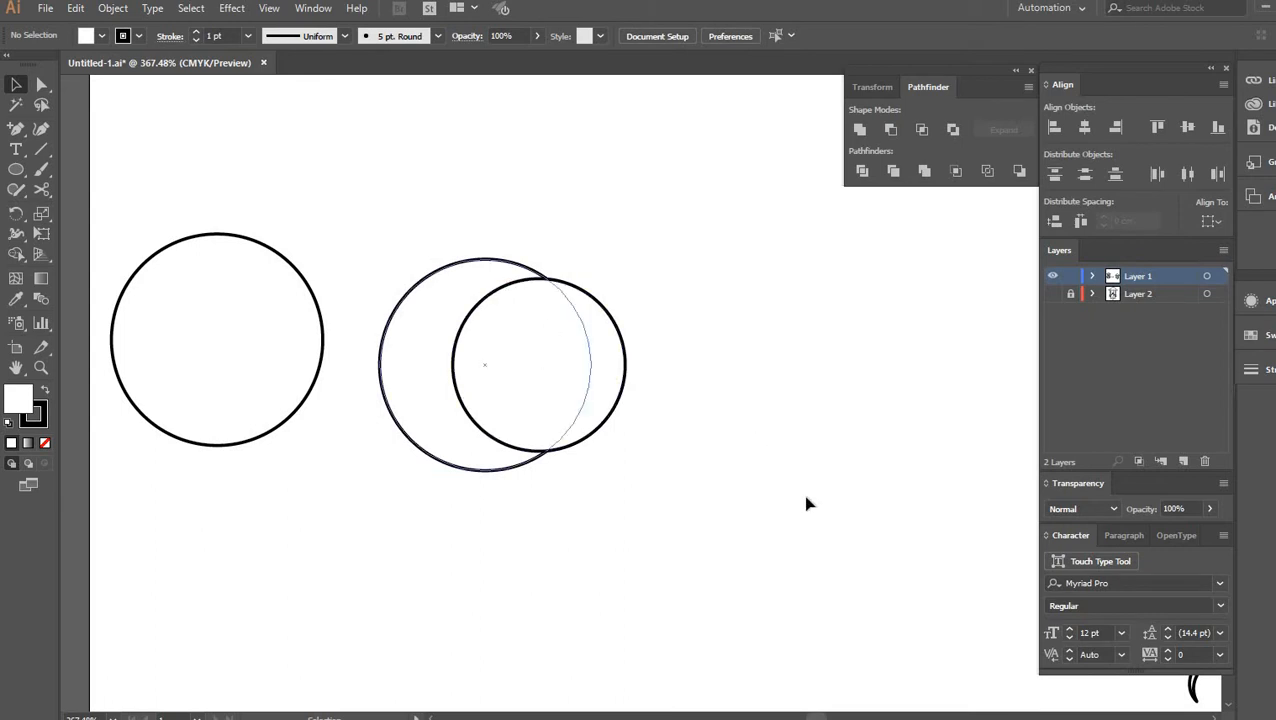
# Step: Try to cut the smaller circle out of the larger one with the Shape Builder tool
pyautogui.moveTo(649, 507); pyautogui.dragTo(356, 194)
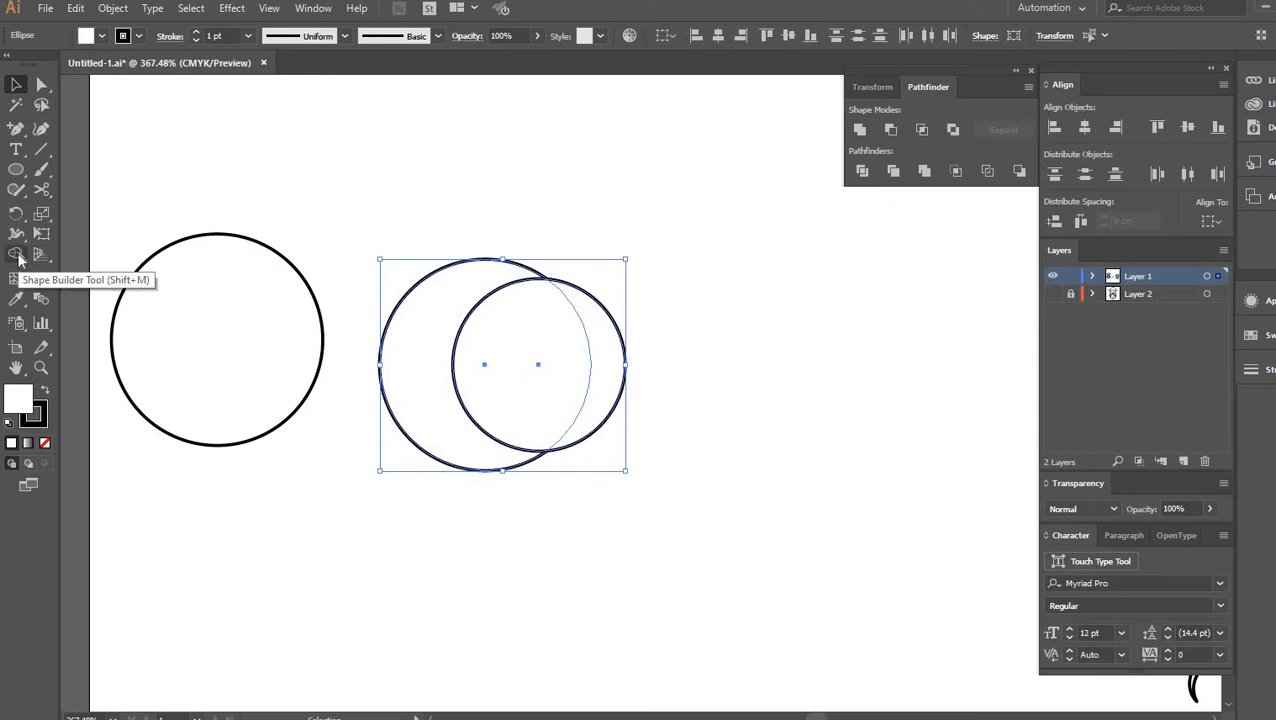
pyautogui.moveTo(18, 258); pyautogui.dragTo(68, 253)
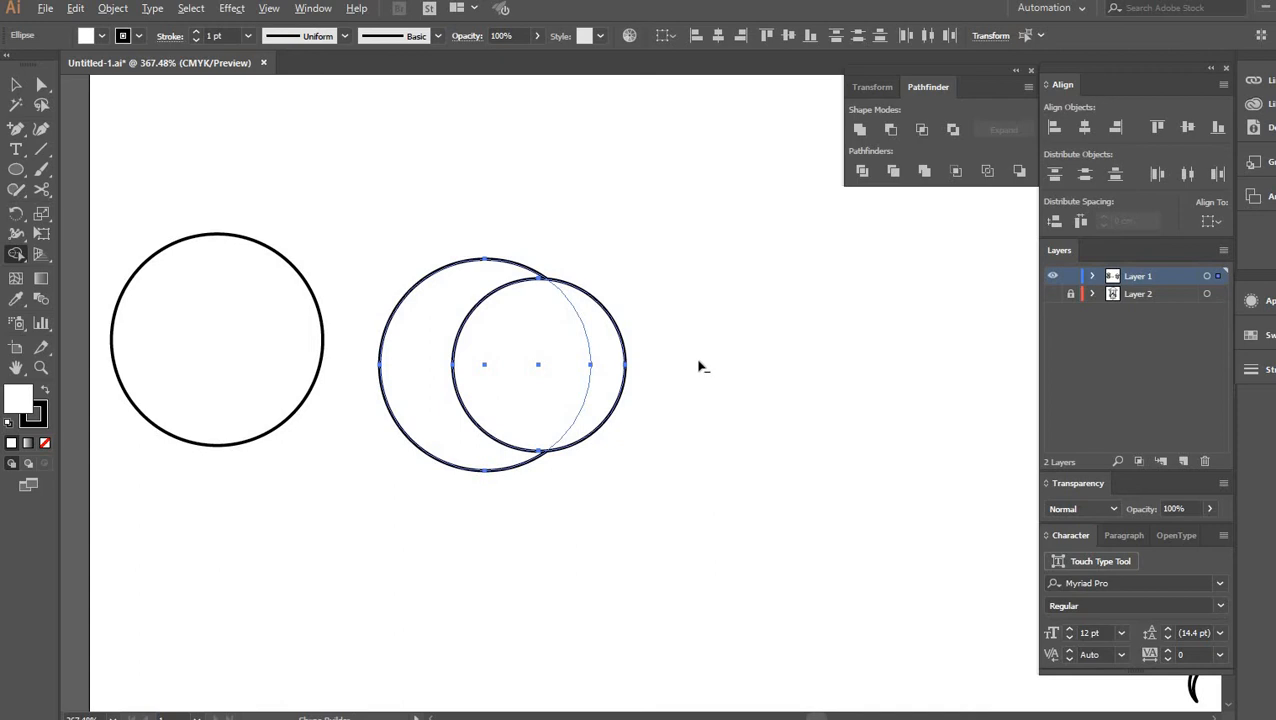
pyautogui.moveTo(684, 383); pyautogui.dragTo(545, 383)
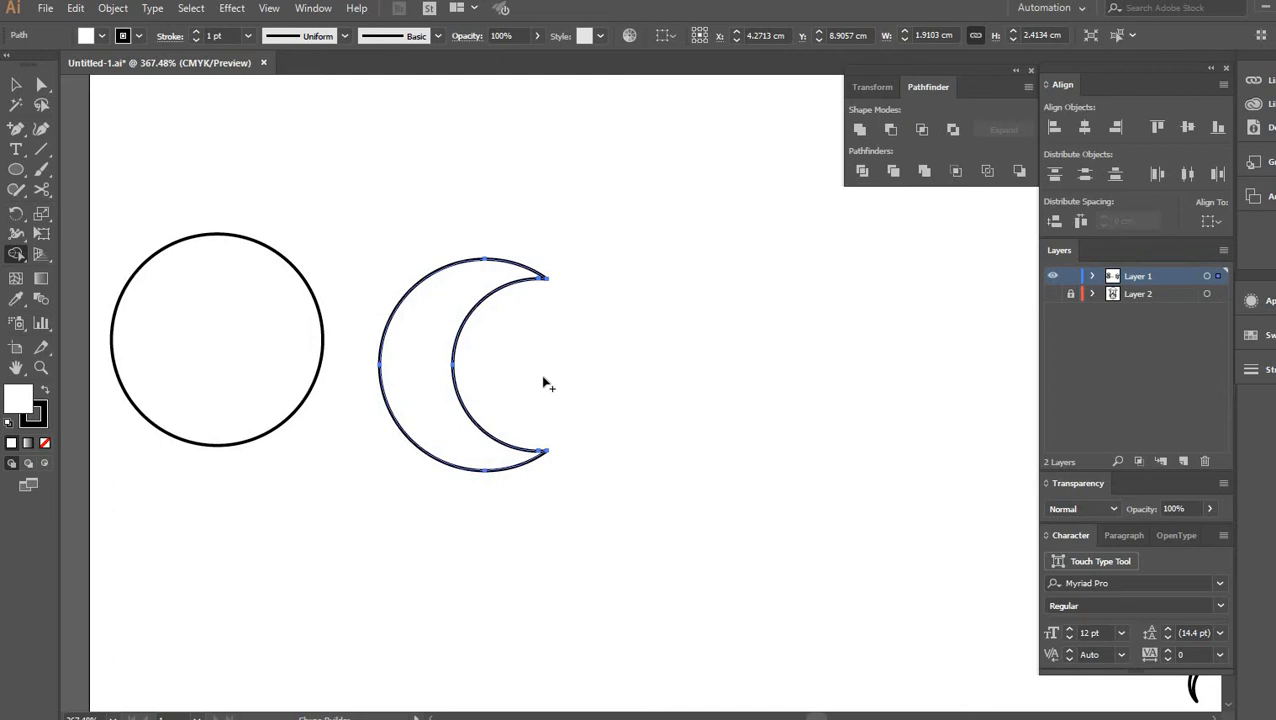
# Step: Undo the Shape Builder cut and subtract the smaller circle from the larger one with Minus Front
pyautogui.press('v')
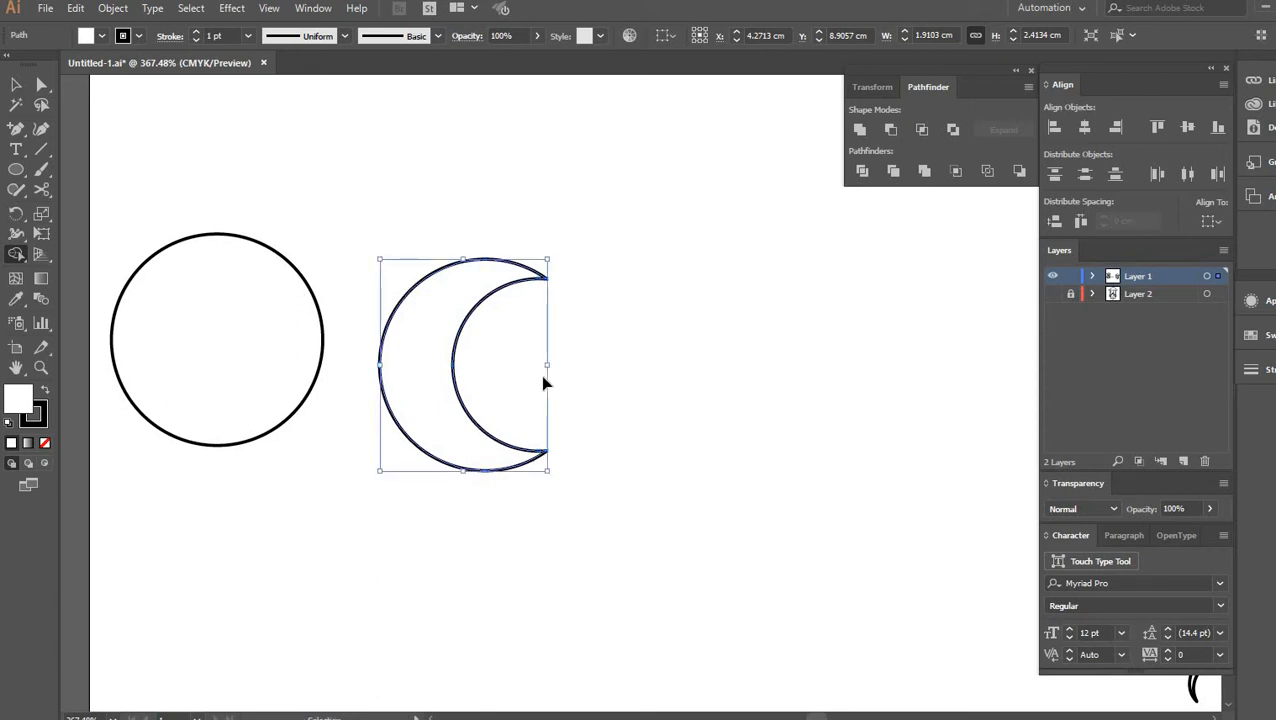
pyautogui.hotkey('ctrl', 'z')
pyautogui.hotkey('shift', 'm')
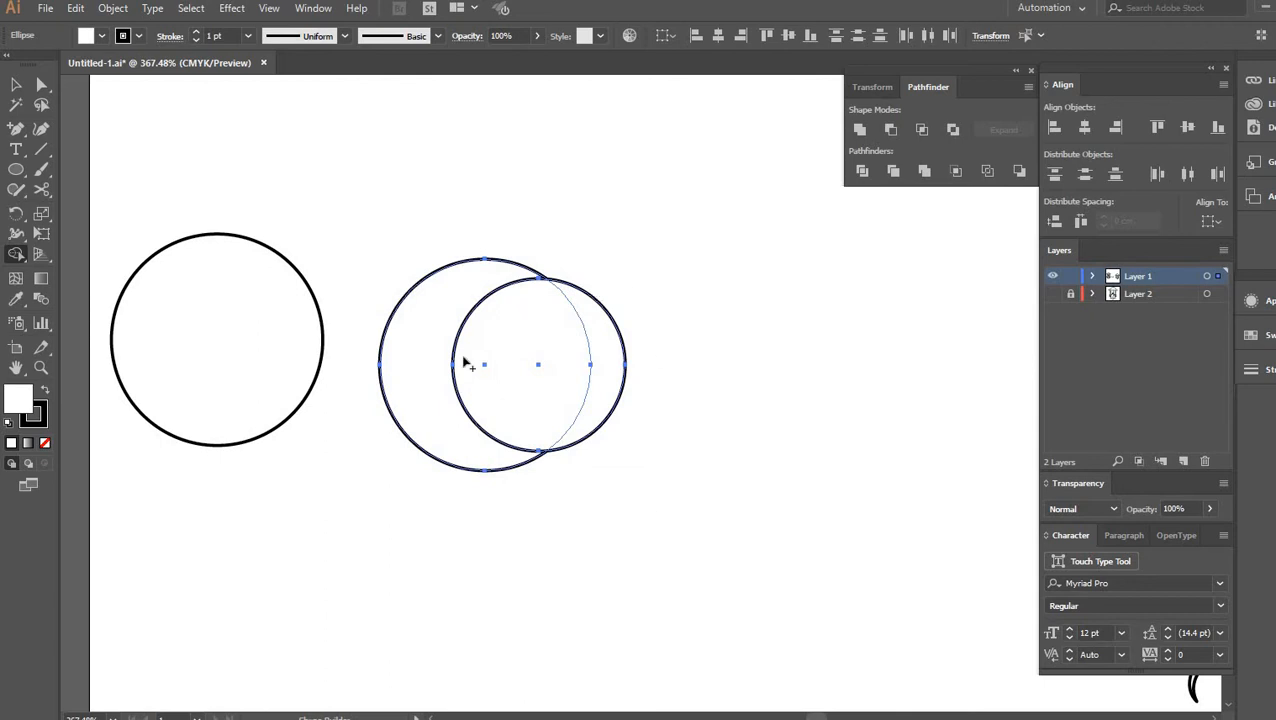
pyautogui.click(890, 131)
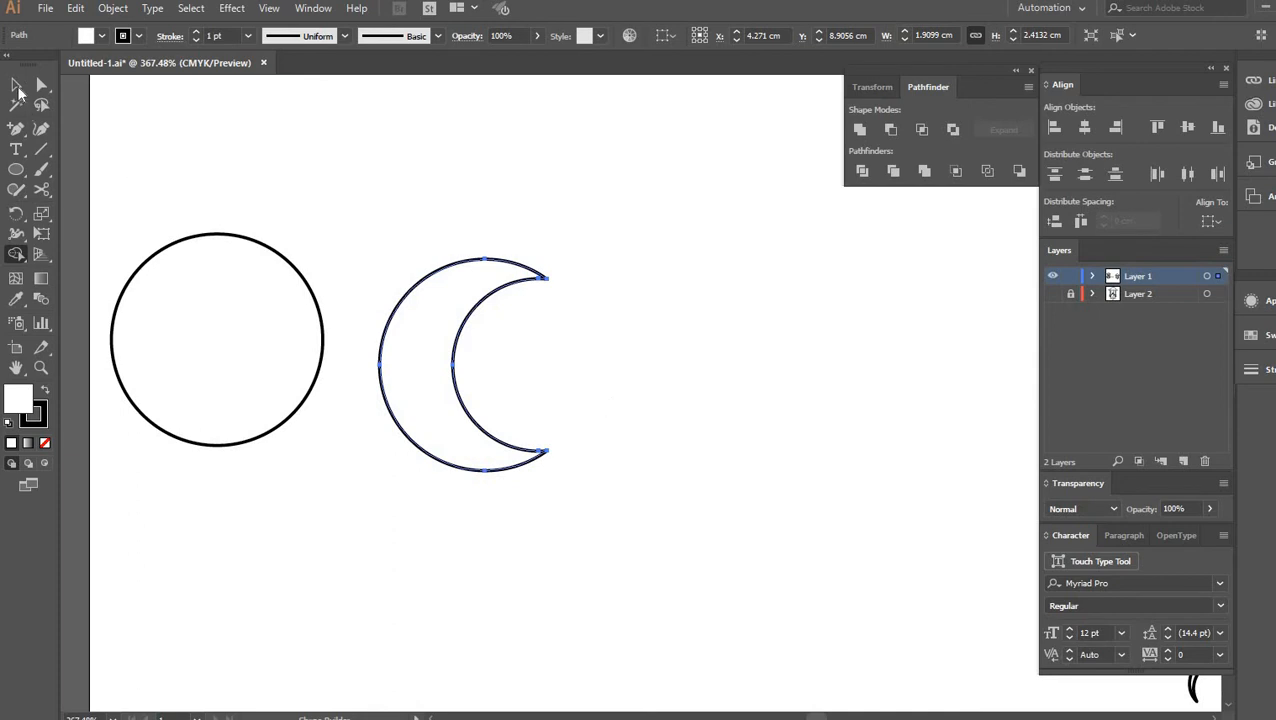
# Step: Move the spare circle exactly over the crescent's outer curve and send it to the back
pyautogui.click(16, 85)
pyautogui.moveTo(277, 253); pyautogui.dragTo(546, 280)
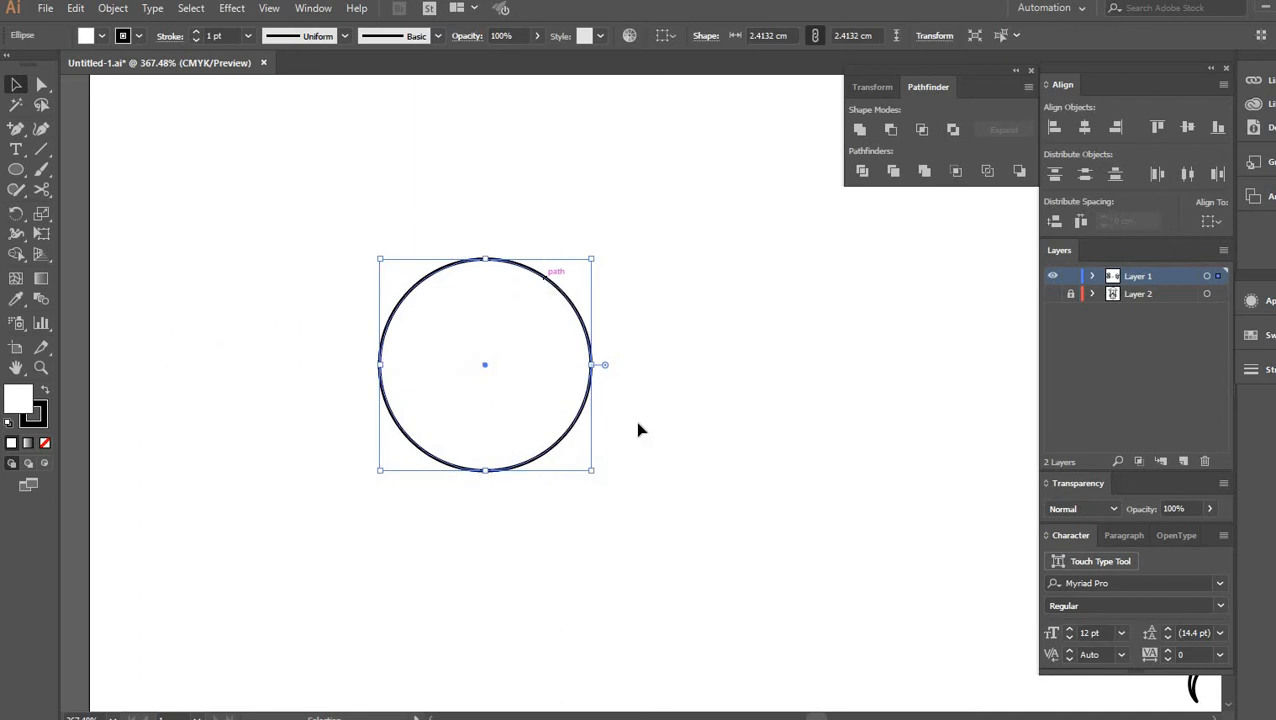
pyautogui.rightClick(528, 341)
pyautogui.moveTo(627, 603)
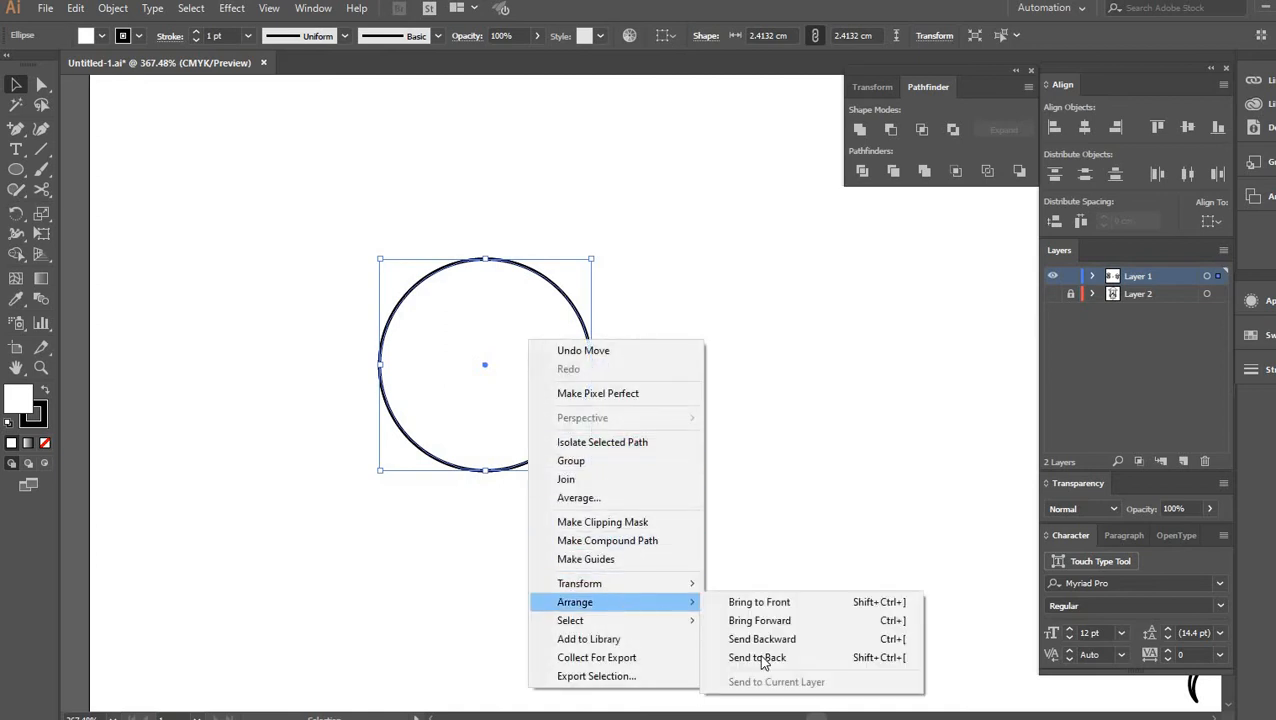
pyautogui.click(762, 660)
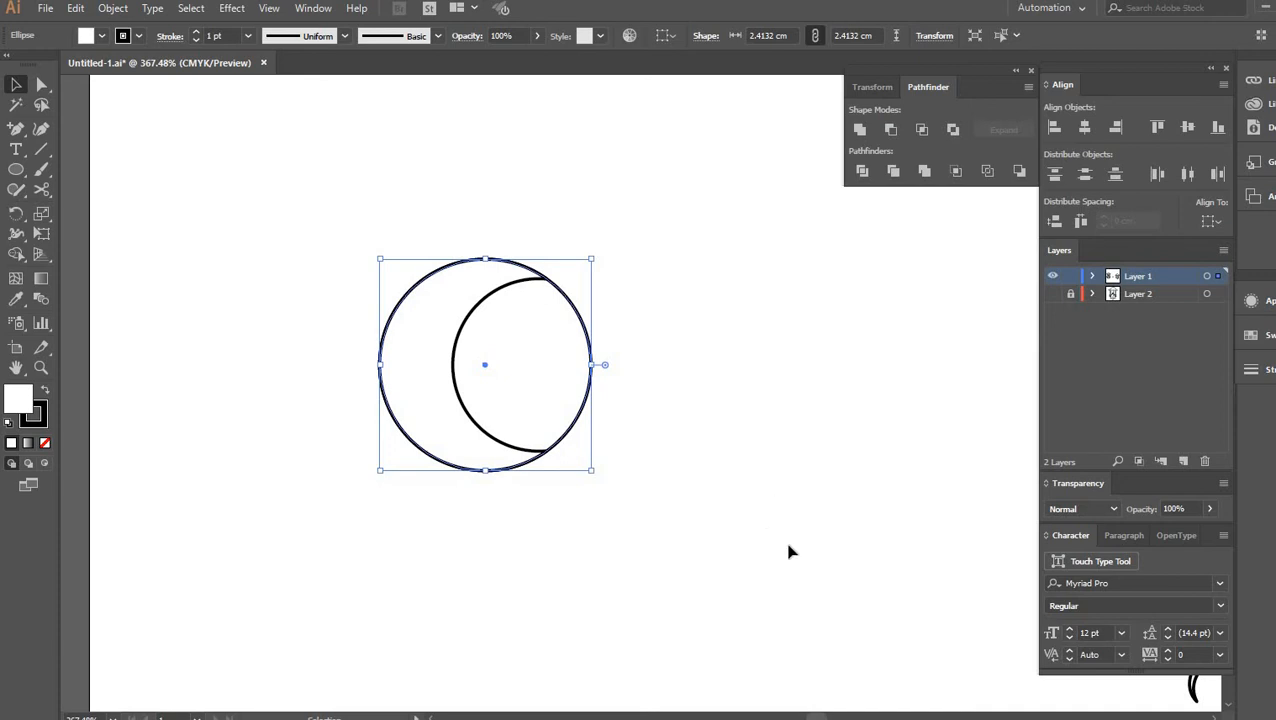
pyautogui.click(760, 524)
# Step: Fill the new crescent with black by sampling a dark crescent of the finished mobile with the Eyedropper
pyautogui.moveTo(417, 321); pyautogui.dragTo(666, 506)
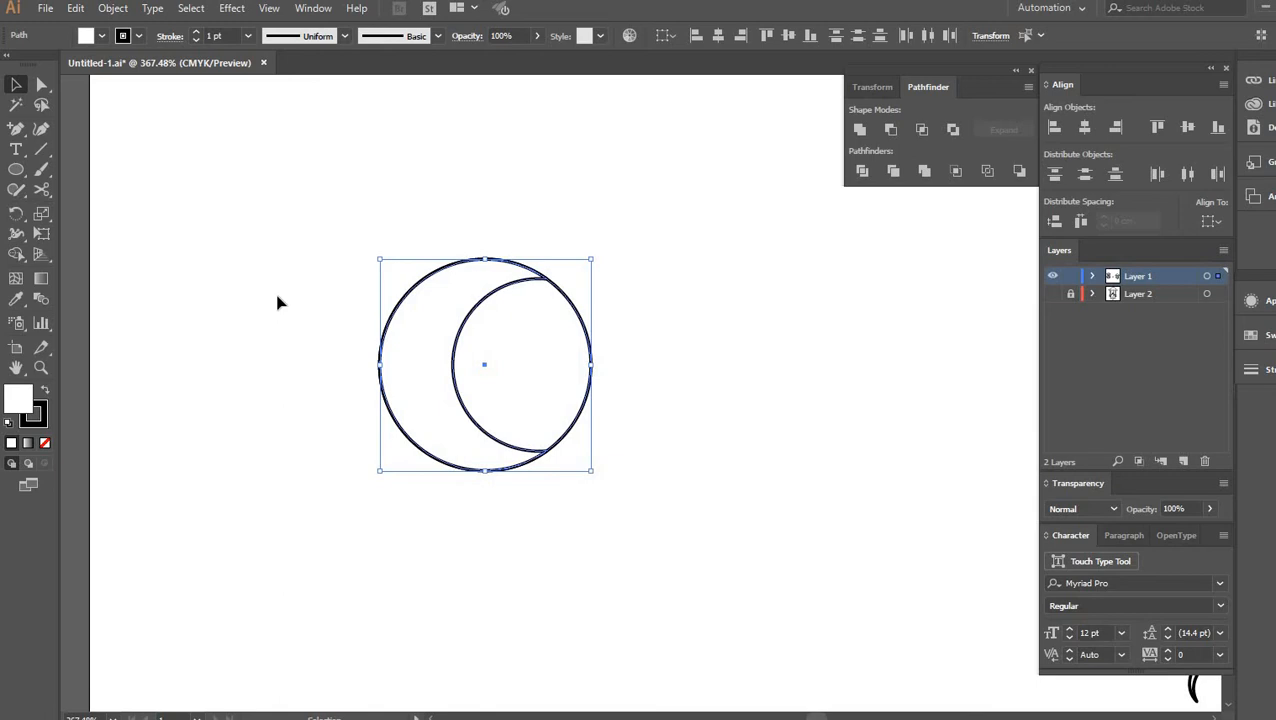
pyautogui.keyDown('ctrl'); pyautogui.keyDown('alt'); pyautogui.click(428, 307); pyautogui.keyUp('alt'); pyautogui.keyUp('ctrl')
pyautogui.keyDown('ctrl'); pyautogui.keyDown('alt'); pyautogui.click(541, 338); pyautogui.keyUp('alt'); pyautogui.keyUp('ctrl')
pyautogui.keyDown('ctrl'); pyautogui.keyDown('alt'); pyautogui.click(671, 381); pyautogui.keyUp('alt'); pyautogui.keyUp('ctrl')
pyautogui.moveTo(706, 452); pyautogui.dragTo(567, 326)
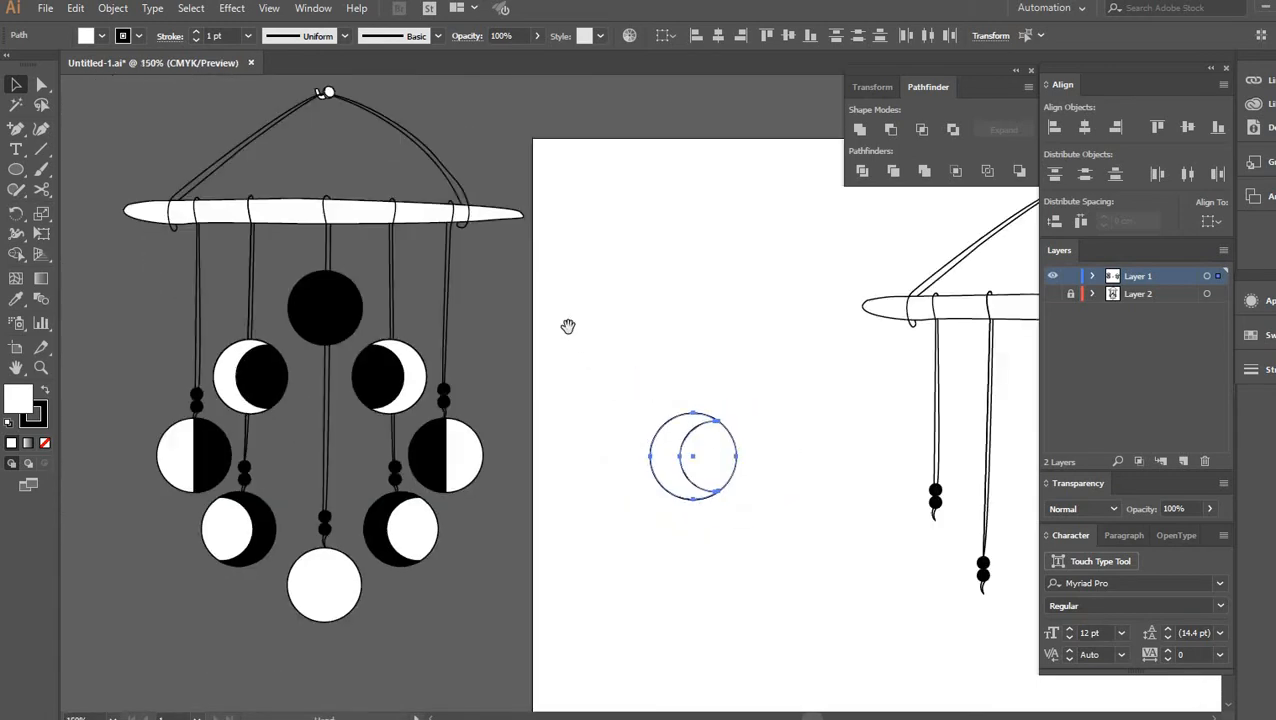
pyautogui.moveTo(676, 385); pyautogui.dragTo(676, 390)
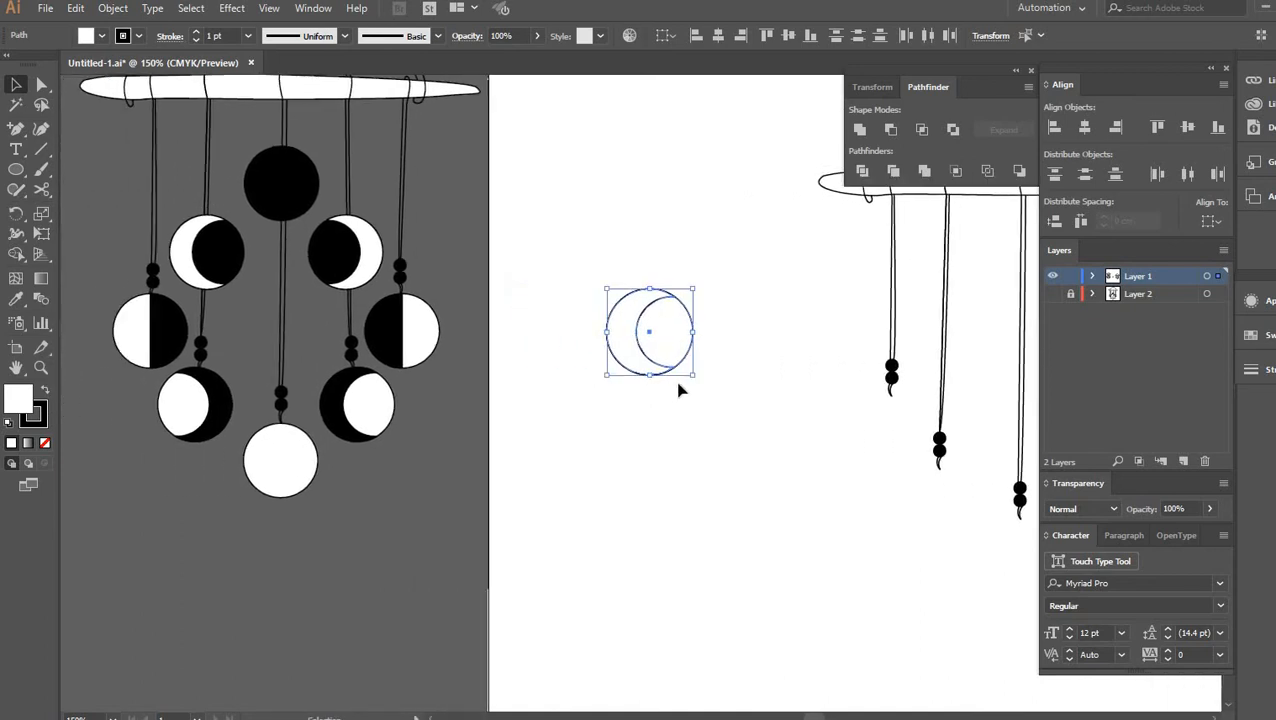
pyautogui.moveTo(669, 410); pyautogui.dragTo(661, 434)
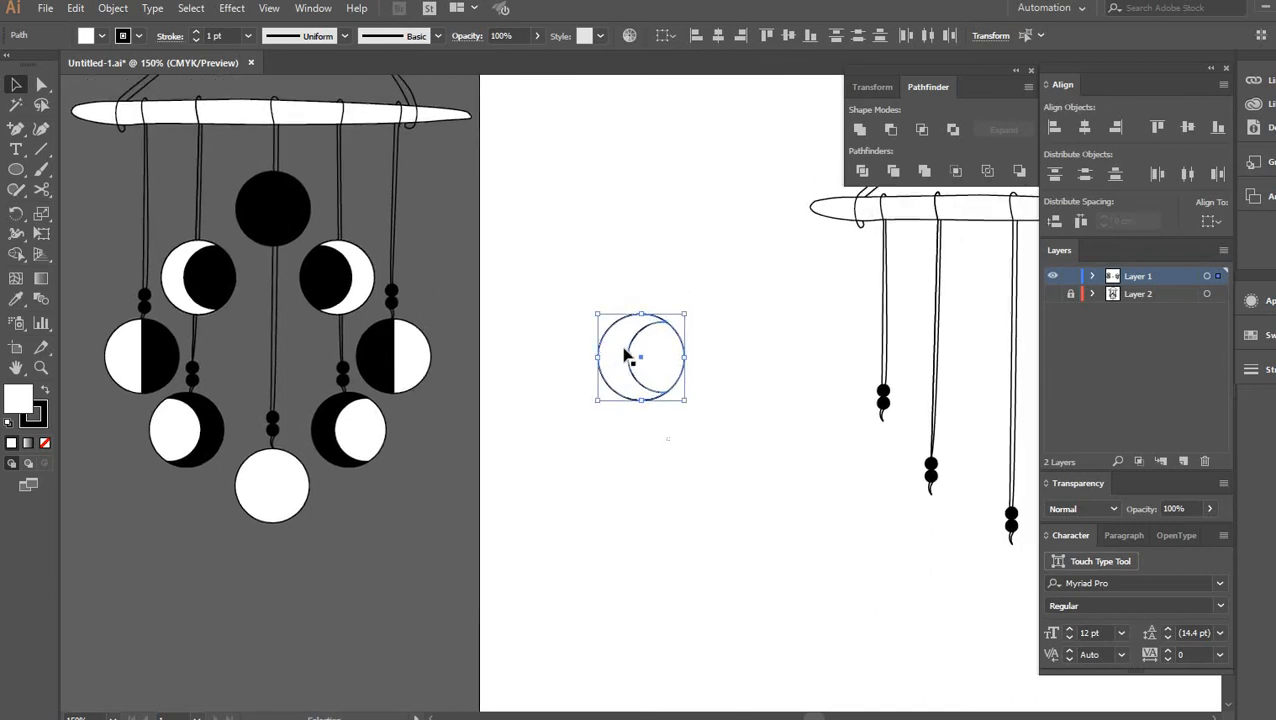
pyautogui.click(624, 355)
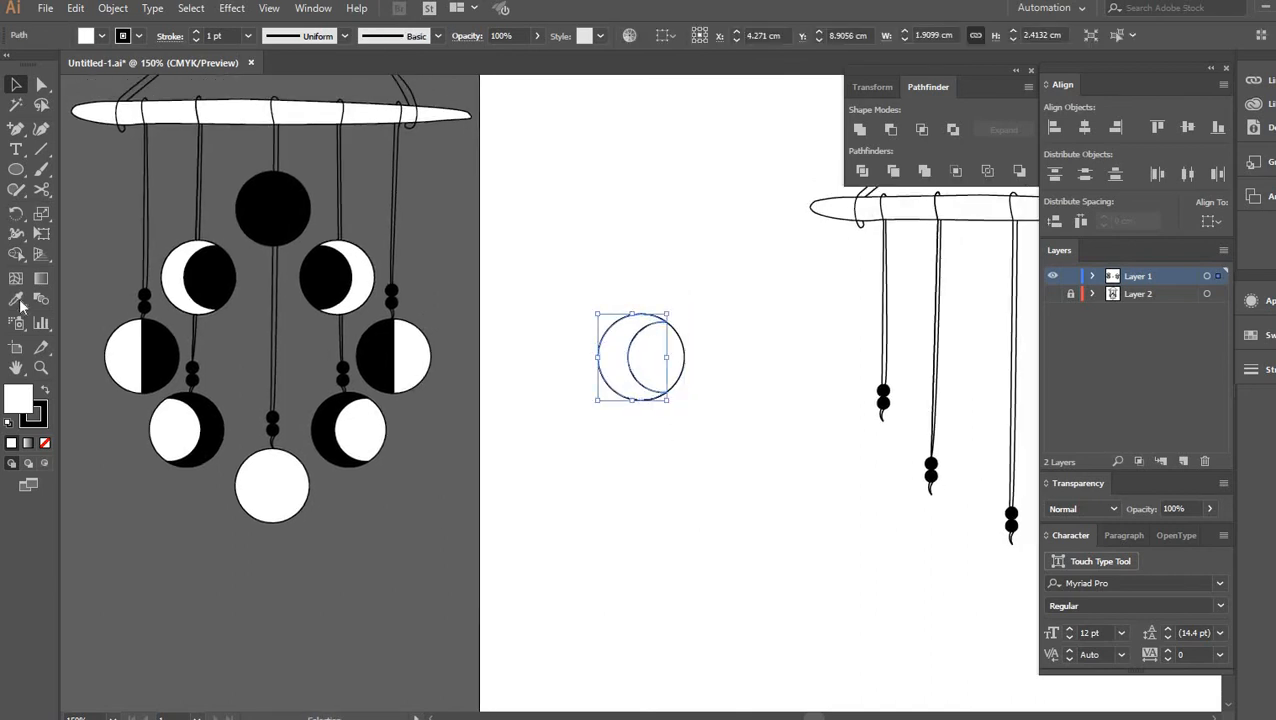
pyautogui.click(19, 300)
pyautogui.click(215, 406)
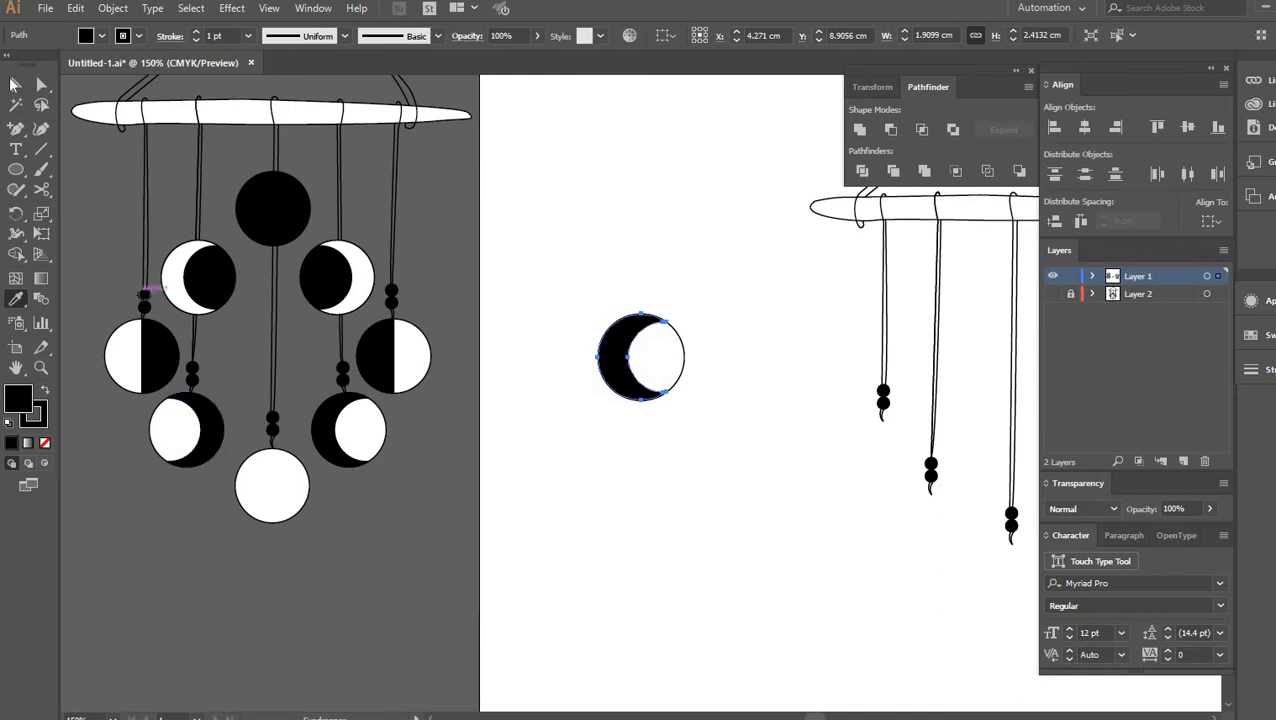
pyautogui.click(14, 84)
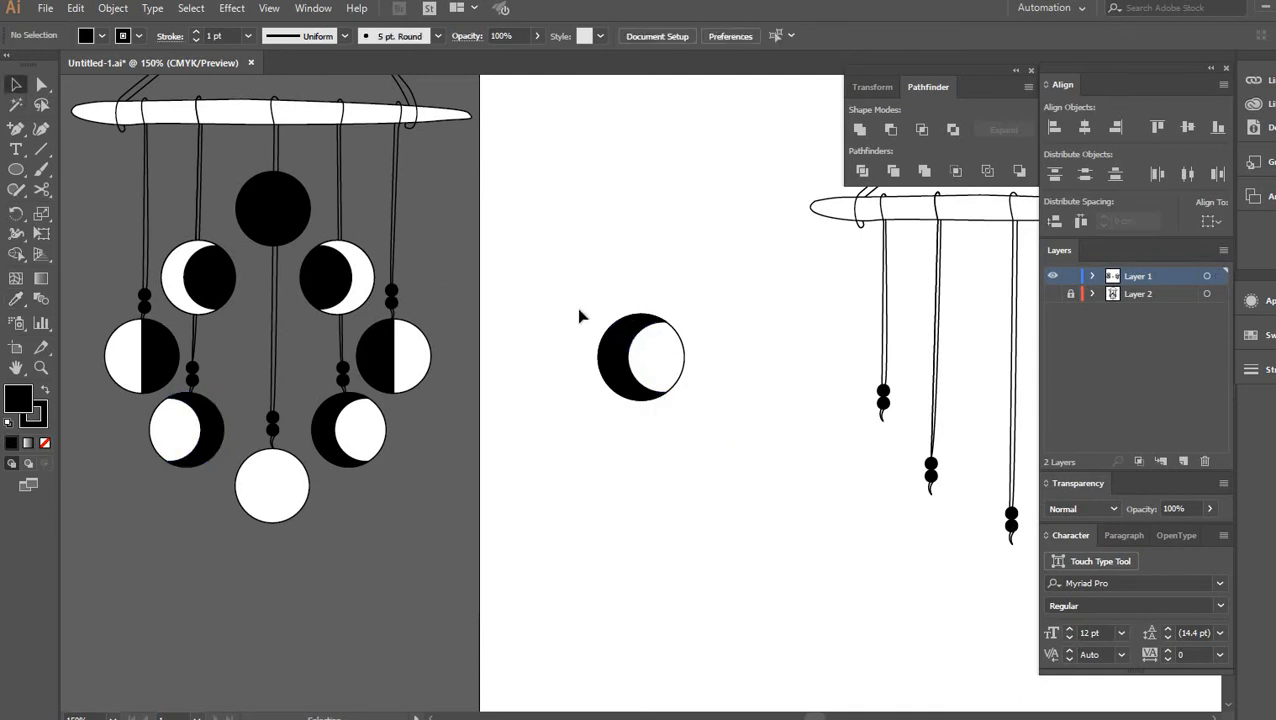
# Step: Group the black crescent with the white circle behind it
pyautogui.moveTo(578, 316); pyautogui.dragTo(632, 350)
pyautogui.rightClick(628, 345)
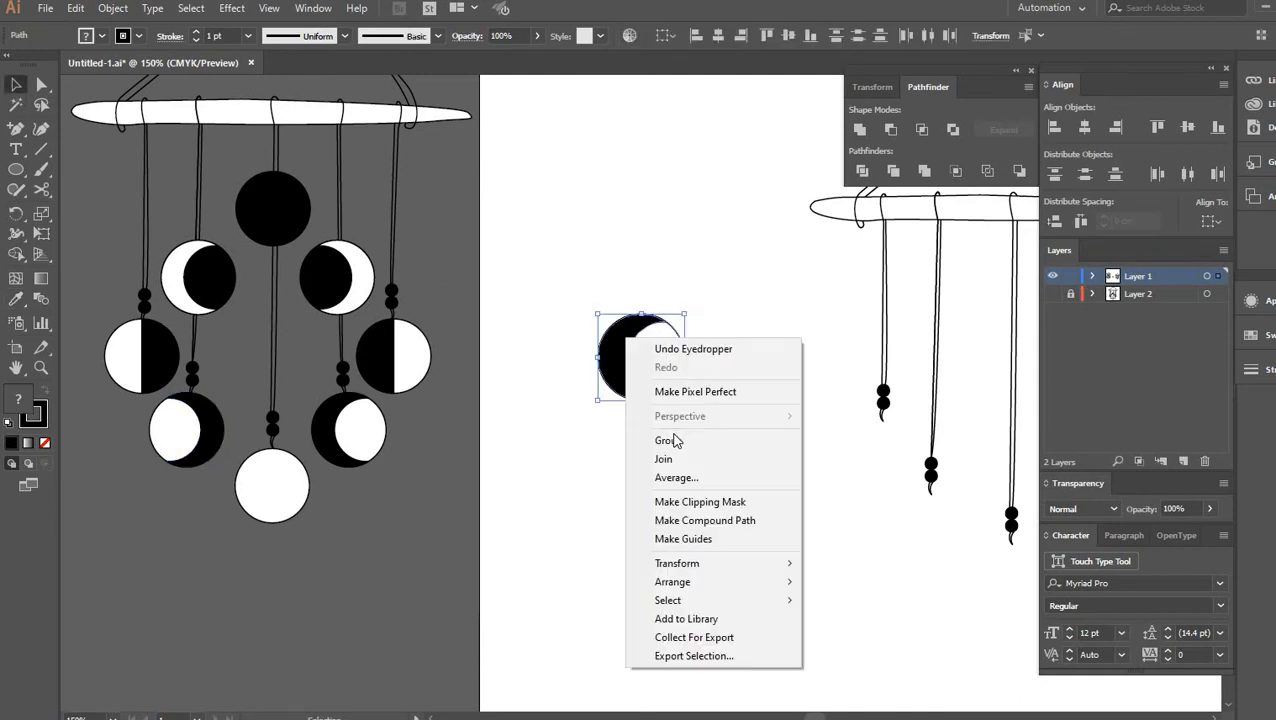
pyautogui.click(676, 443)
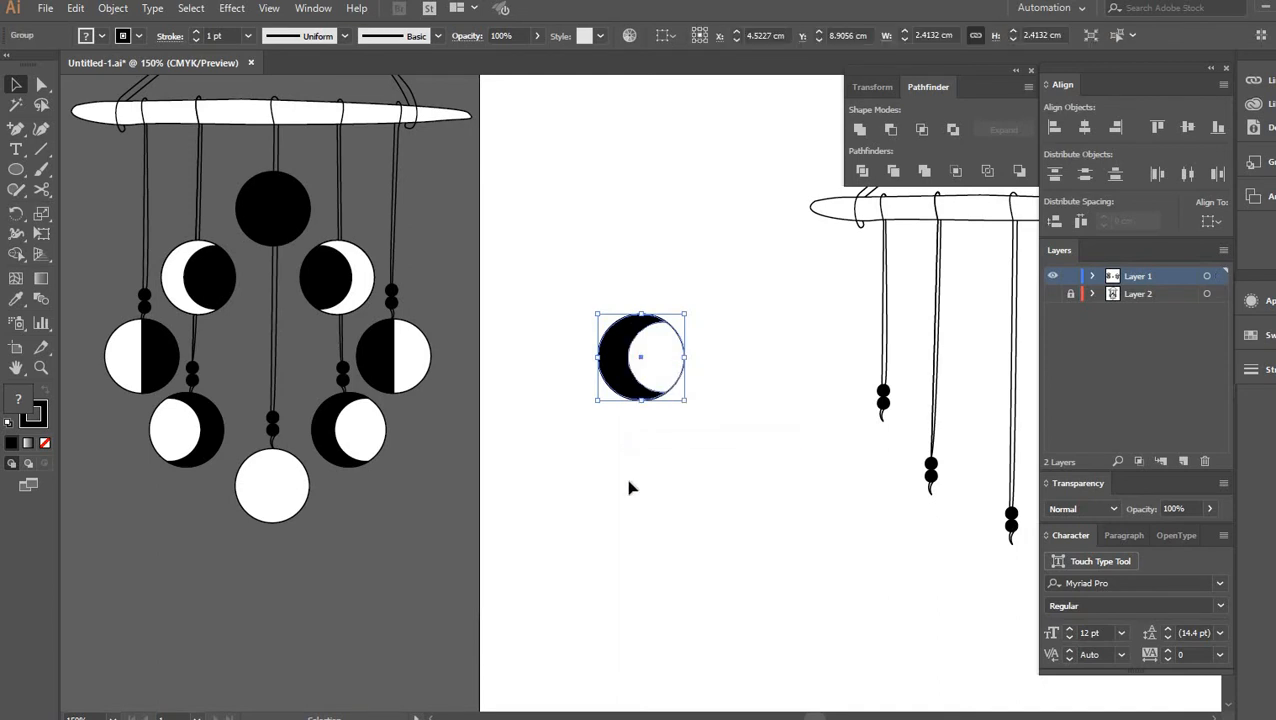
pyautogui.click(629, 487)
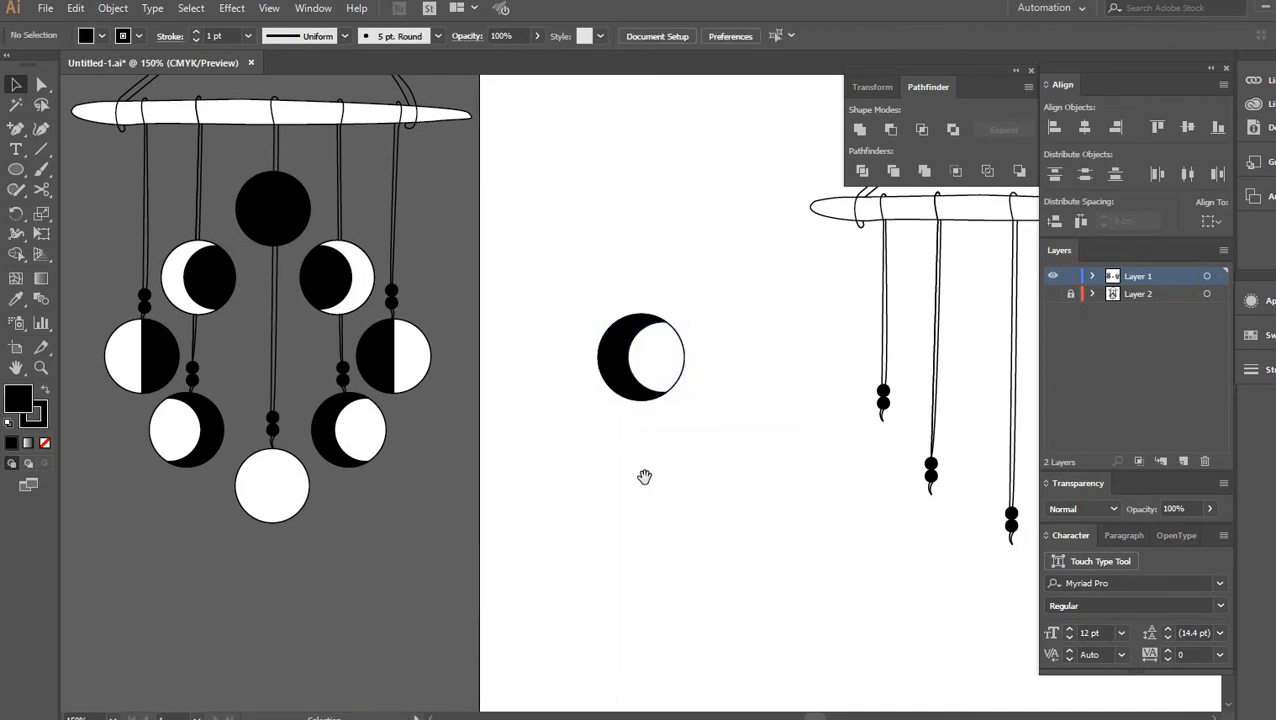
# Step: Copy the white circle out of the grouped crescent moon and paste it as a separate circle below the moon
pyautogui.scroll(-1, 638, 461)
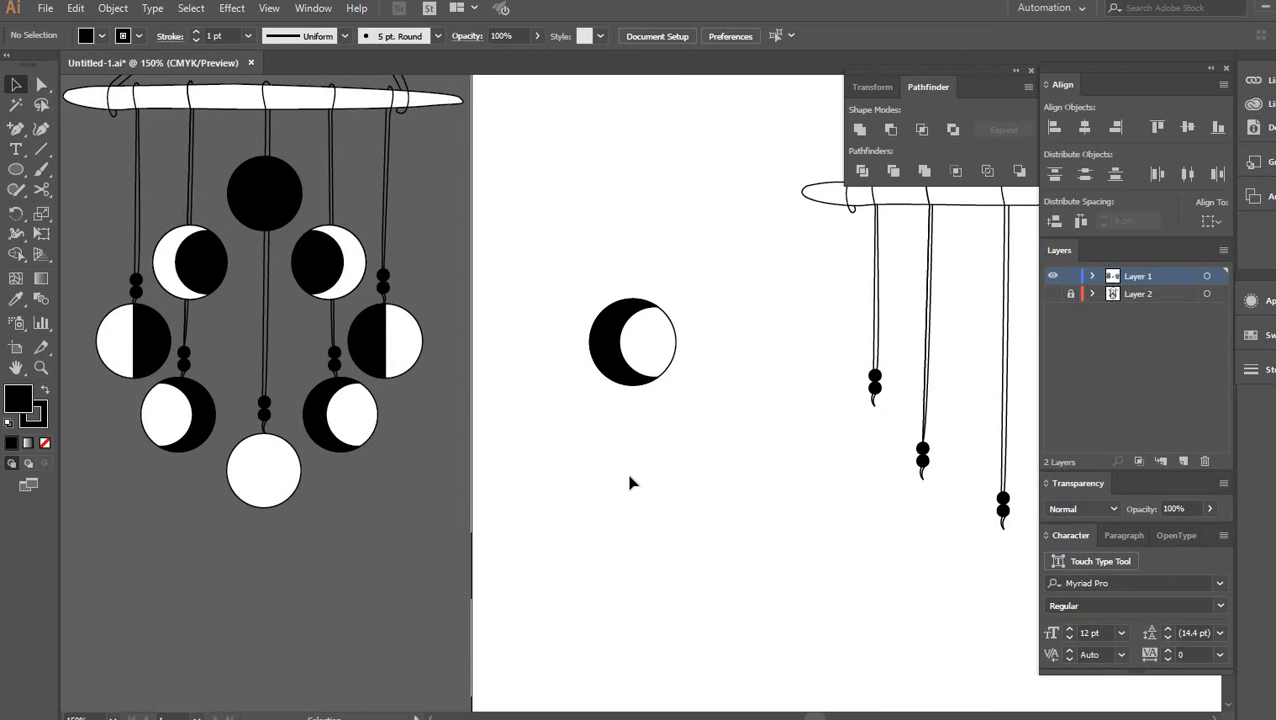
pyautogui.scroll(-3, 643, 380)
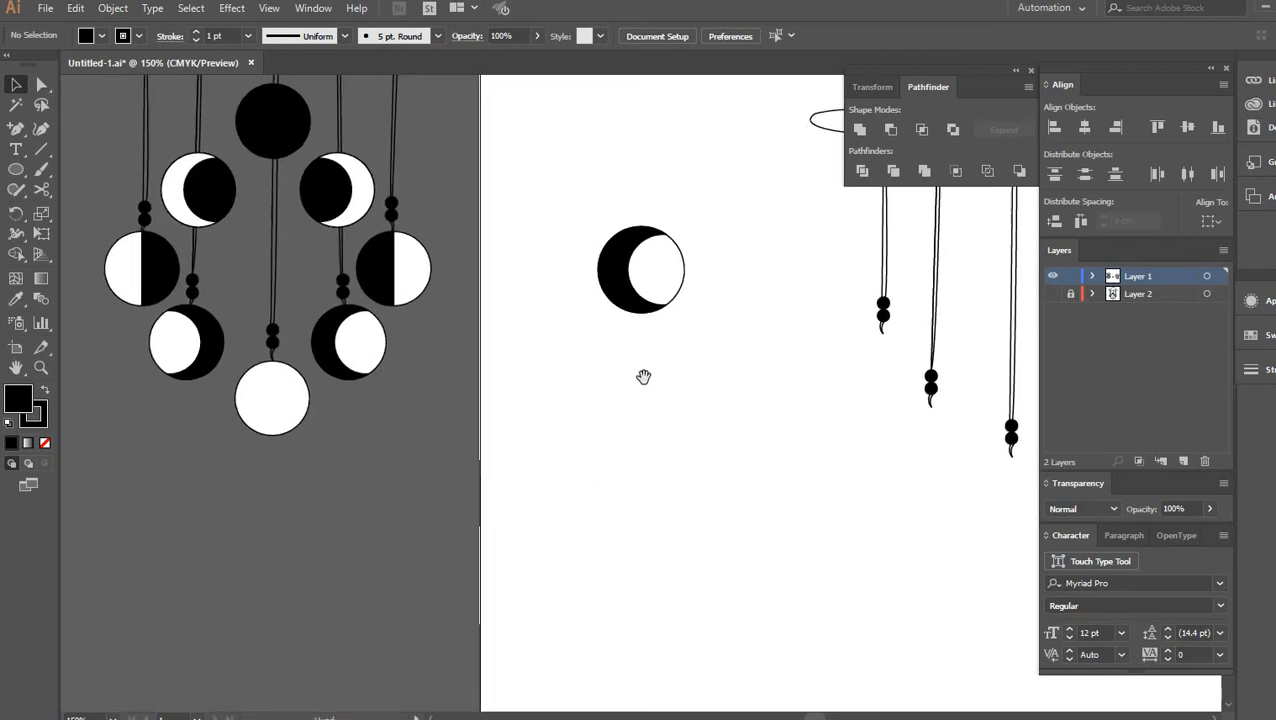
pyautogui.doubleClick(675, 265)
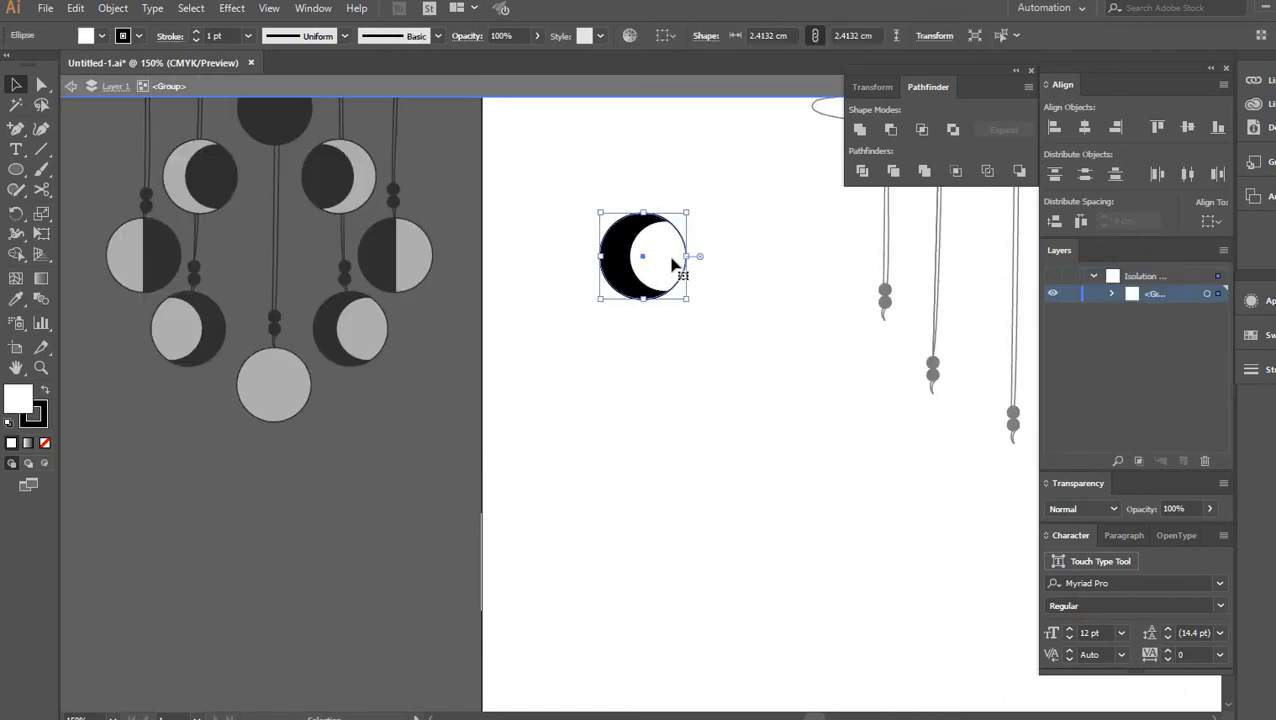
pyautogui.click(673, 265)
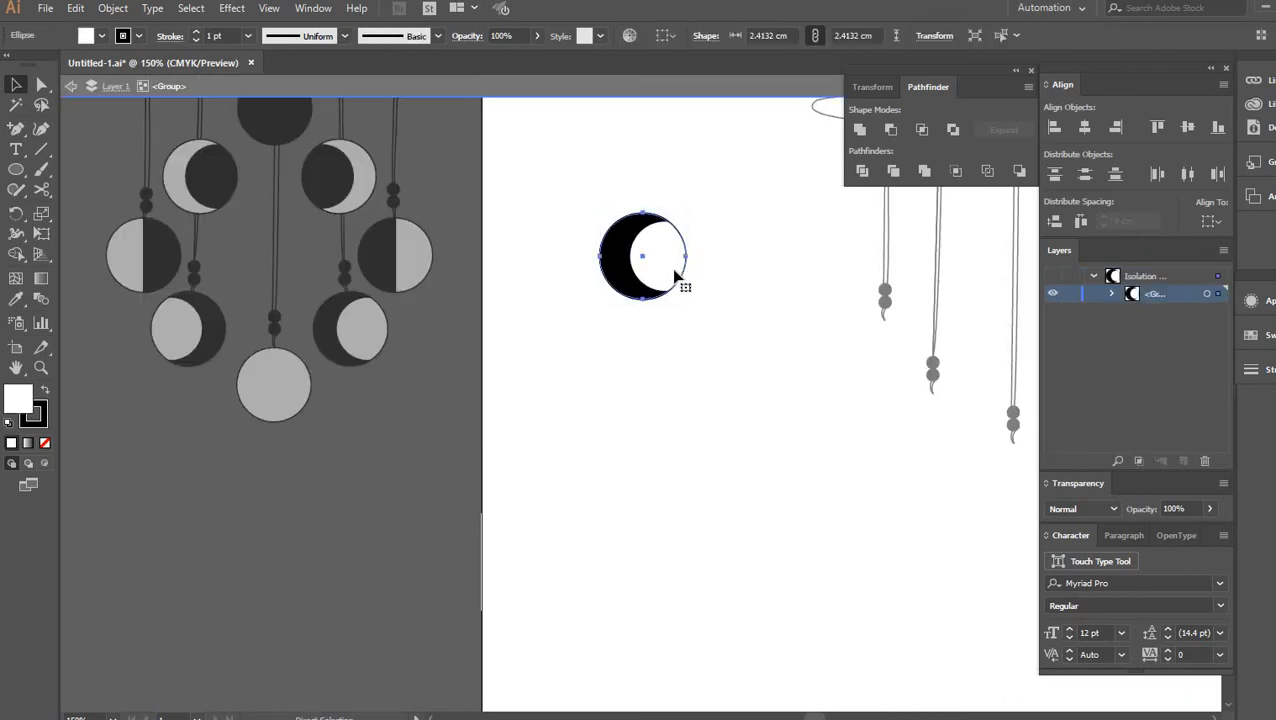
pyautogui.doubleClick(665, 441)
pyautogui.hotkey('ctrl', 'v')
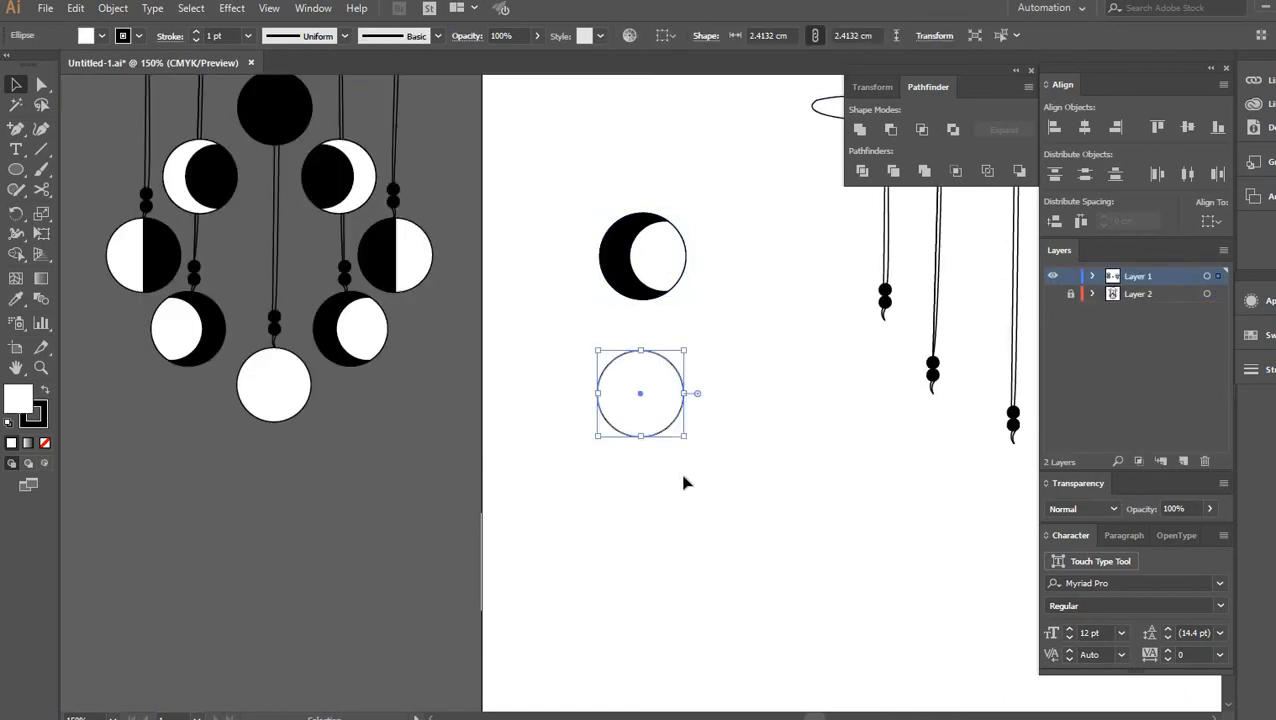
pyautogui.click(669, 485)
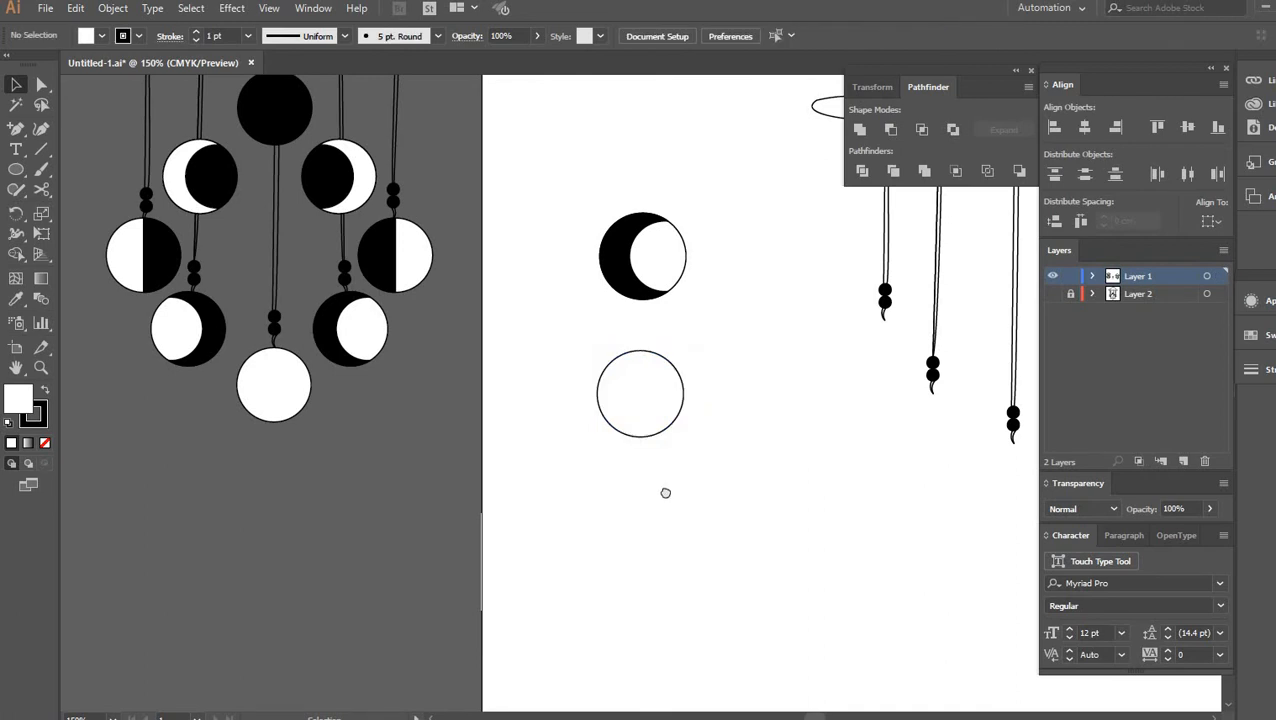
# Step: Duplicate the pasted white circle and place the copy directly to its left
pyautogui.scroll(1, 655, 485)
pyautogui.hscroll(2, 650, 487)
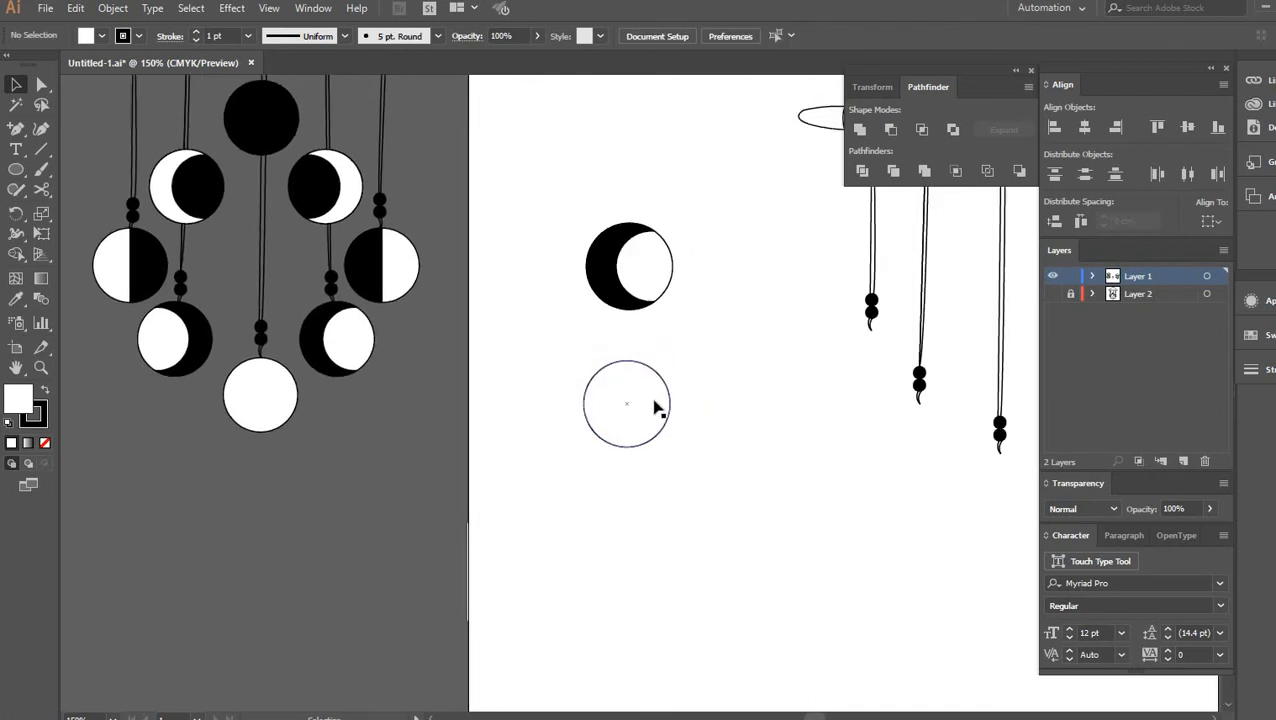
pyautogui.click(656, 407)
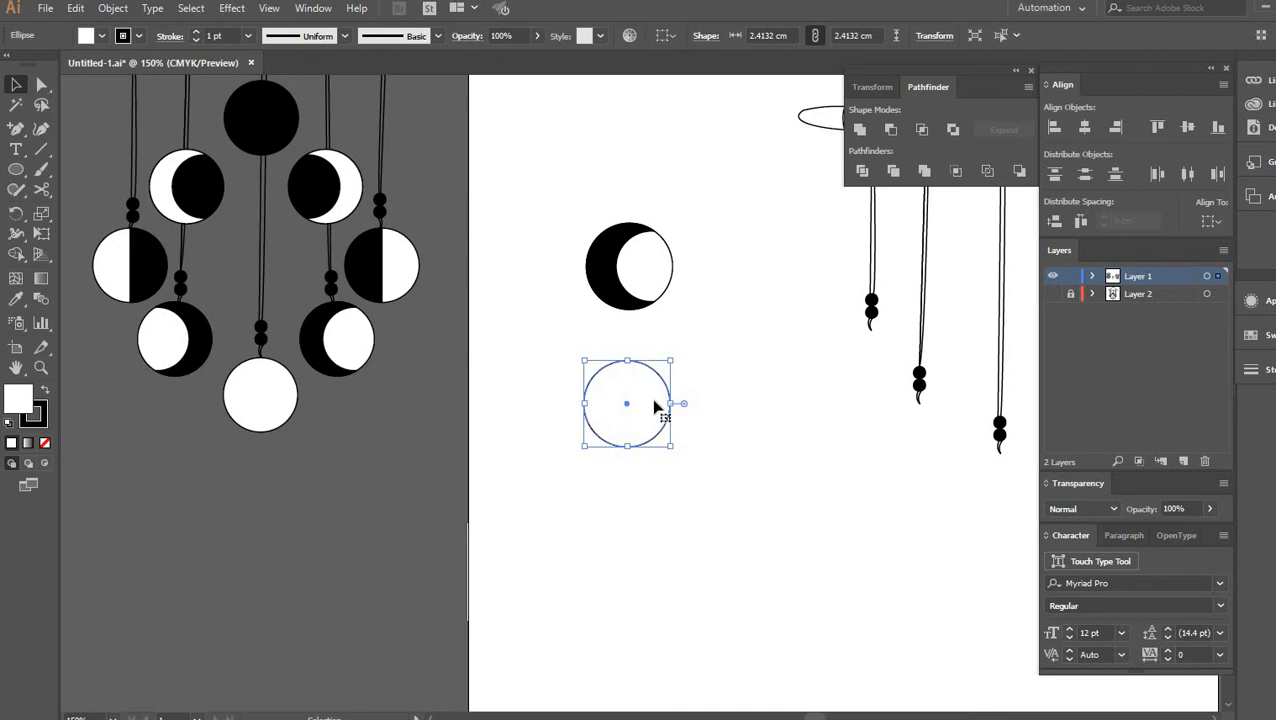
pyautogui.moveTo(656, 407); pyautogui.dragTo(557, 398)
pyautogui.click(697, 521)
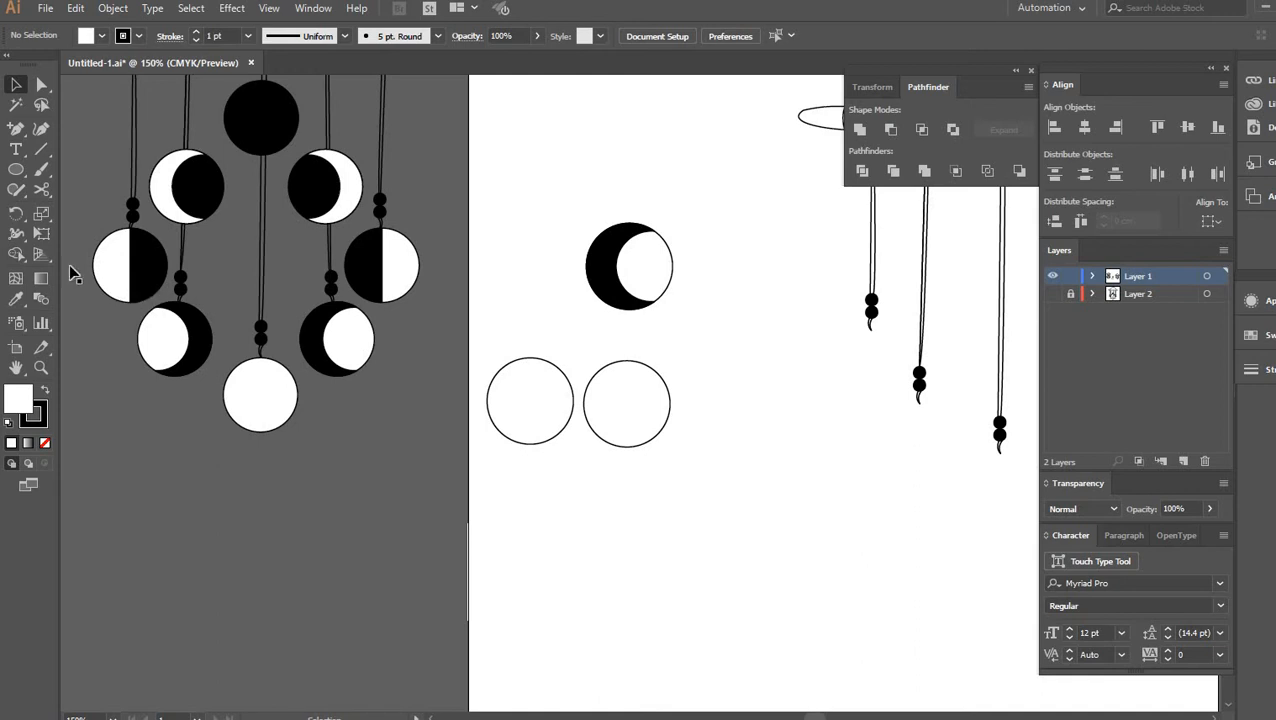
# Step: Draw a rectangle about 1.93 cm wide and 3.25 cm high covering the right half of the right-hand circle
pyautogui.click(18, 171)
pyautogui.moveTo(18, 171); pyautogui.dragTo(72, 170)
pyautogui.moveTo(699, 468); pyautogui.dragTo(629, 351)
pyautogui.press('v')
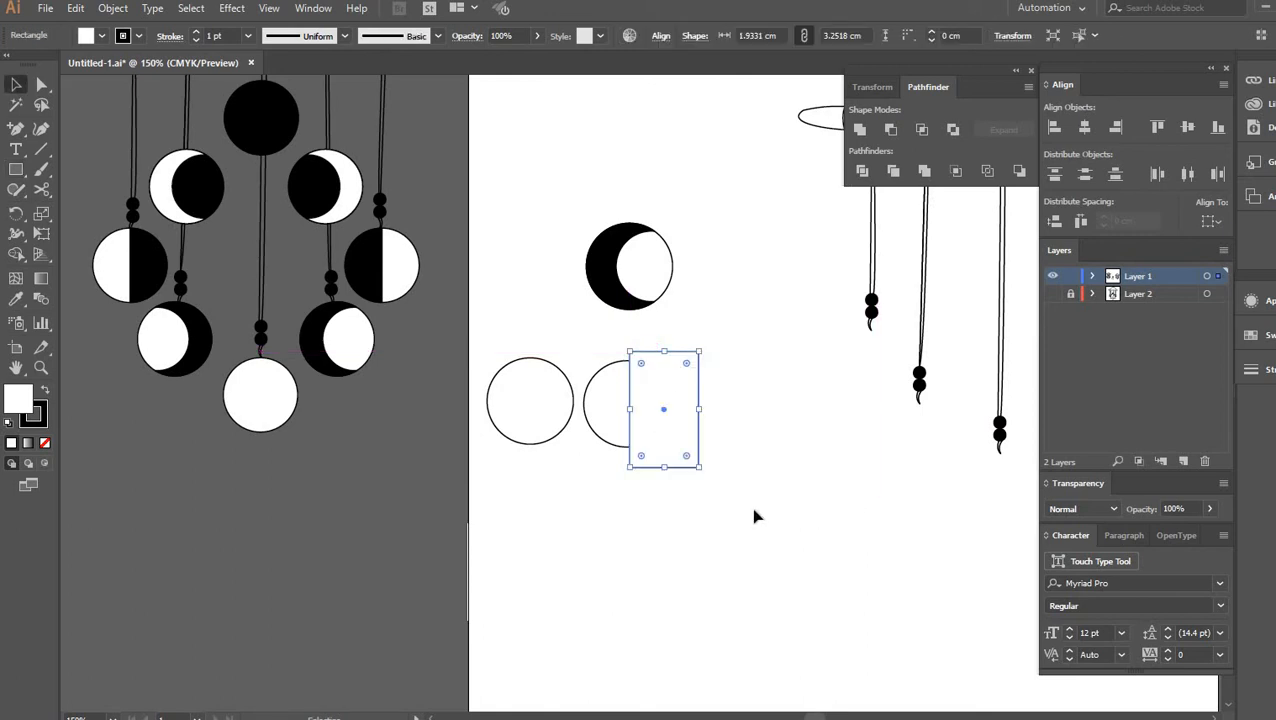
# Step: Subtract the rectangle from the circle behind it with Minus Front to leave a left half circle
pyautogui.moveTo(754, 510); pyautogui.dragTo(589, 342)
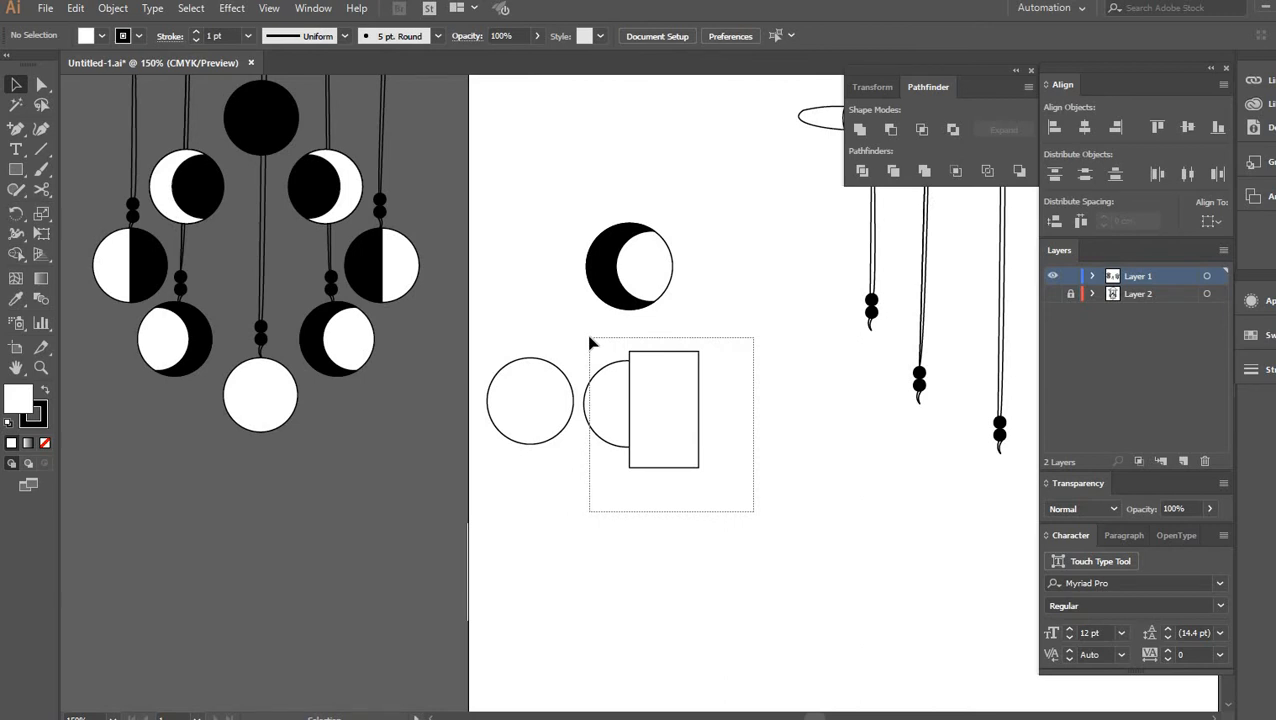
pyautogui.moveTo(589, 342); pyautogui.dragTo(589, 342)
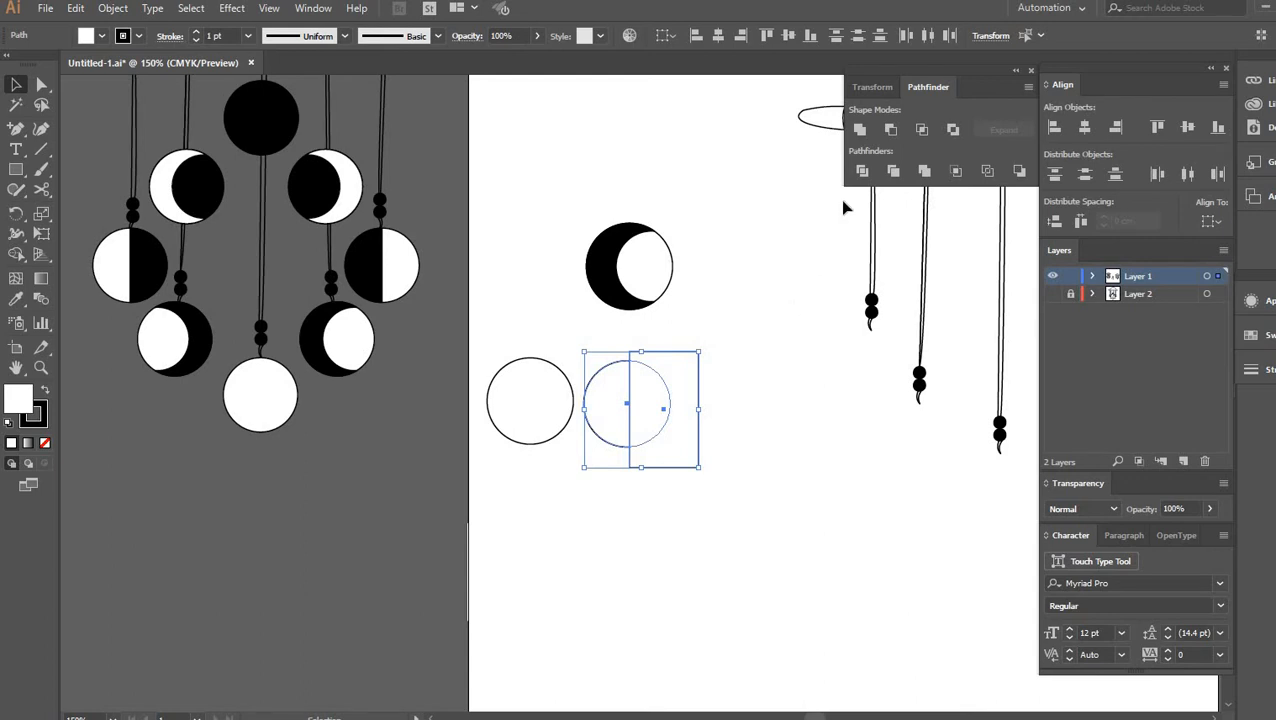
pyautogui.click(890, 131)
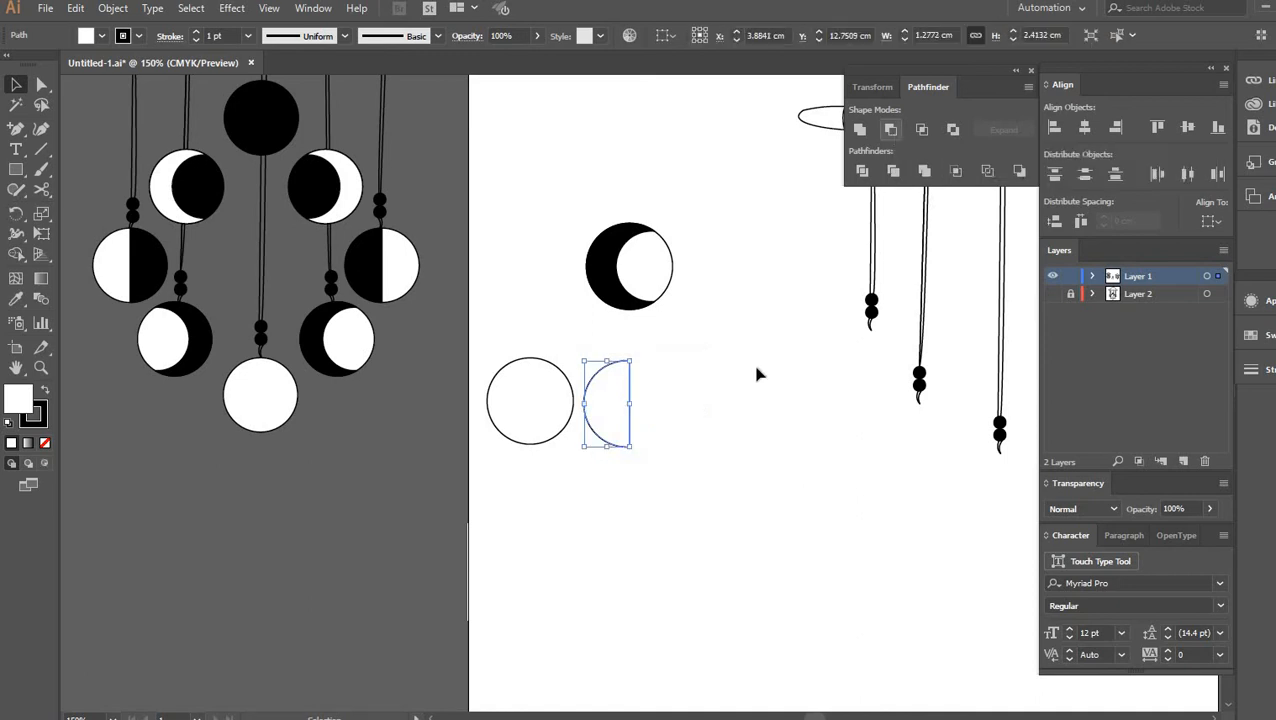
# Step: Fit the half circle onto the left half of the spare circle and move both shapes below the crescent moon
pyautogui.hotkey('ctrl', 'shift', 'a')
pyautogui.moveTo(625, 394); pyautogui.dragTo(531, 389)
pyautogui.moveTo(619, 500); pyautogui.dragTo(485, 308)
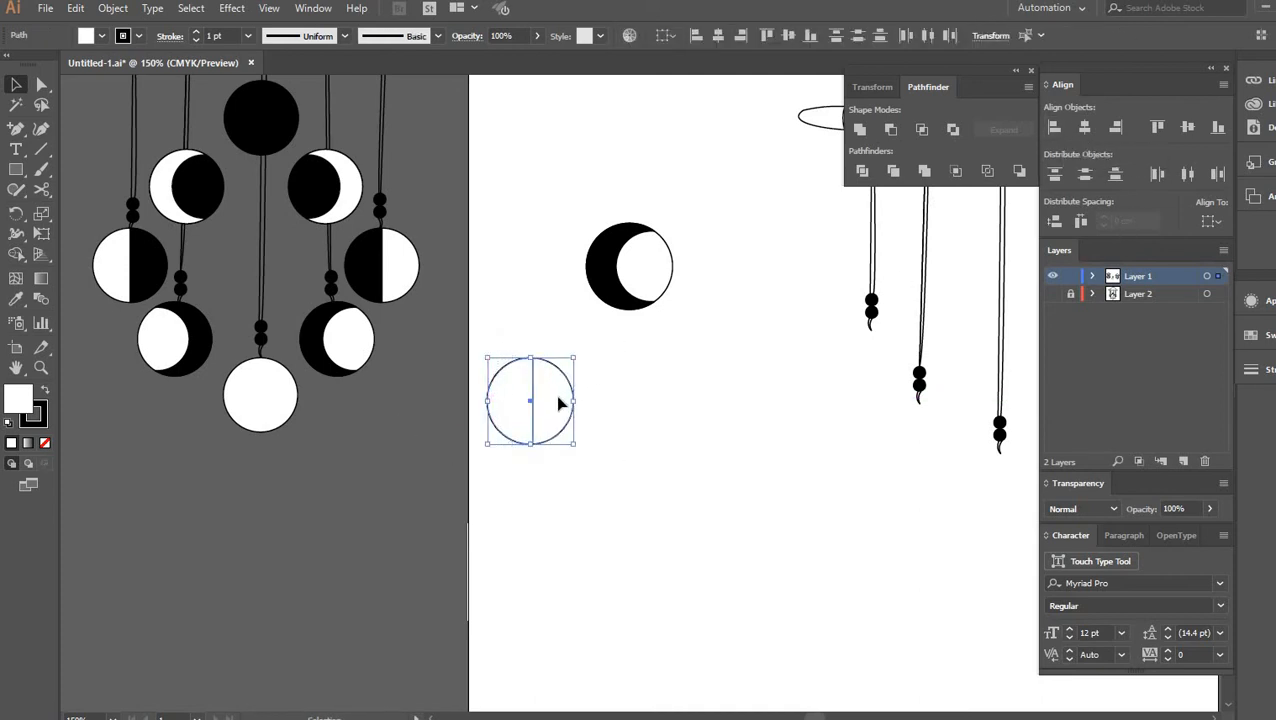
pyautogui.moveTo(575, 403); pyautogui.dragTo(723, 505)
pyautogui.click(712, 445)
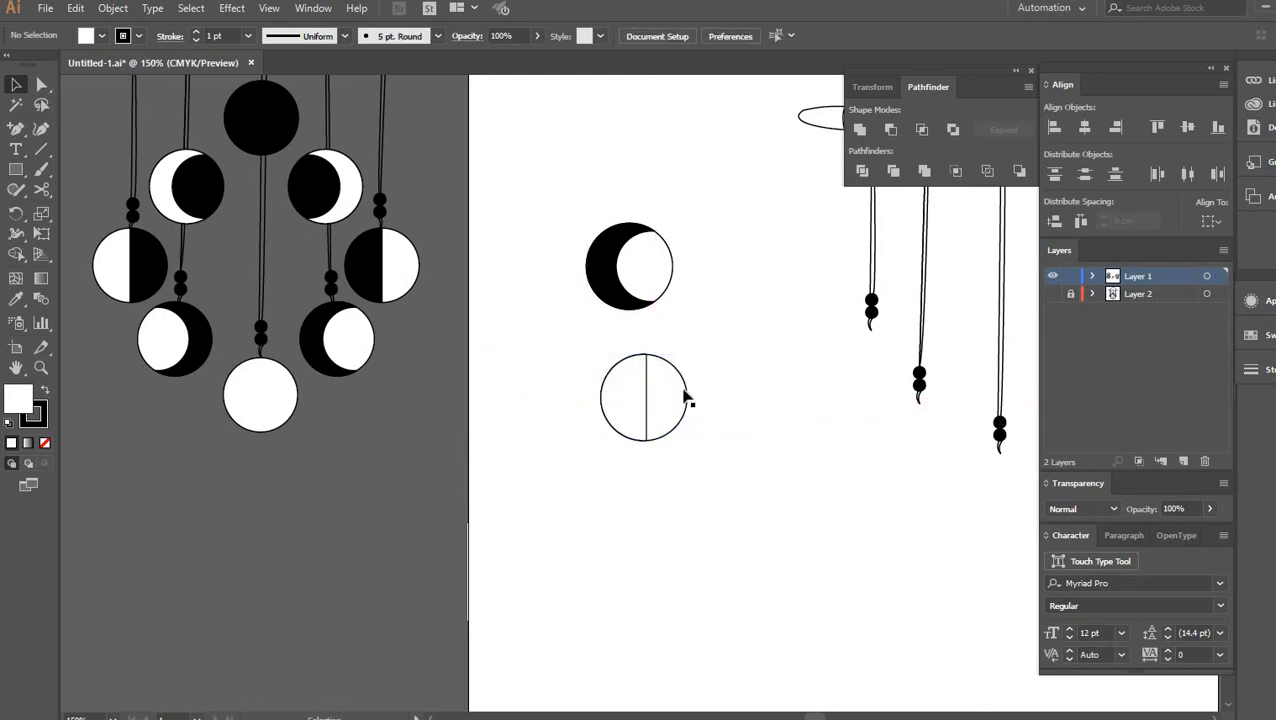
# Step: Fill the left half circle with black by sampling the dark half of a finished half moon with the Eyedropper
pyautogui.click(624, 402)
pyautogui.click(16, 299)
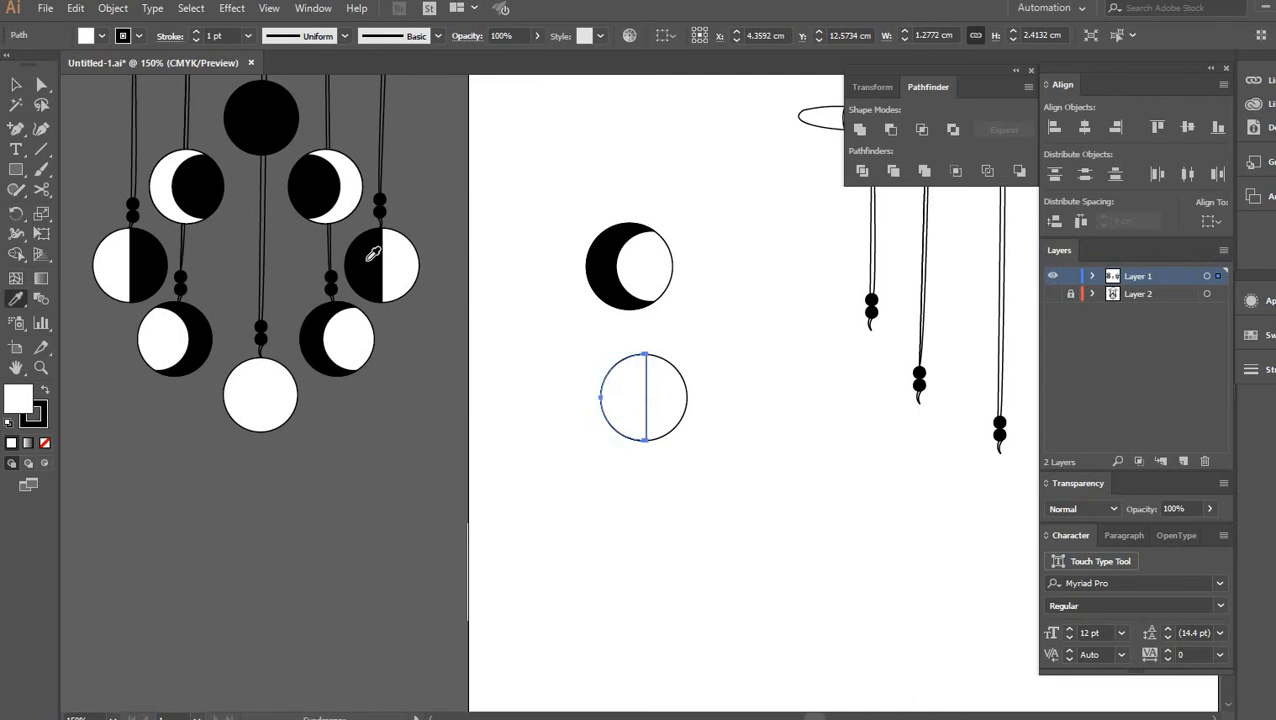
pyautogui.click(366, 262)
pyautogui.click(16, 84)
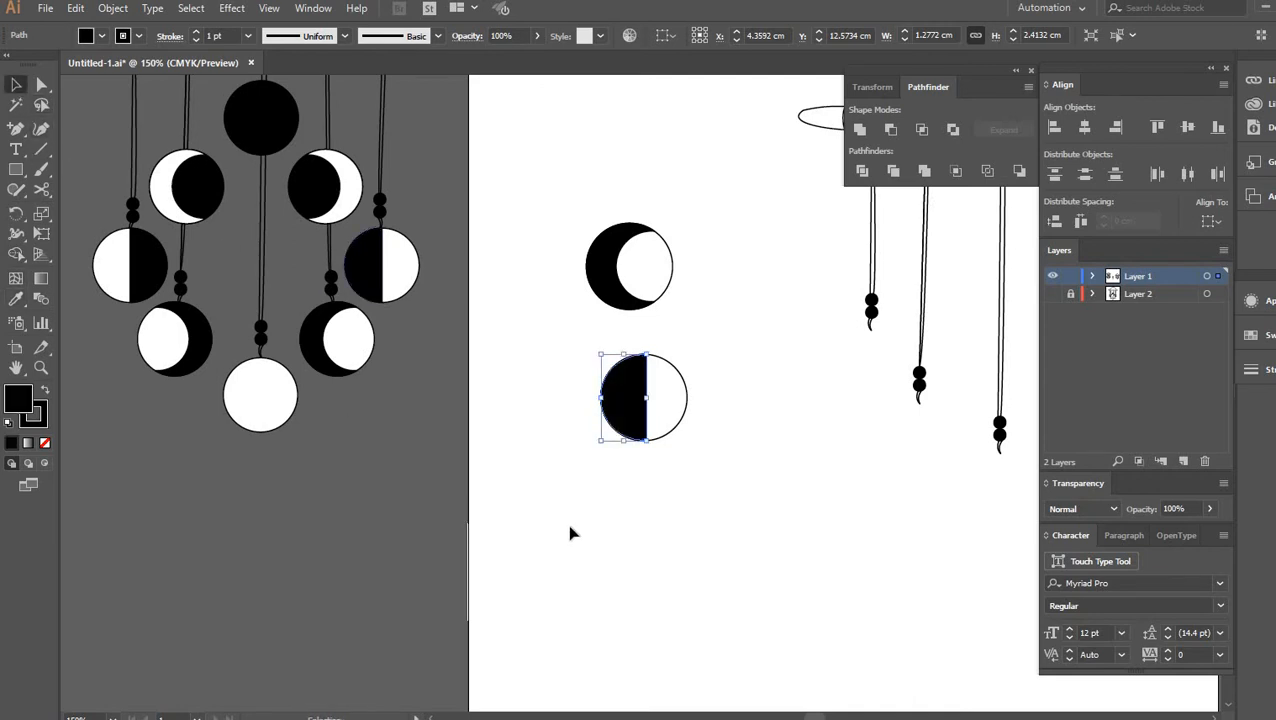
# Step: Group the black half circle with the white circle behind it
pyautogui.click(594, 354)
pyautogui.moveTo(594, 354); pyautogui.dragTo(718, 490)
pyautogui.rightClick(641, 381)
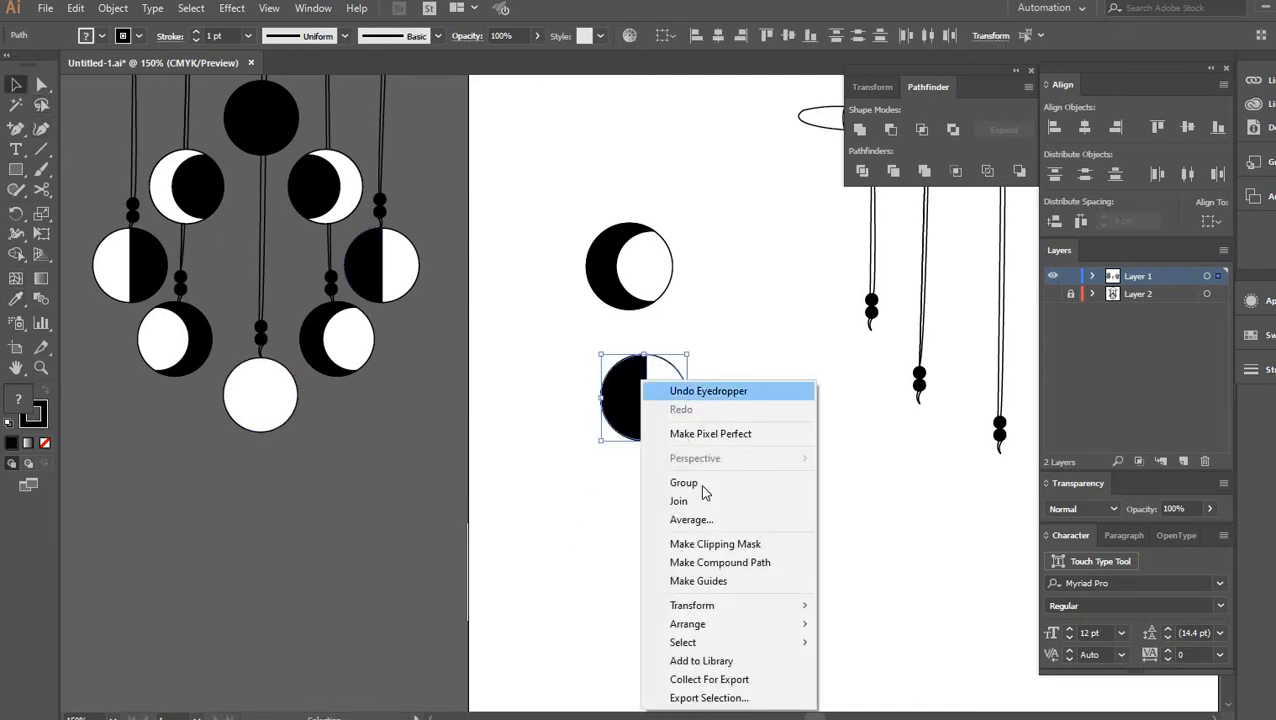
pyautogui.click(701, 484)
pyautogui.click(738, 491)
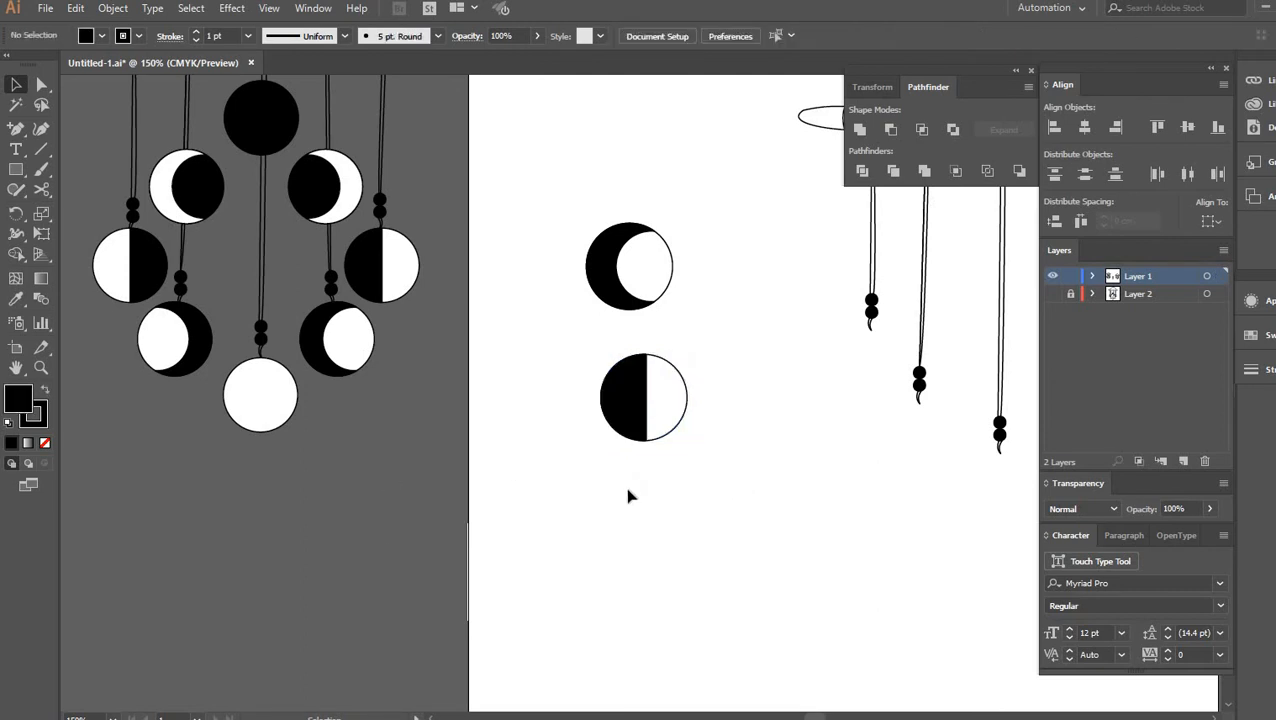
# Step: Copy the white circle out of the half moon group, paste it below the half moon and duplicate it to the right
pyautogui.hscroll(2, 569, 507)
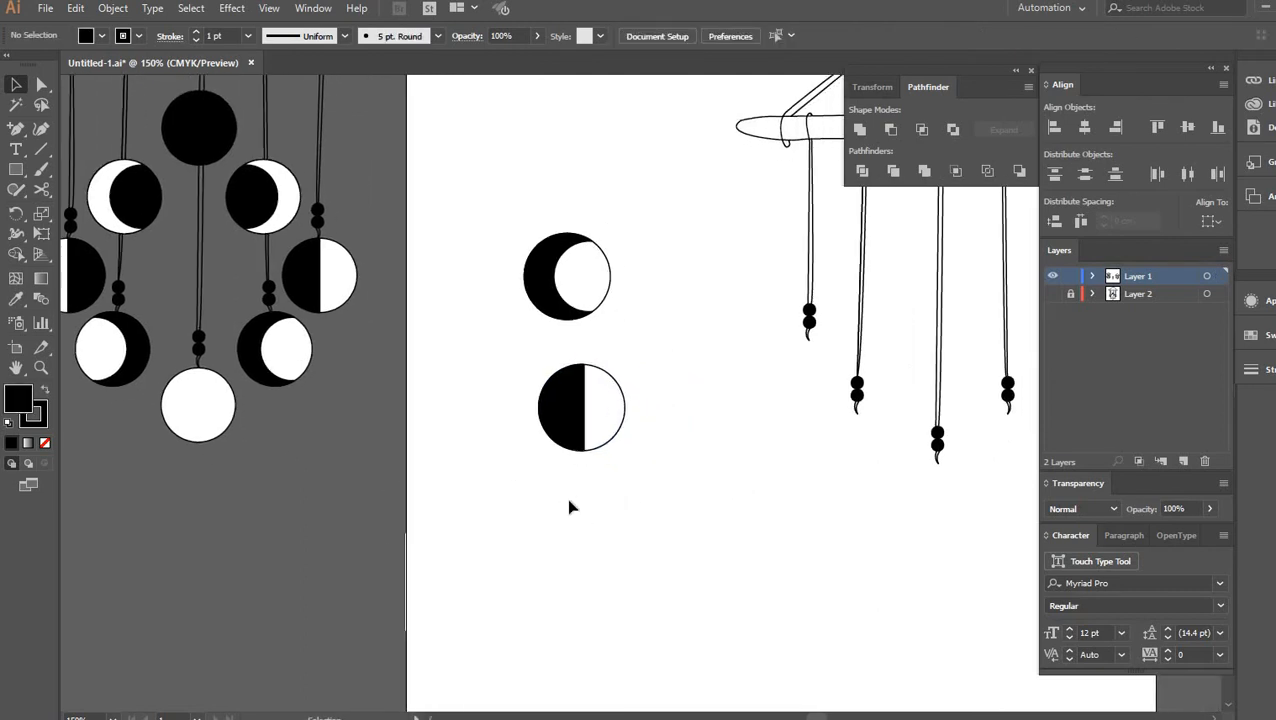
pyautogui.hscroll(2, 614, 472)
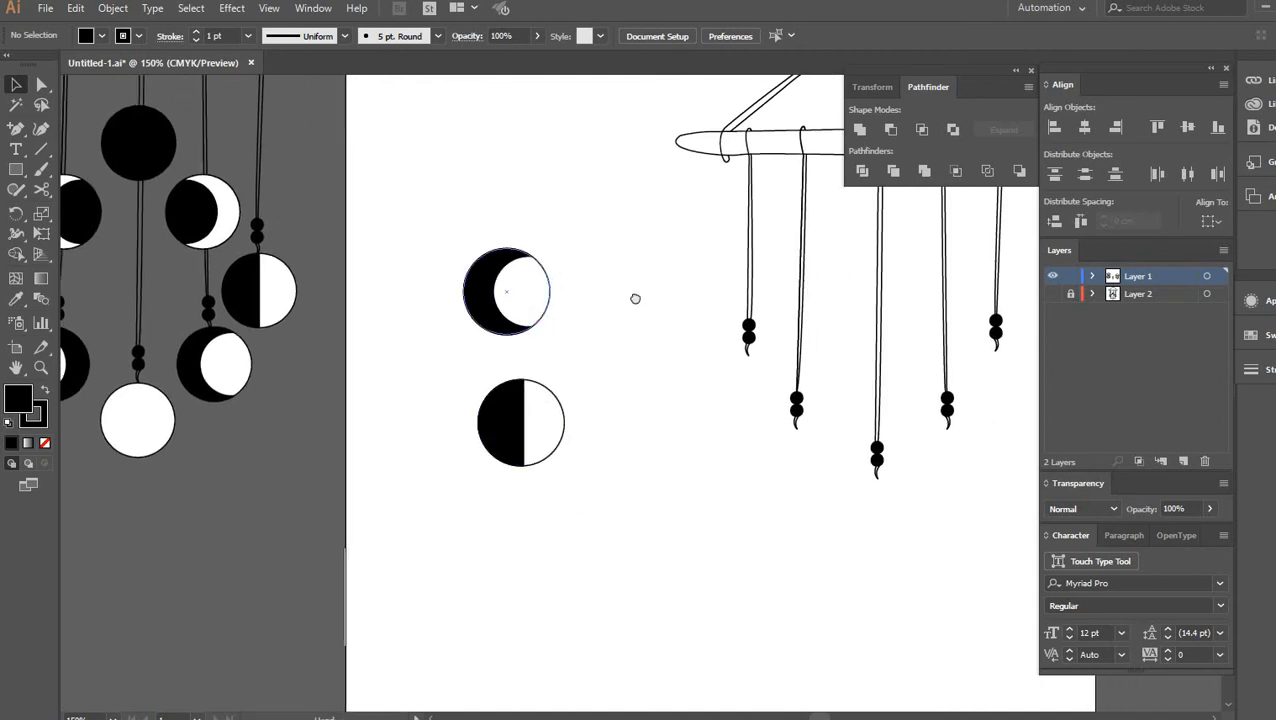
pyautogui.hscroll(-3, 632, 296)
pyautogui.doubleClick(657, 414)
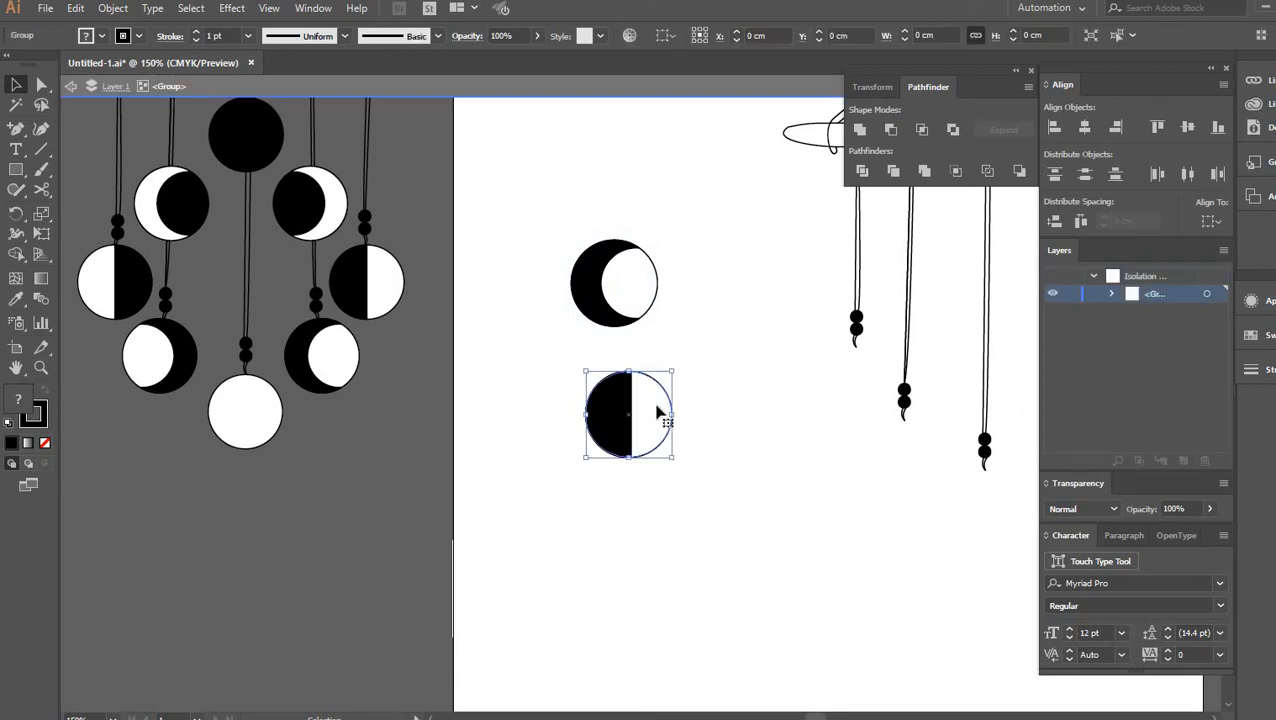
pyautogui.doubleClick(658, 538)
pyautogui.hotkey('ctrl', 'v')
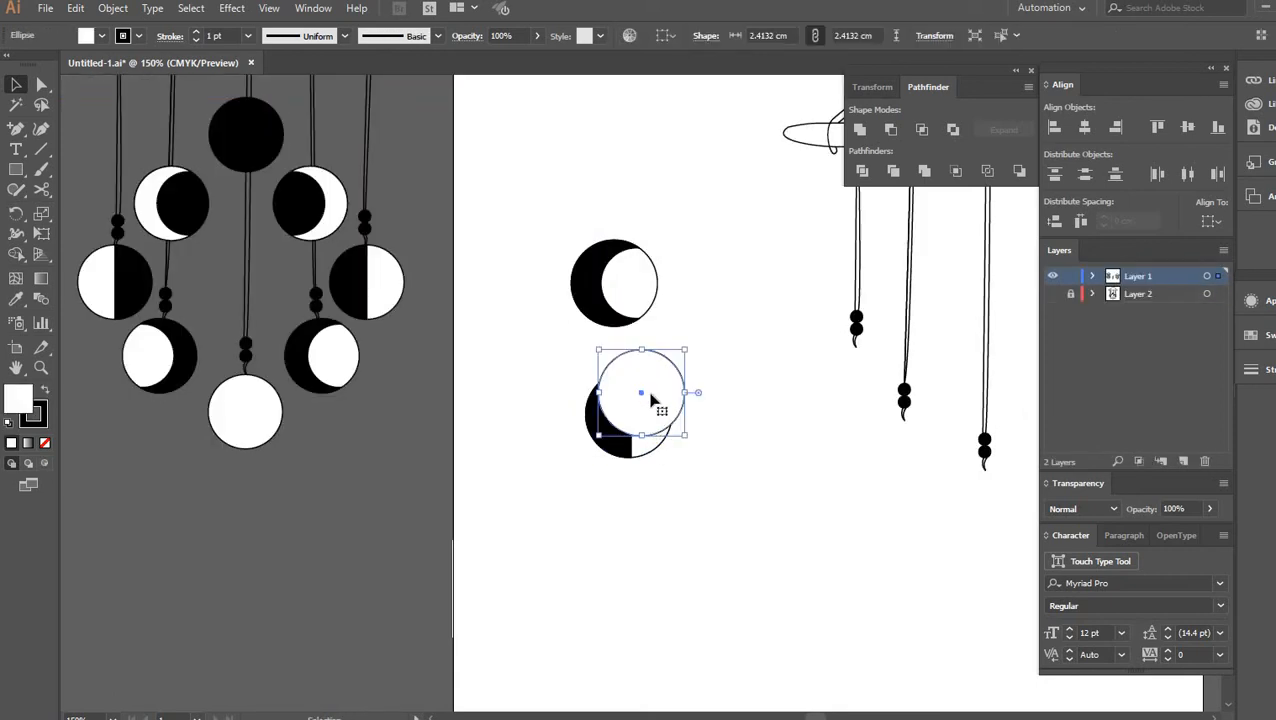
pyautogui.moveTo(649, 393); pyautogui.dragTo(735, 548)
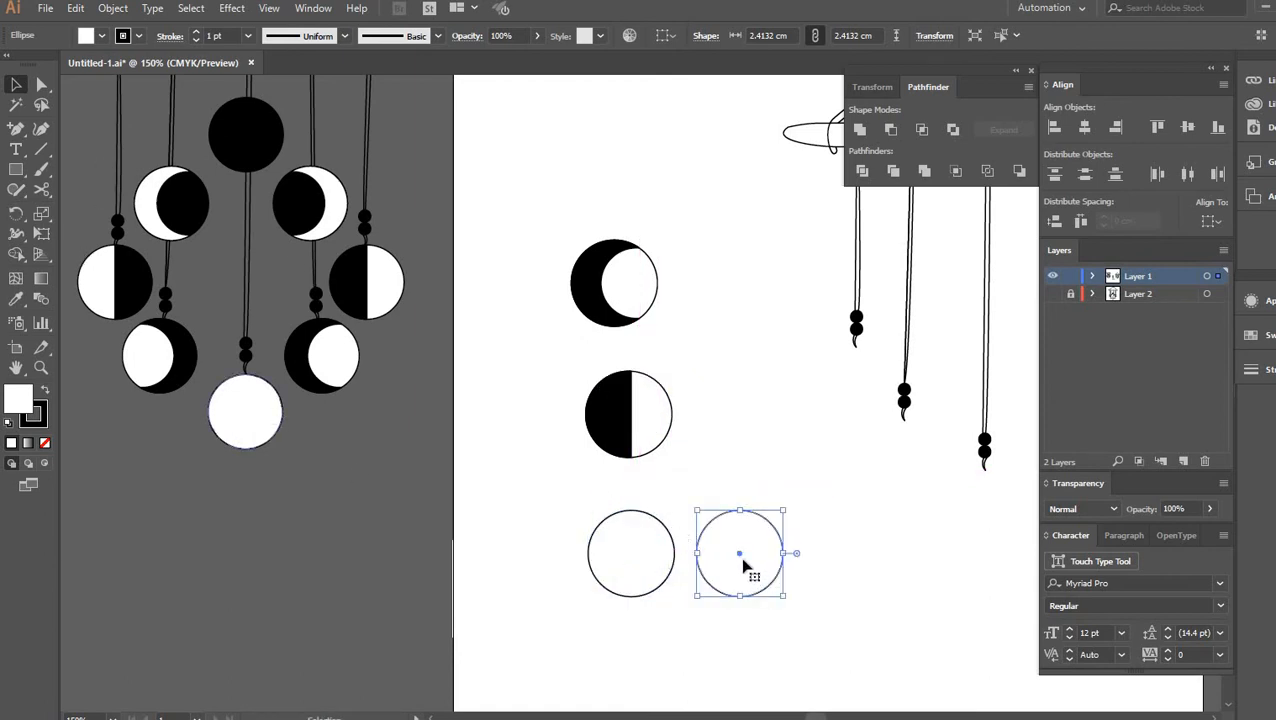
# Step: Fill the right-hand circle with black by sampling the finished mobile's black moon with the Eyedropper
pyautogui.click(16, 298)
pyautogui.click(258, 135)
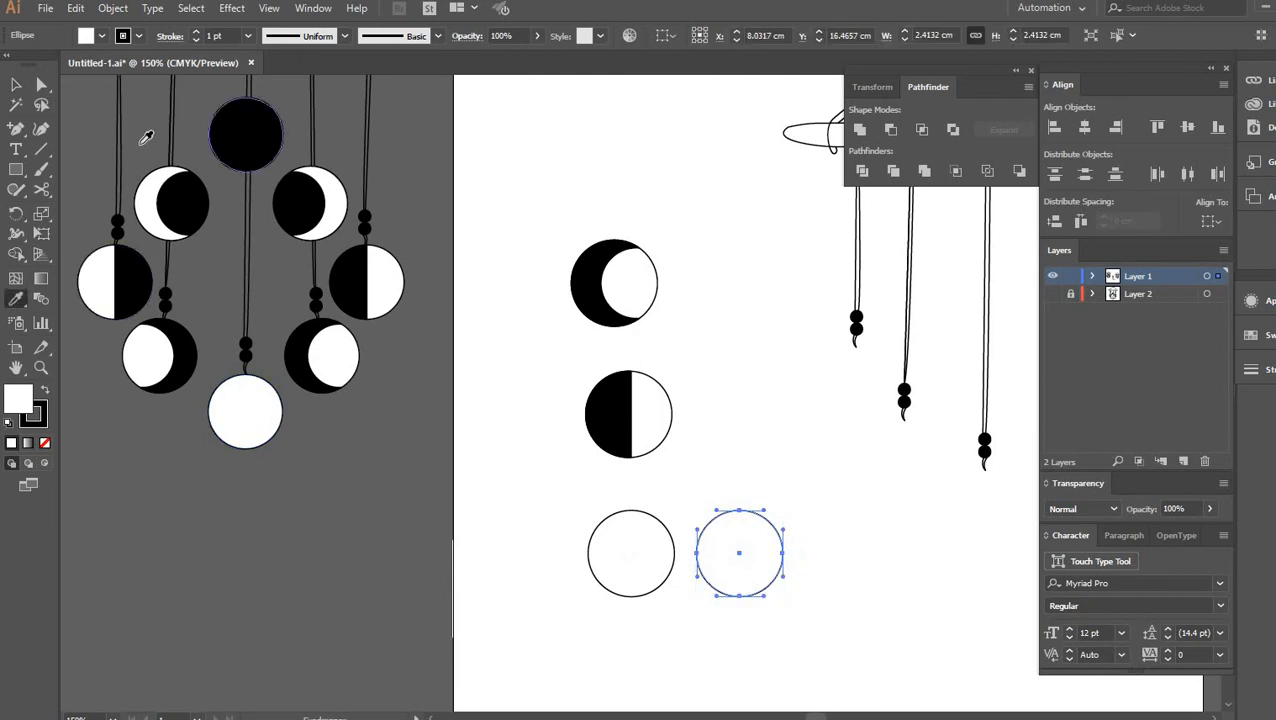
pyautogui.click(16, 85)
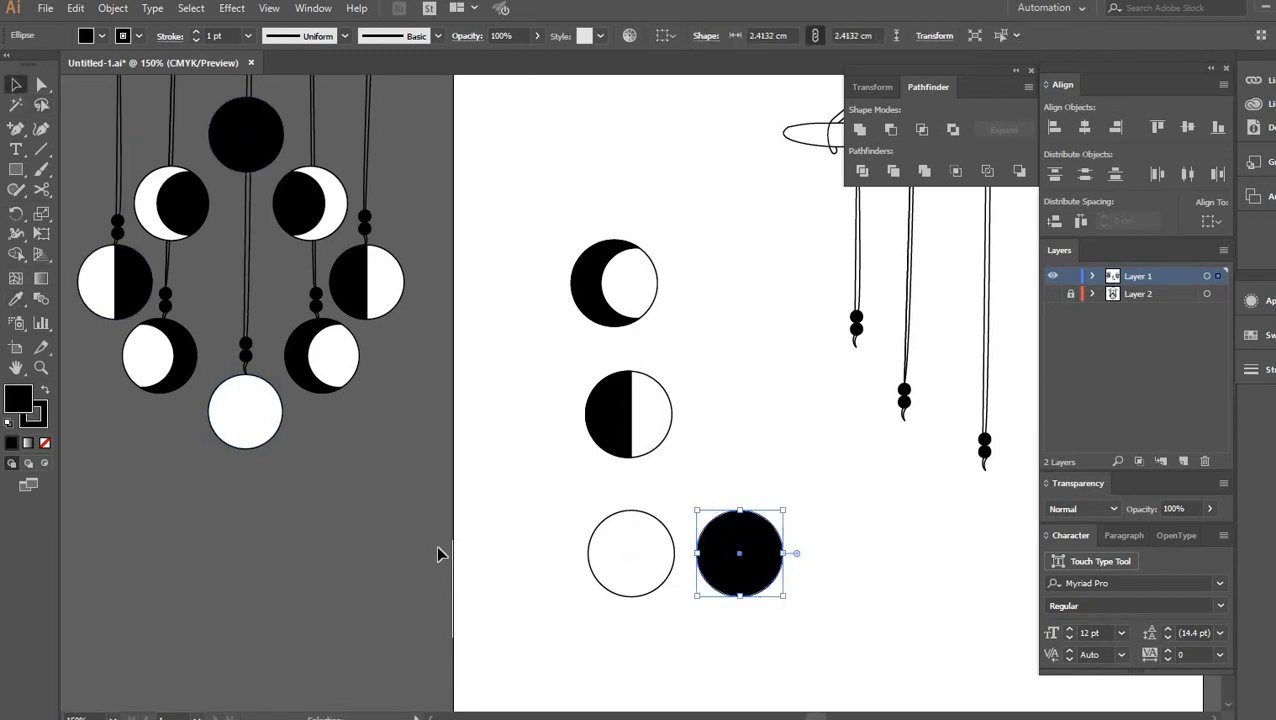
# Step: Place the black circle on the upper part of the mobile's middle string and the white circle at that string's lower end
pyautogui.click(519, 516)
pyautogui.keyDown('ctrl'); pyautogui.keyDown('alt'); pyautogui.click(520, 515); pyautogui.keyUp('alt'); pyautogui.keyUp('ctrl')
pyautogui.moveTo(464, 502); pyautogui.dragTo(233, 592)
pyautogui.moveTo(566, 518); pyautogui.dragTo(728, 306)
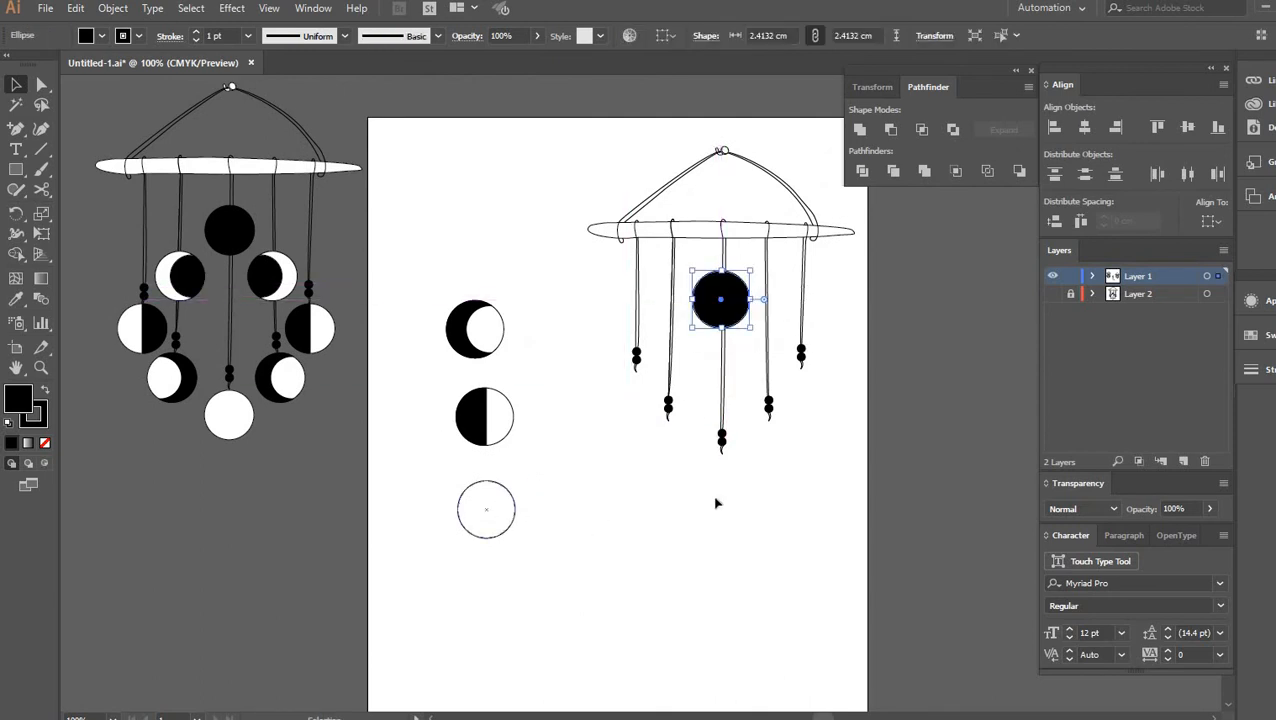
pyautogui.moveTo(486, 509); pyautogui.dragTo(722, 480)
pyautogui.click(590, 505)
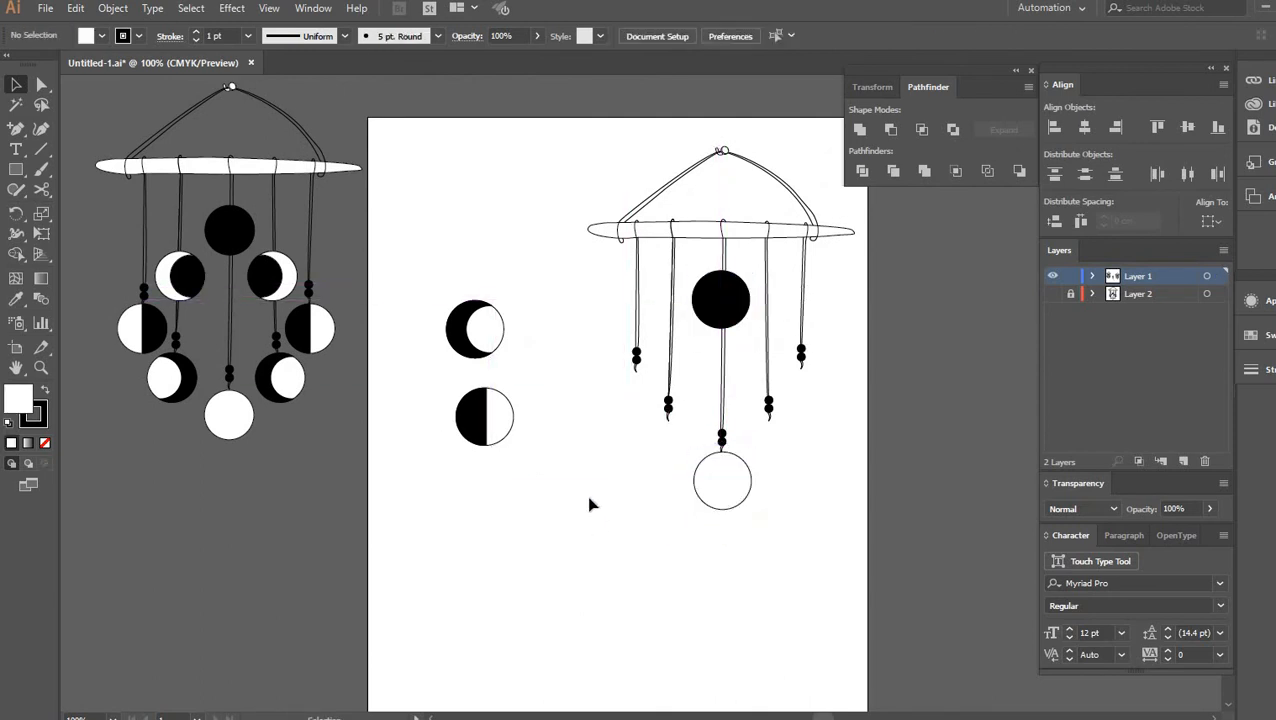
# Step: Hang the crescent moon at the end of the fourth string and nudge the white circle slightly left to make room
pyautogui.click(490, 341)
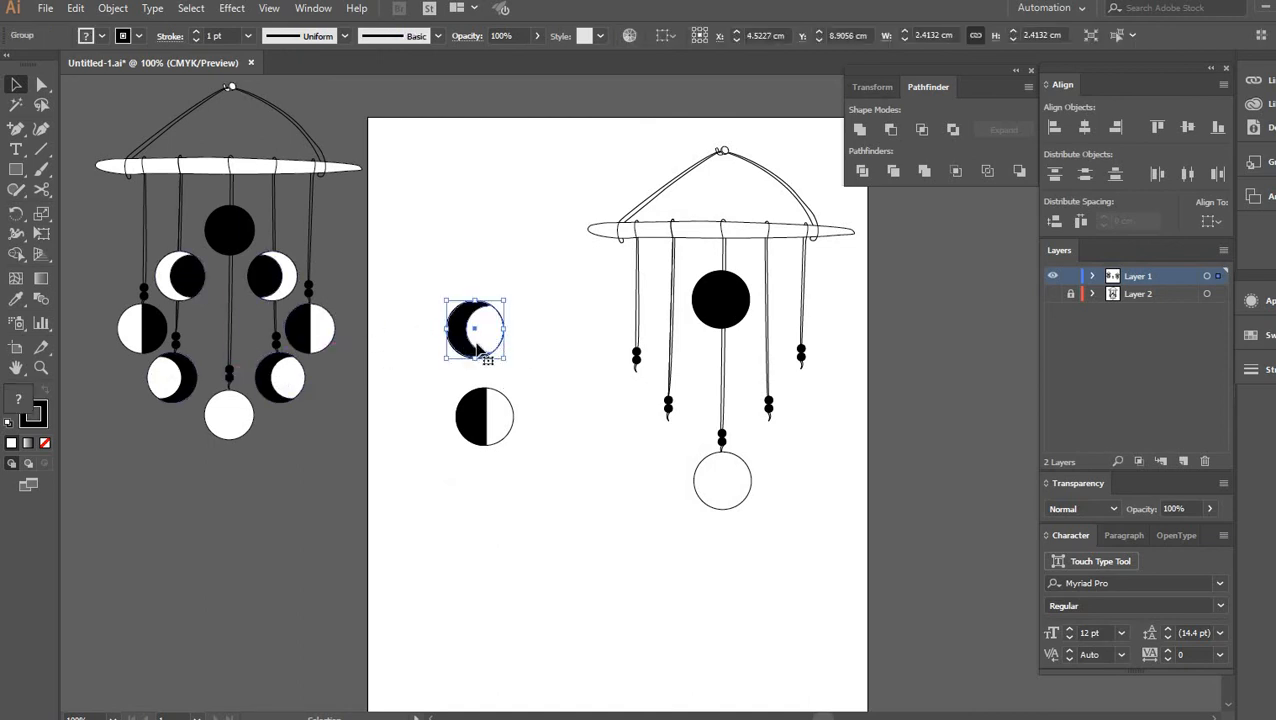
pyautogui.moveTo(484, 342); pyautogui.dragTo(771, 462)
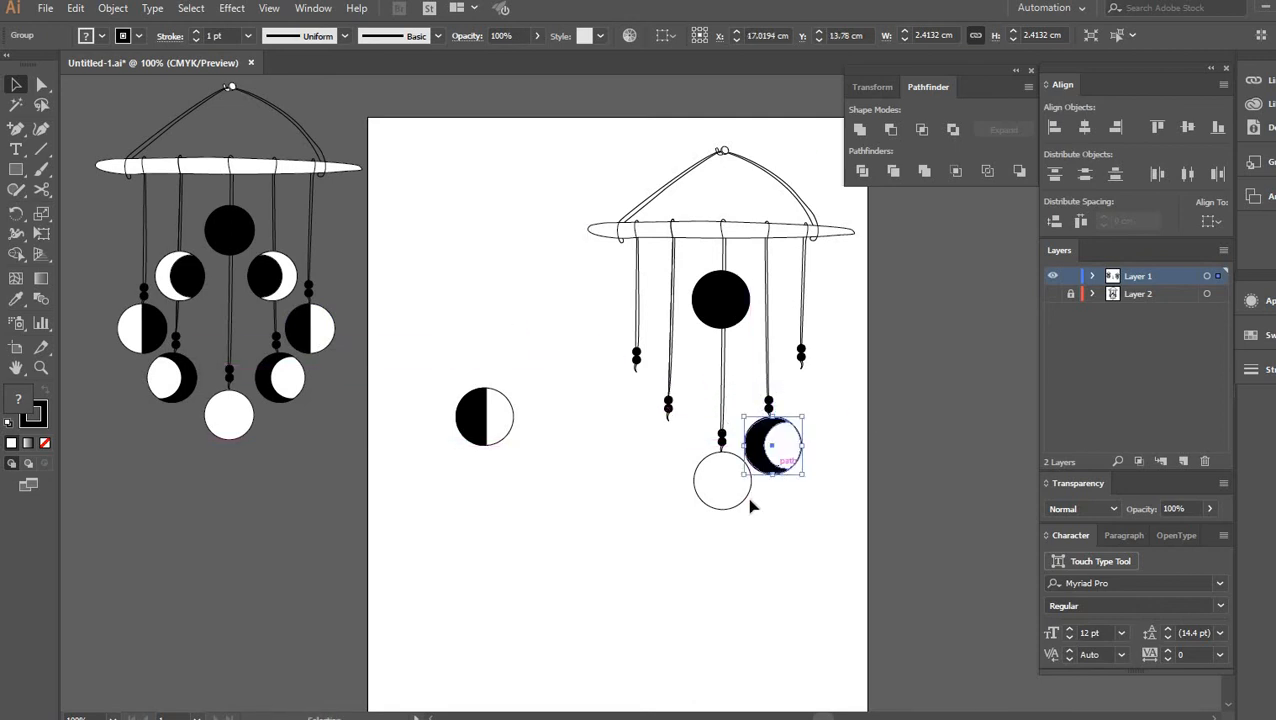
pyautogui.click(715, 511)
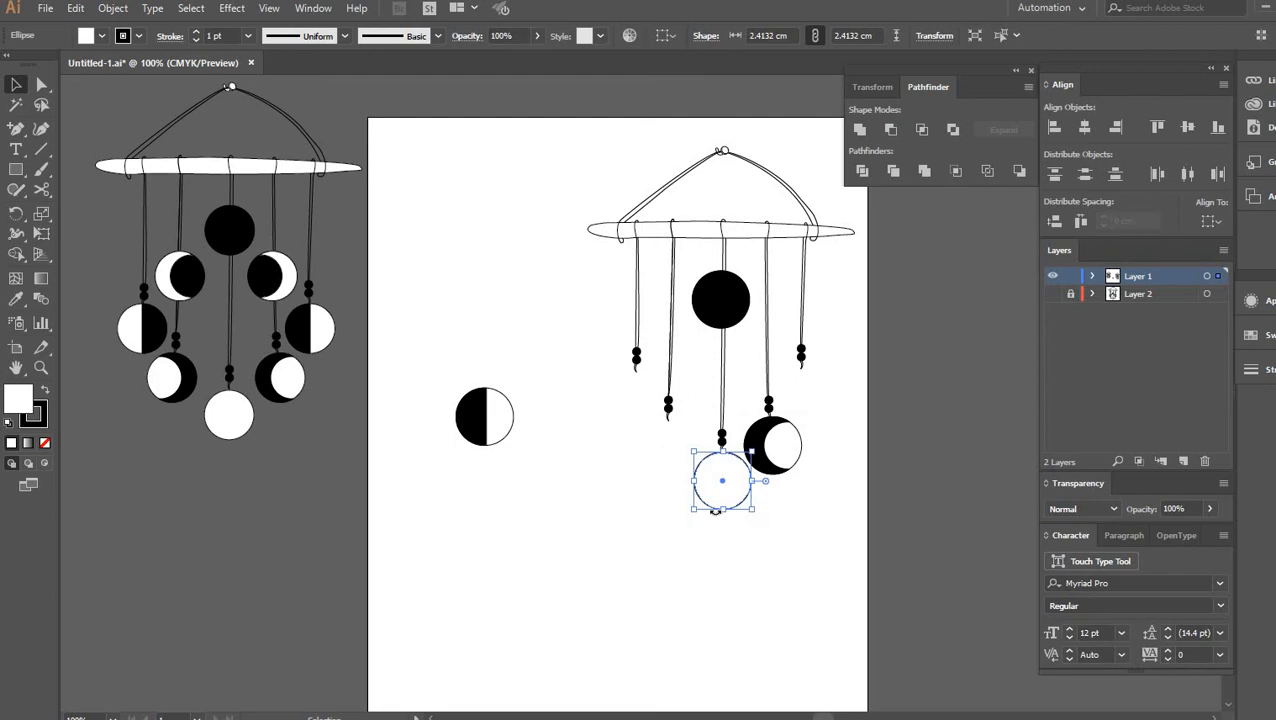
pyautogui.press('Left')
pyautogui.press('Left')
pyautogui.press('Left')
pyautogui.press('Left')
pyautogui.press('Left')
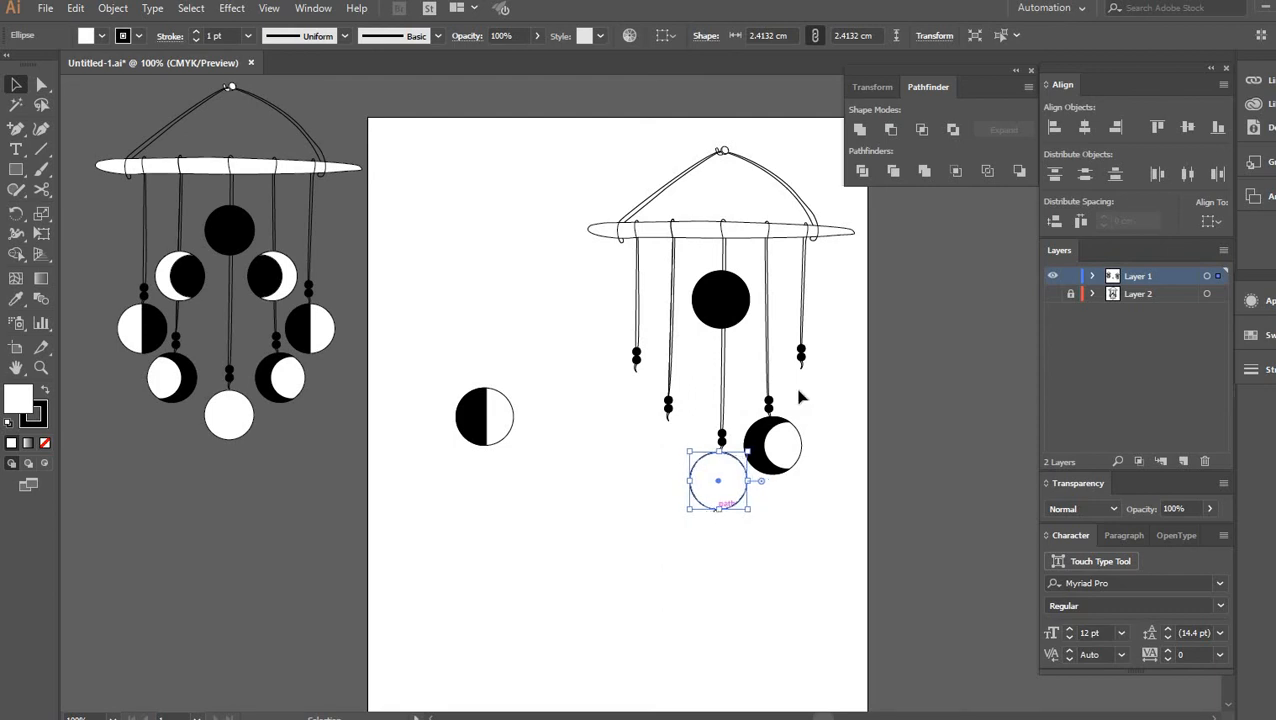
# Step: Make a reflected copy of the fourth string's crescent moon at a 180° angle, hang it on the second string and rotate it 180°
pyautogui.moveTo(768, 448); pyautogui.dragTo(768, 447)
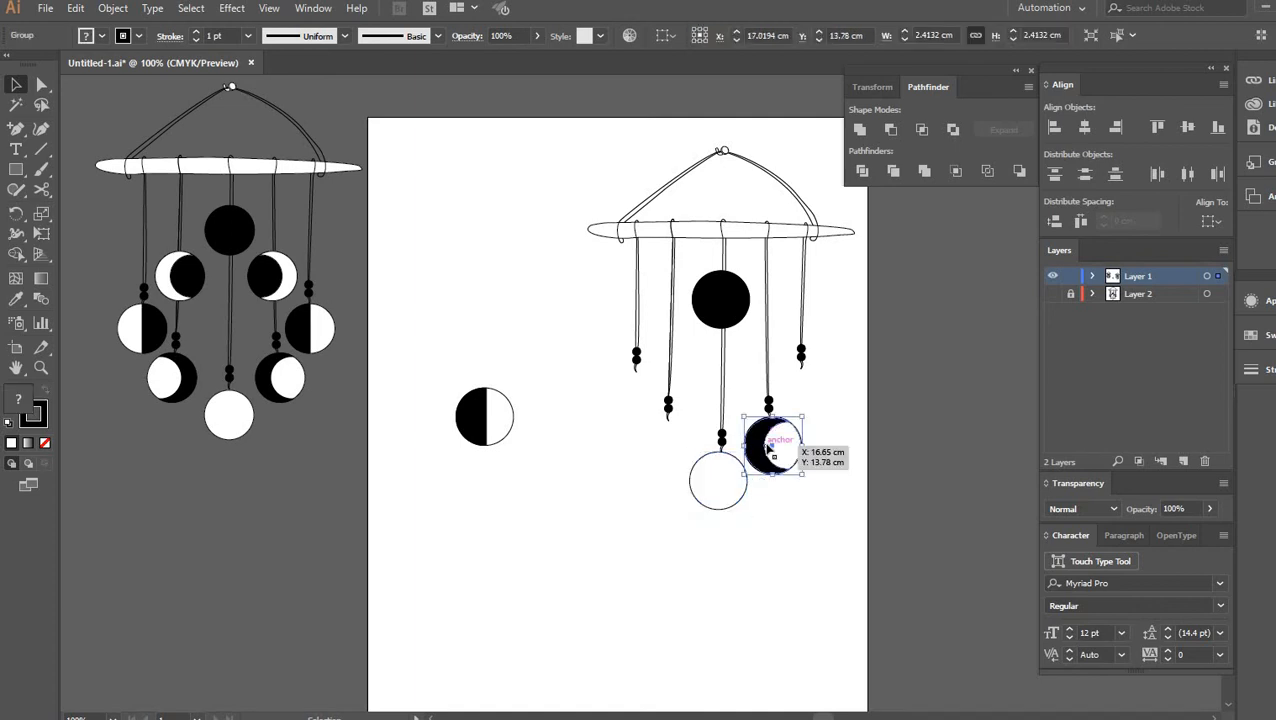
pyautogui.rightClick(768, 450)
pyautogui.moveTo(872, 590)
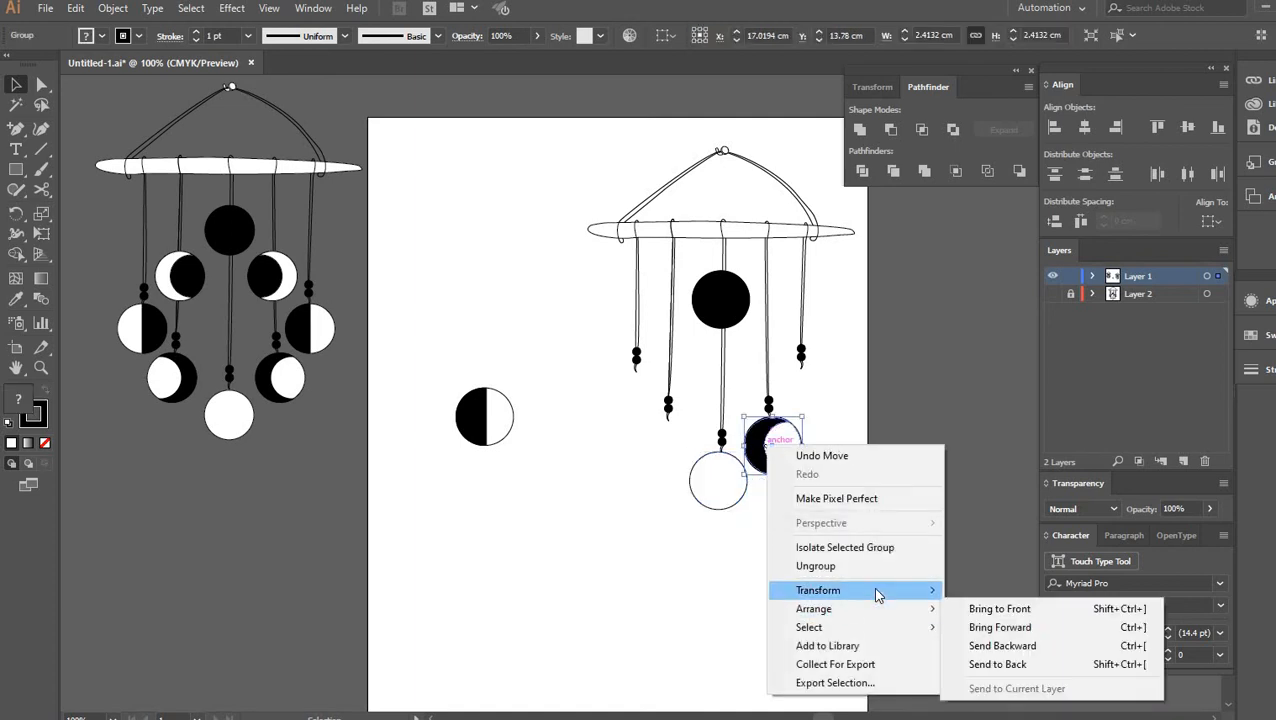
pyautogui.click(989, 651)
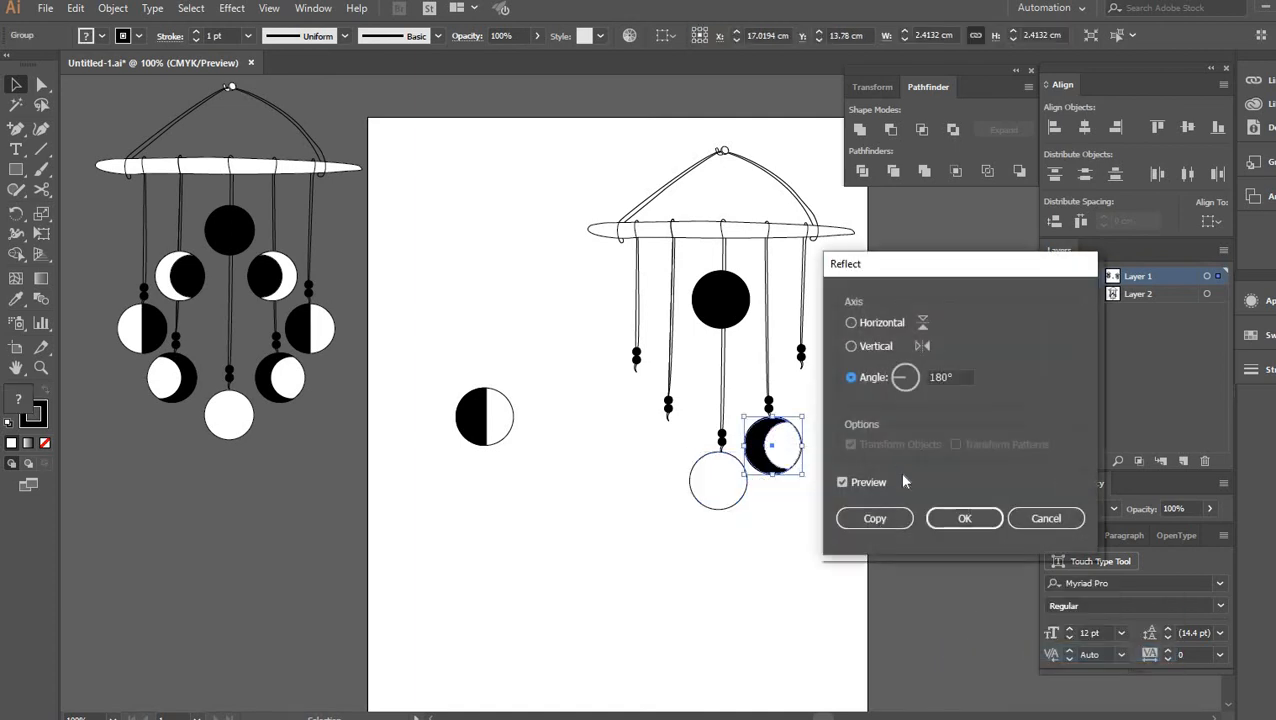
pyautogui.click(876, 519)
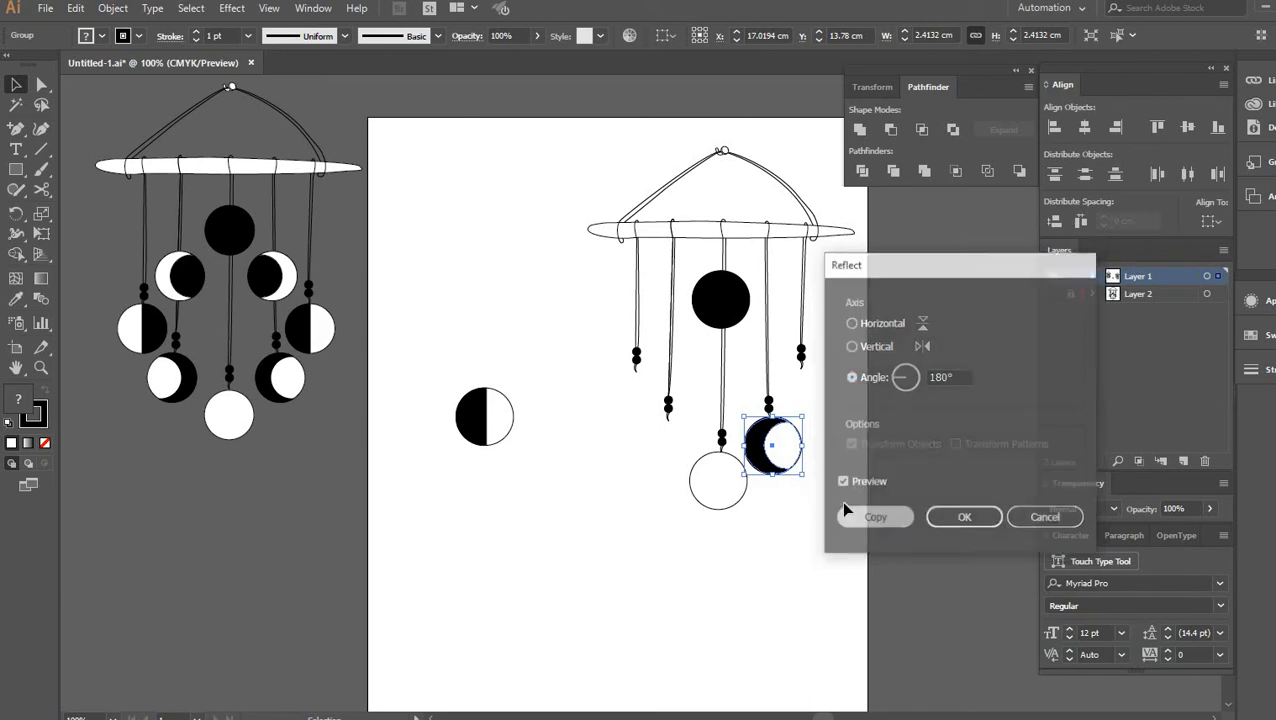
pyautogui.moveTo(770, 455); pyautogui.dragTo(660, 447)
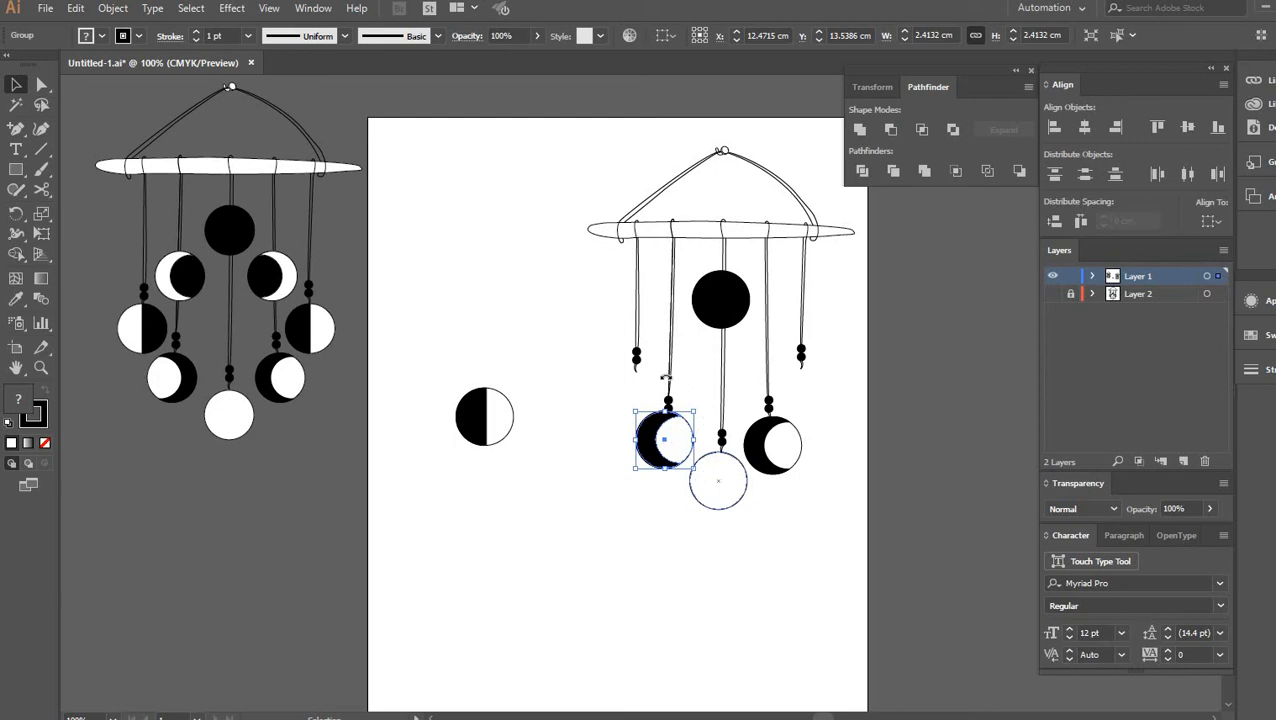
pyautogui.moveTo(666, 378); pyautogui.dragTo(632, 487)
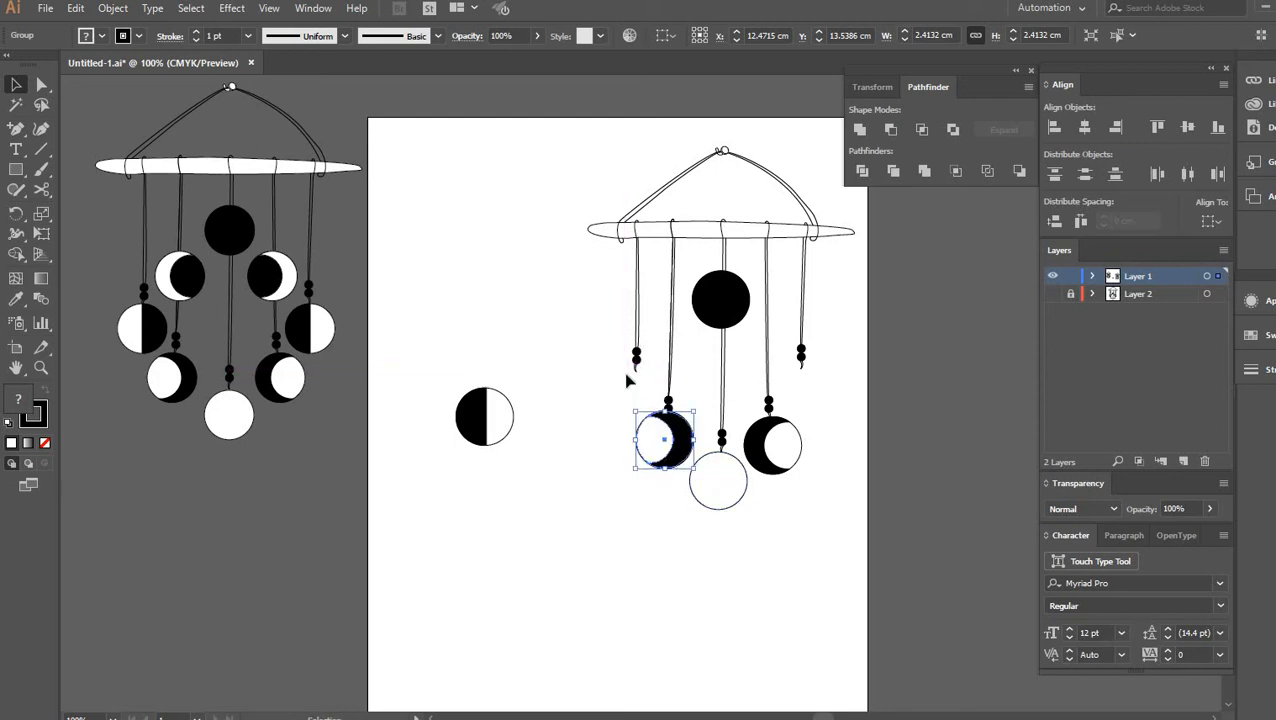
# Step: Fit the copied crescent moon against the second string's beads and align it with the fourth string's crescent at the same height
pyautogui.click(823, 547)
pyautogui.moveTo(829, 555); pyautogui.dragTo(629, 370)
pyautogui.moveTo(461, 281); pyautogui.dragTo(456, 309)
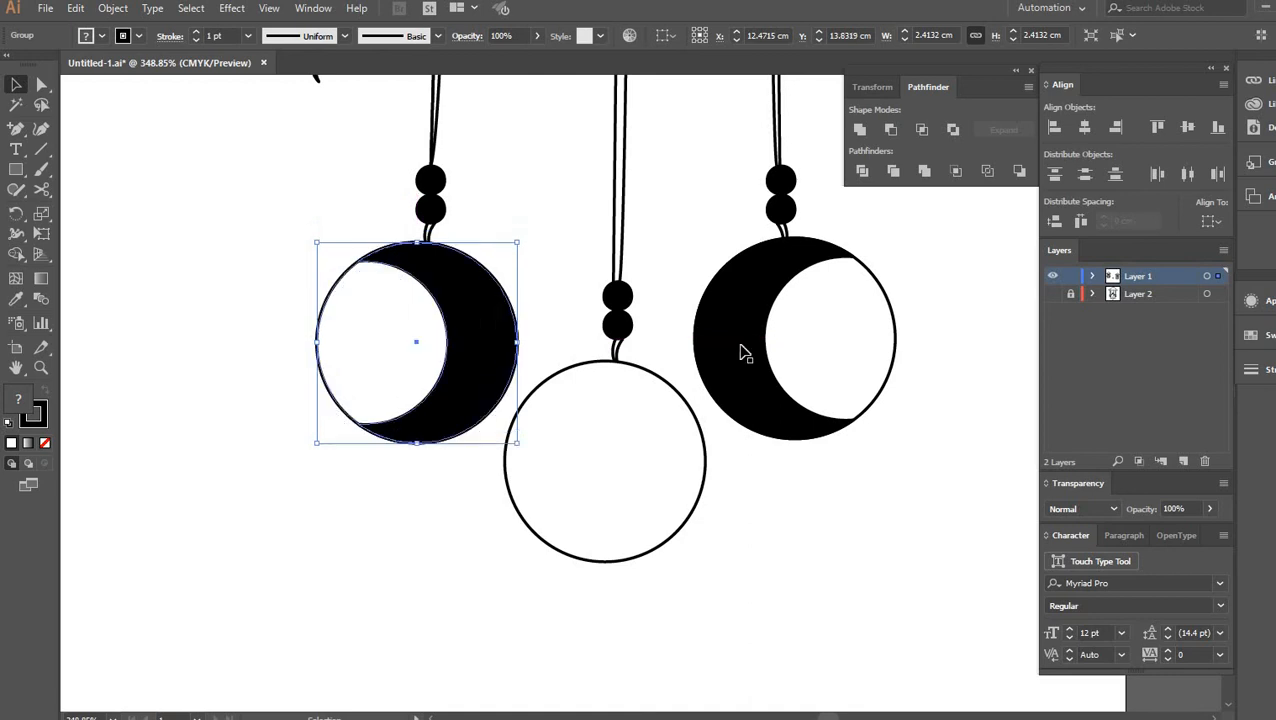
pyautogui.keyDown('shift'); pyautogui.click(790, 355); pyautogui.keyUp('shift')
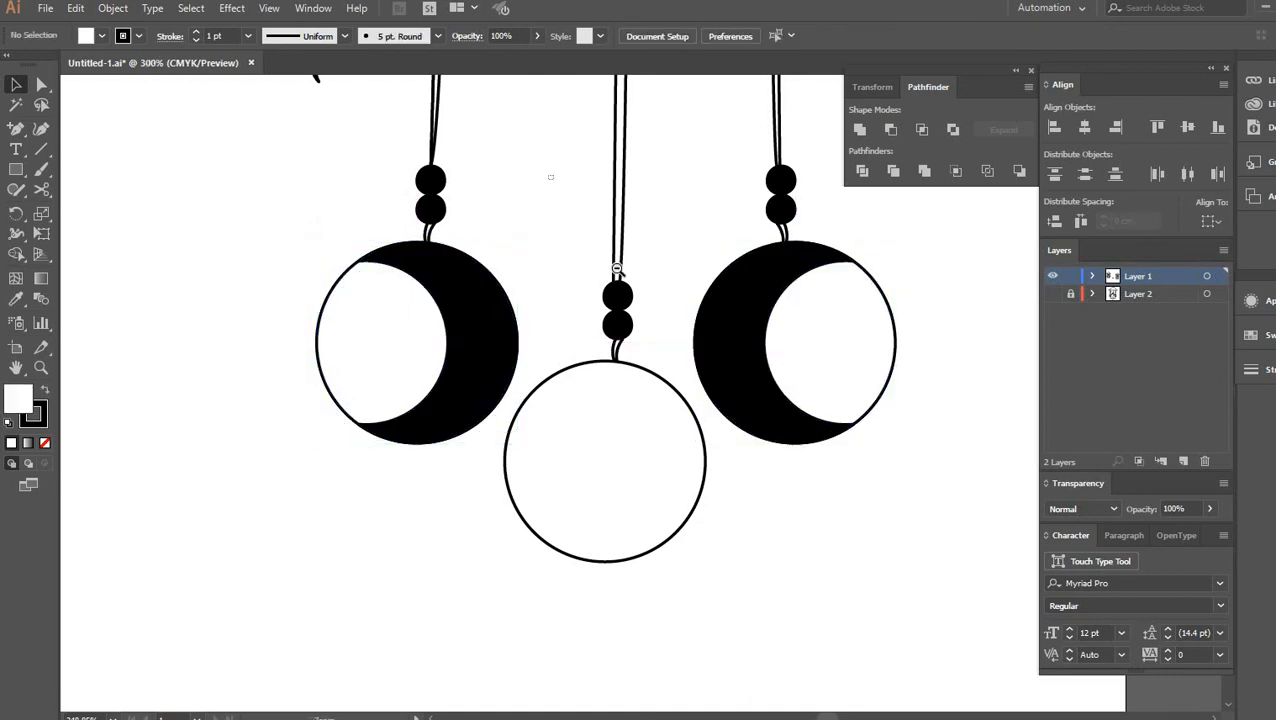
# Step: Duplicate the second string's crescent moon onto the empty artboard area below the half moon
pyautogui.keyDown('alt'); pyautogui.click(617, 268); pyautogui.keyUp('alt')
pyautogui.keyDown('alt'); pyautogui.click(635, 424); pyautogui.keyUp('alt')
pyautogui.keyDown('alt'); pyautogui.click(660, 420); pyautogui.keyUp('alt')
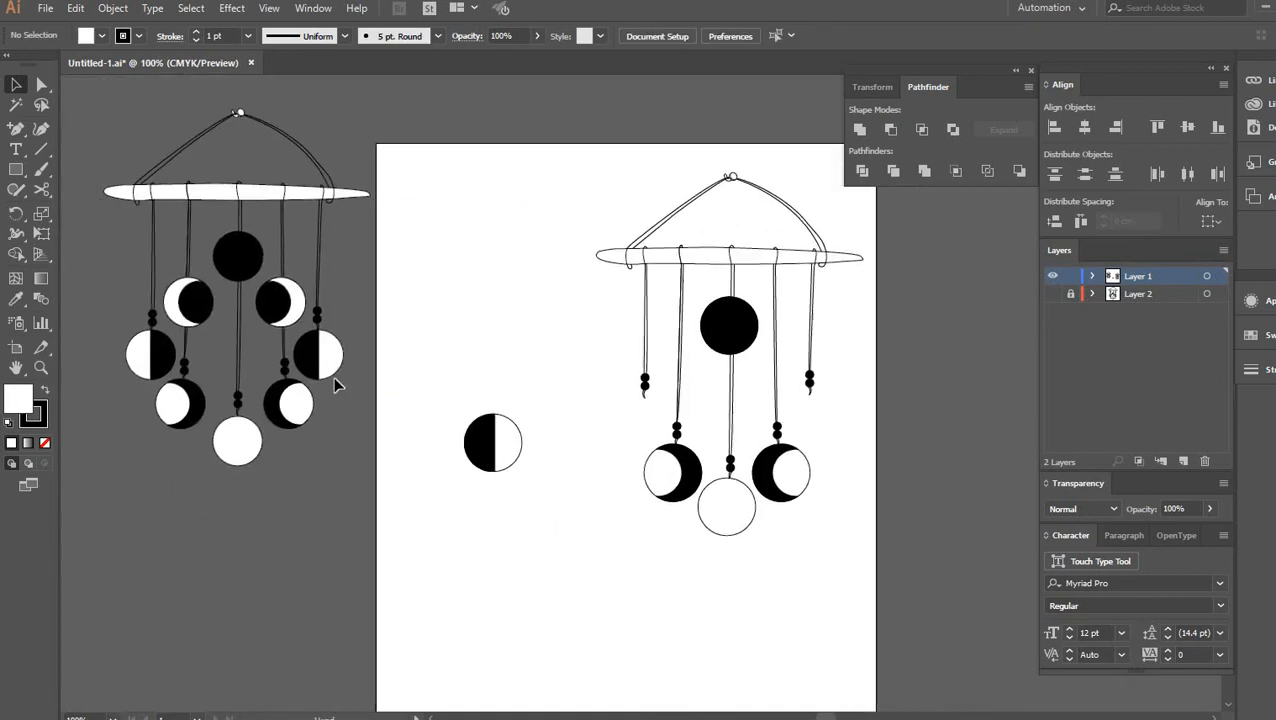
pyautogui.moveTo(335, 380); pyautogui.dragTo(342, 370)
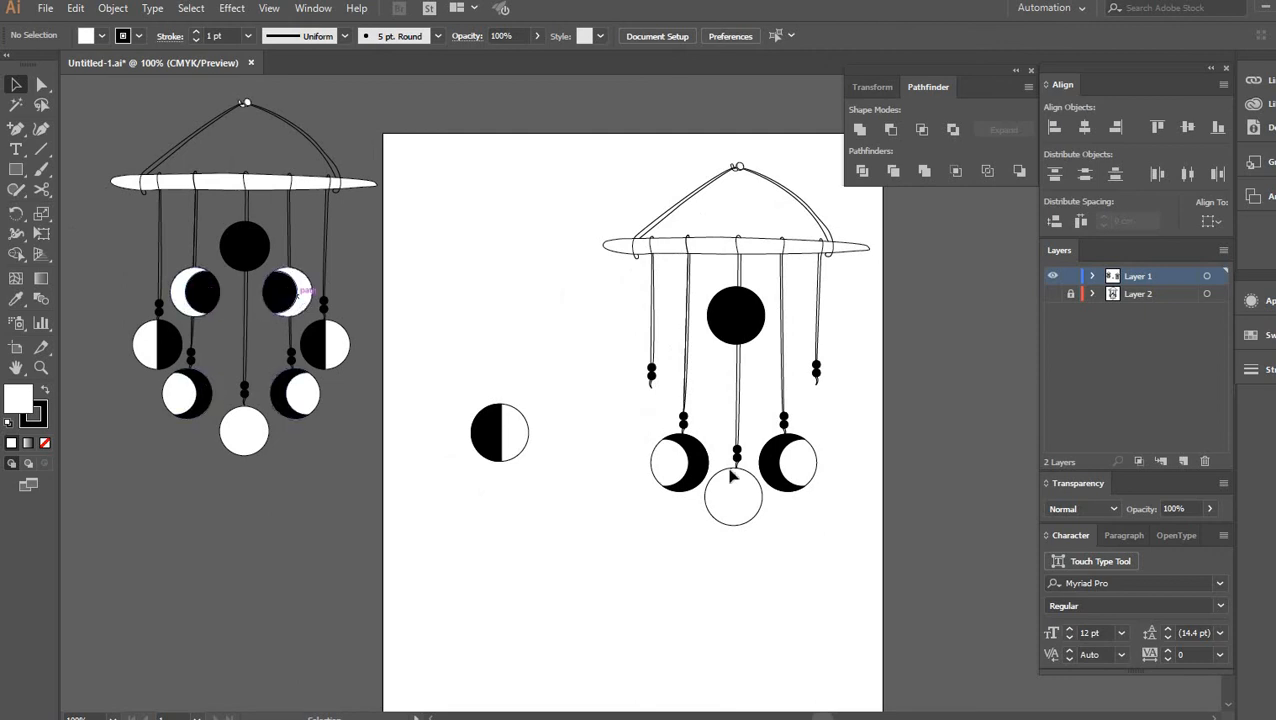
pyautogui.moveTo(731, 476); pyautogui.dragTo(609, 525)
pyautogui.hotkey('ctrl', 'z')
pyautogui.click(685, 493)
pyautogui.click(685, 474)
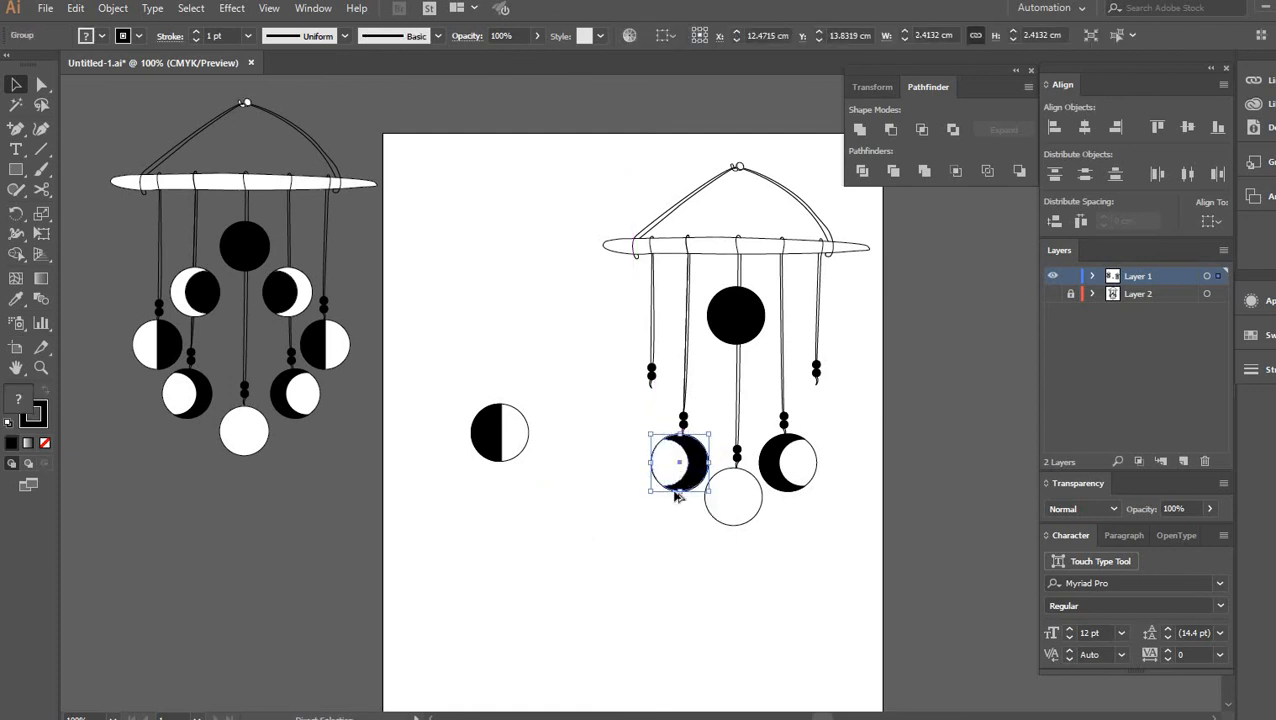
pyautogui.moveTo(676, 496); pyautogui.dragTo(577, 526)
pyautogui.hotkey('ctrl', 'shift', 'a')
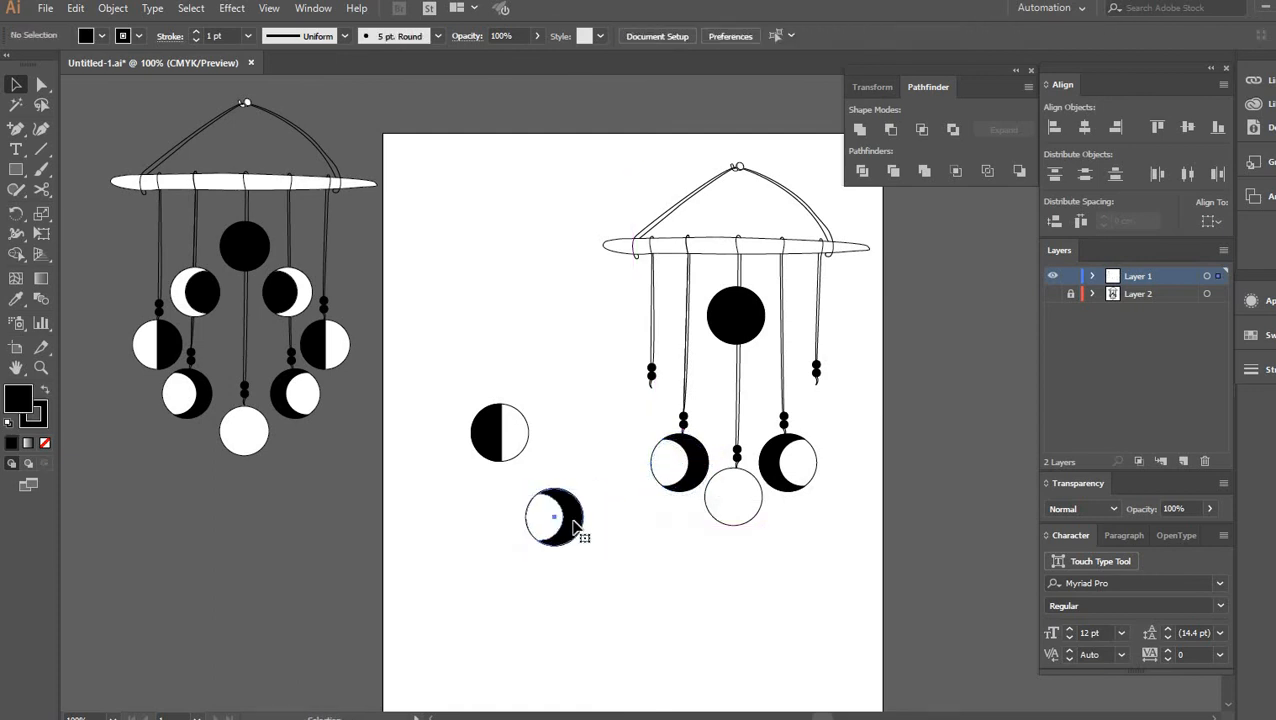
# Step: Swap the colours inside the duplicated moon's group with the Eyedropper, filling the crescent white and the underlying circle black
pyautogui.doubleClick(575, 527)
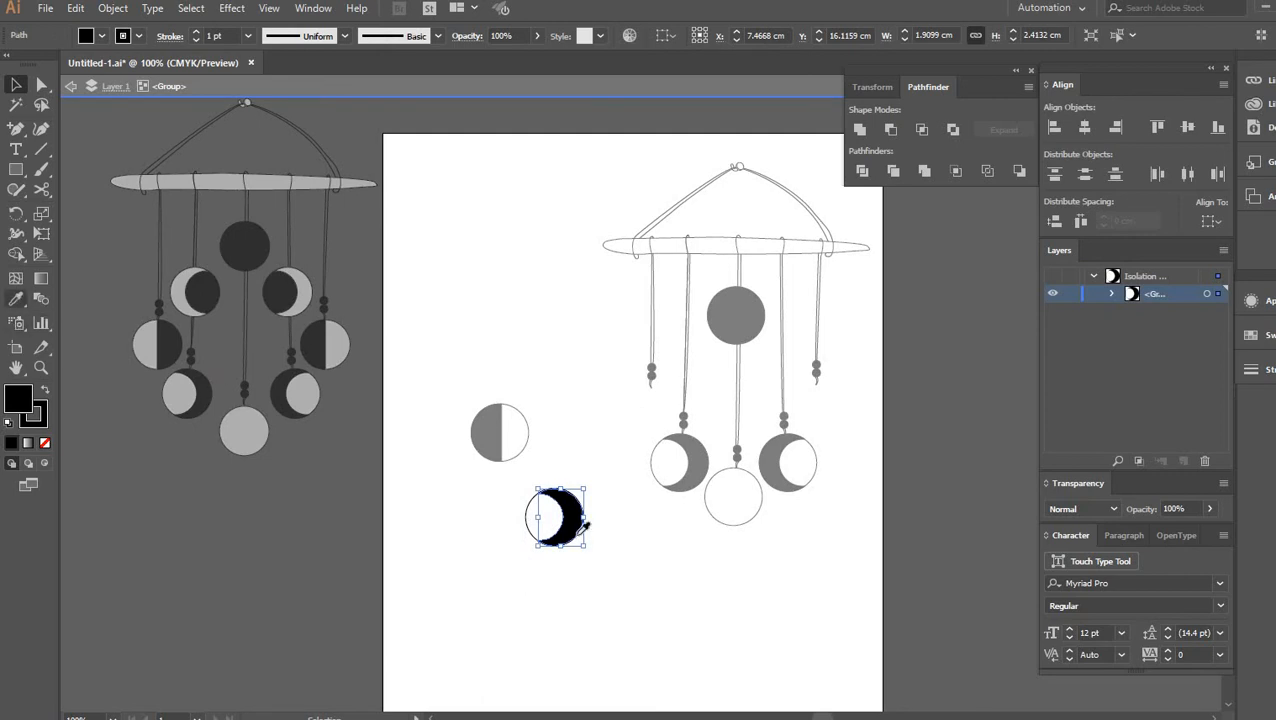
pyautogui.press('i')
pyautogui.click(543, 505)
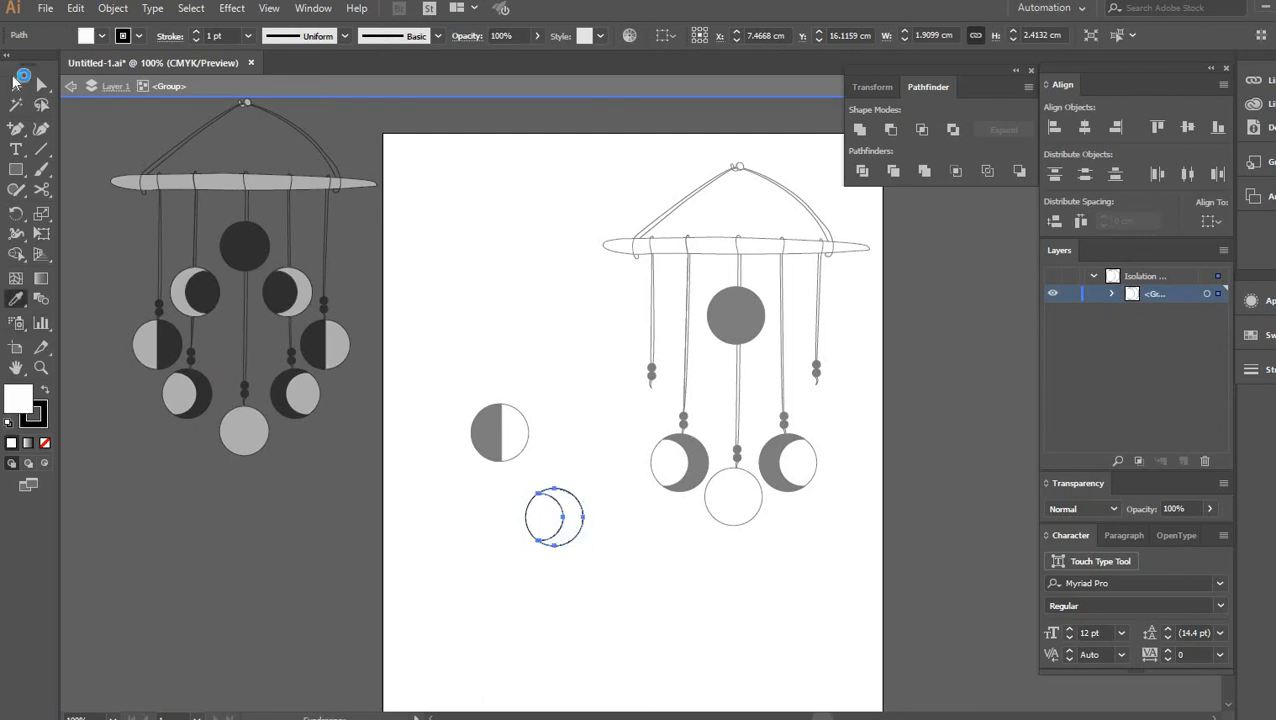
pyautogui.click(16, 84)
pyautogui.click(533, 517)
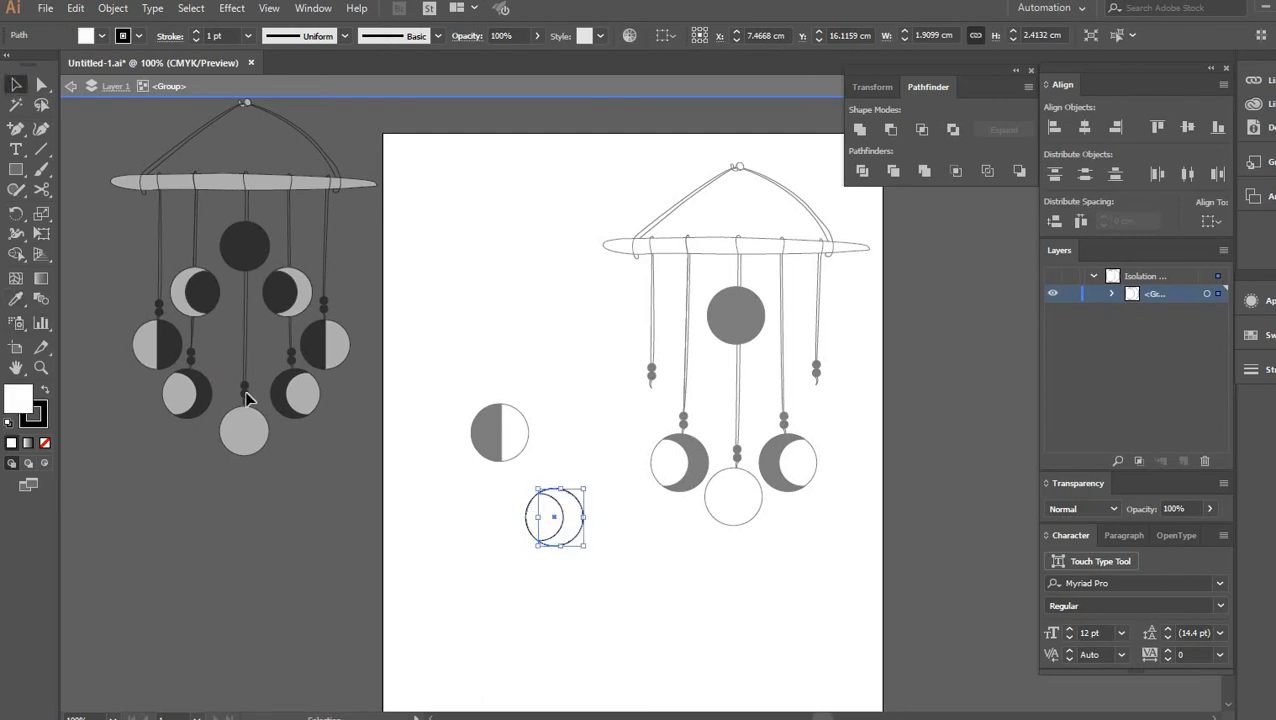
pyautogui.press('i')
pyautogui.click(257, 242)
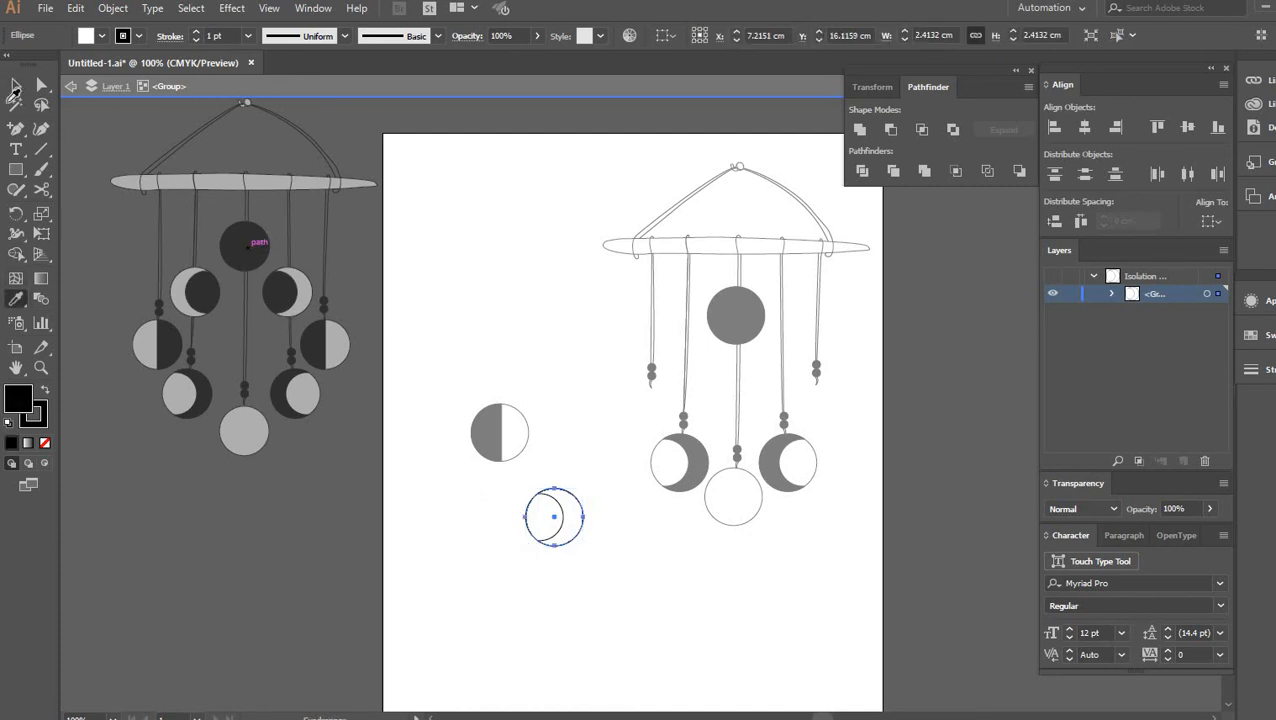
pyautogui.press('v')
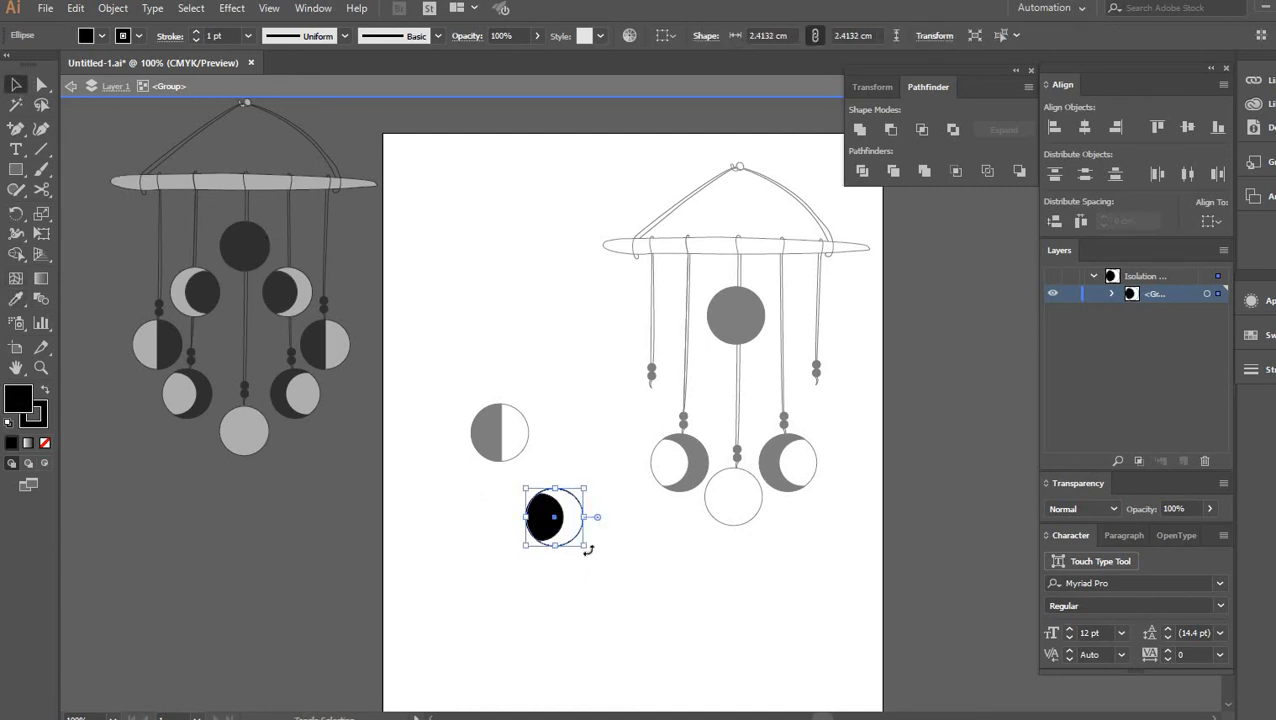
# Step: Try to rotate the black circle on its own inside the isolated moon group
pyautogui.moveTo(588, 551); pyautogui.dragTo(473, 387)
pyautogui.moveTo(590, 537); pyautogui.dragTo(580, 484)
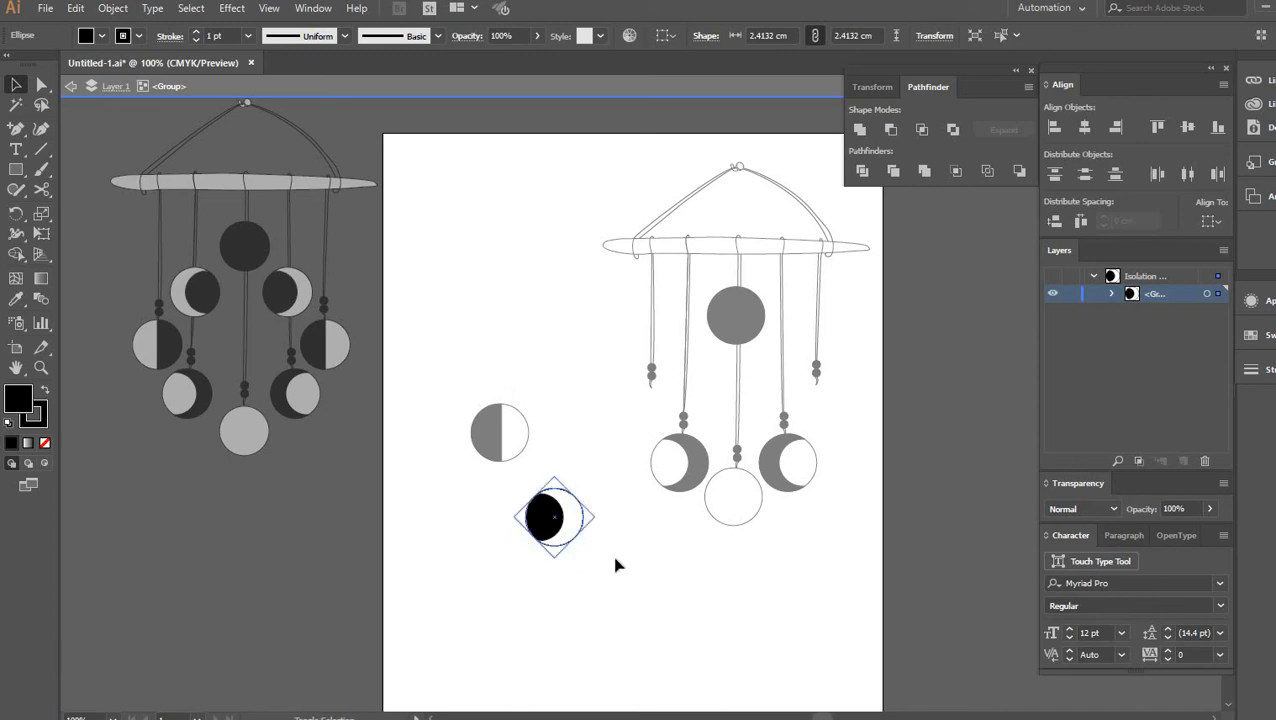
pyautogui.click(586, 535)
pyautogui.click(576, 529)
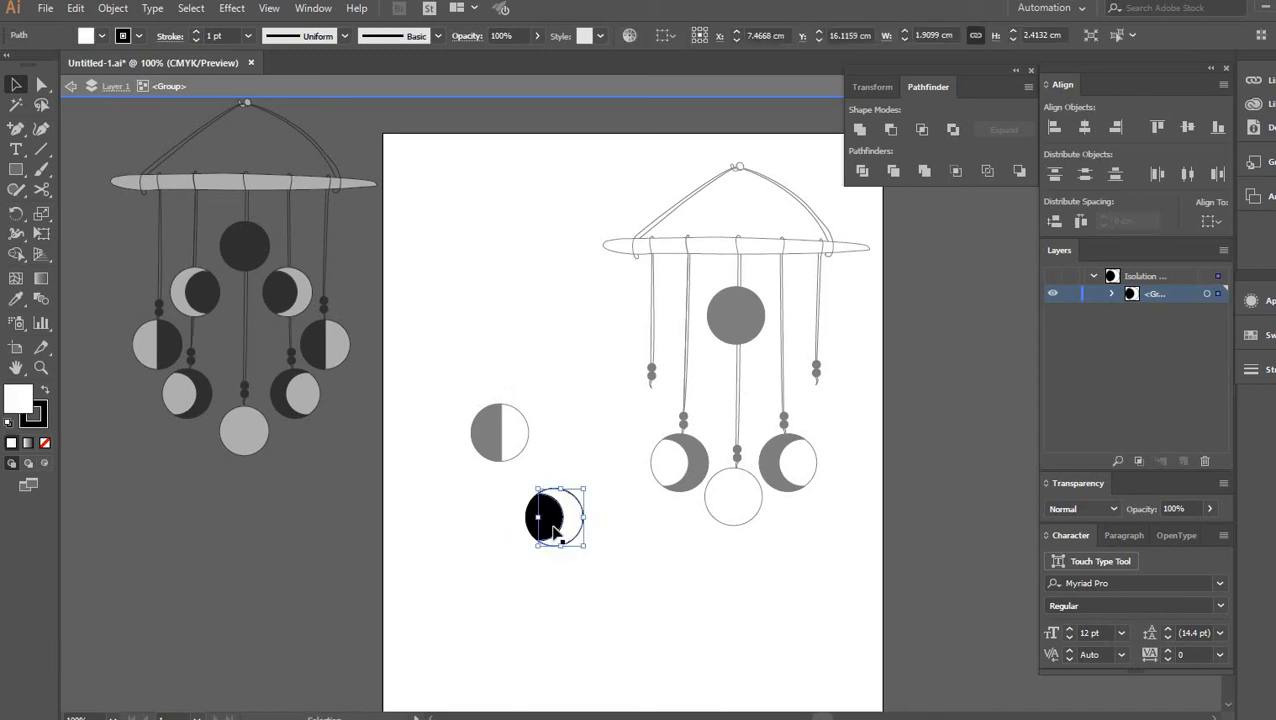
pyautogui.click(550, 526)
pyautogui.click(550, 526)
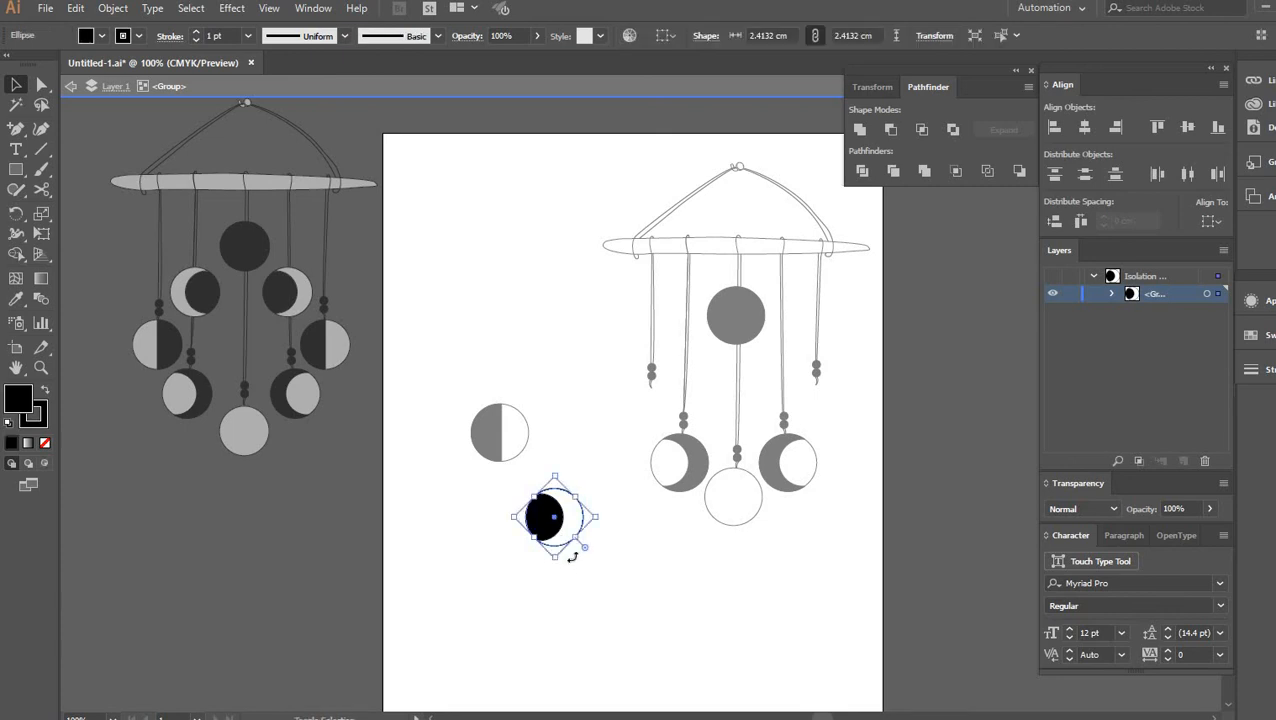
pyautogui.click(624, 577)
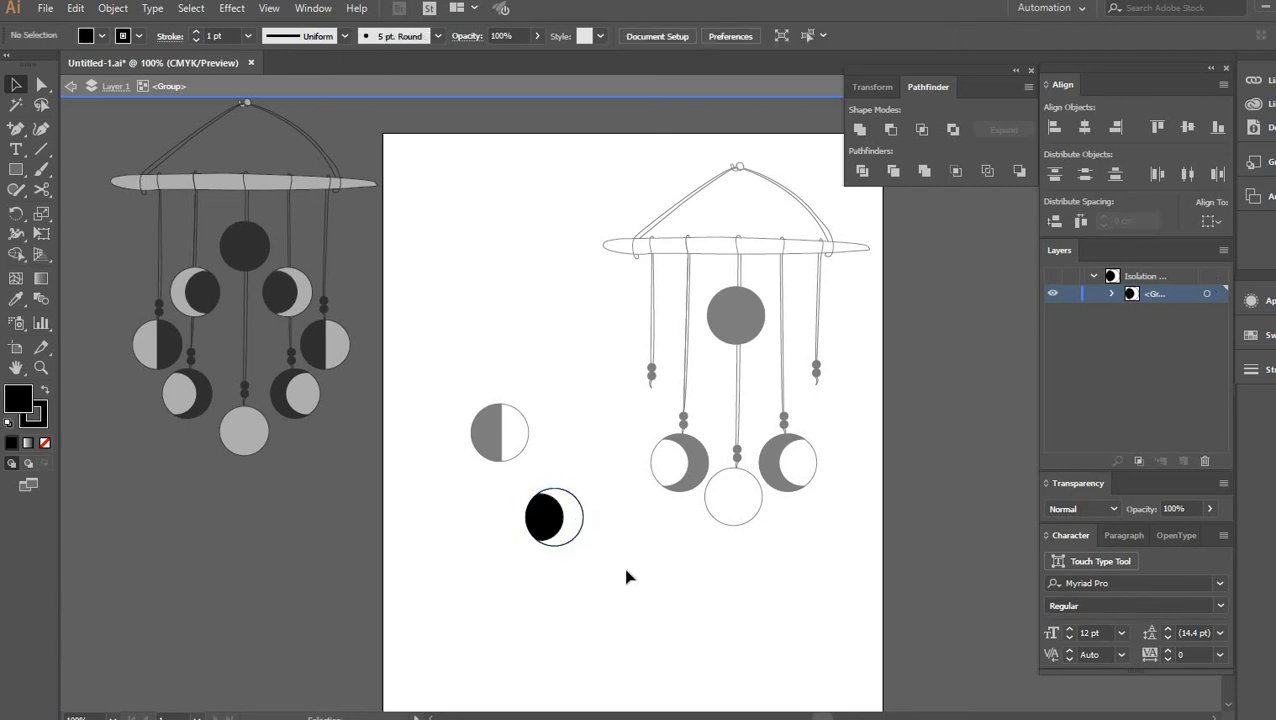
# Step: Leave the group's isolation, rotate the whole recoloured moon 180° and place it at the end of the first string
pyautogui.doubleClick(578, 575)
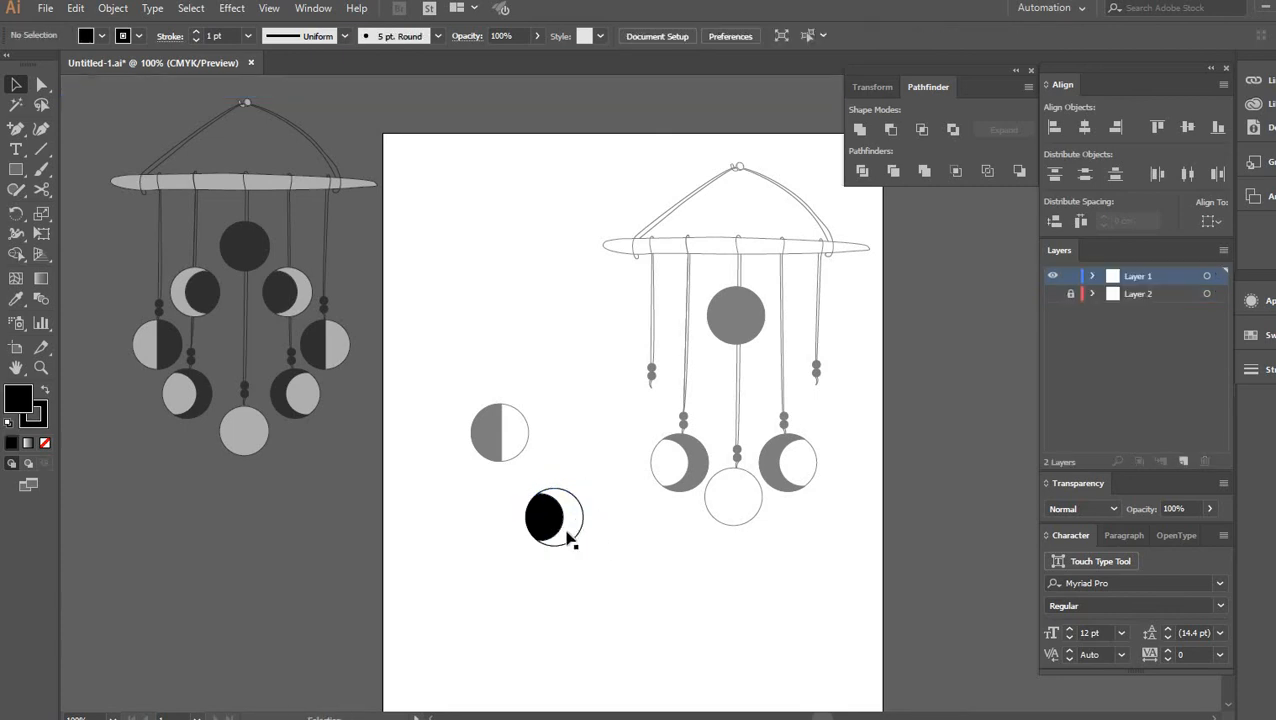
pyautogui.moveTo(582, 486); pyautogui.dragTo(533, 467)
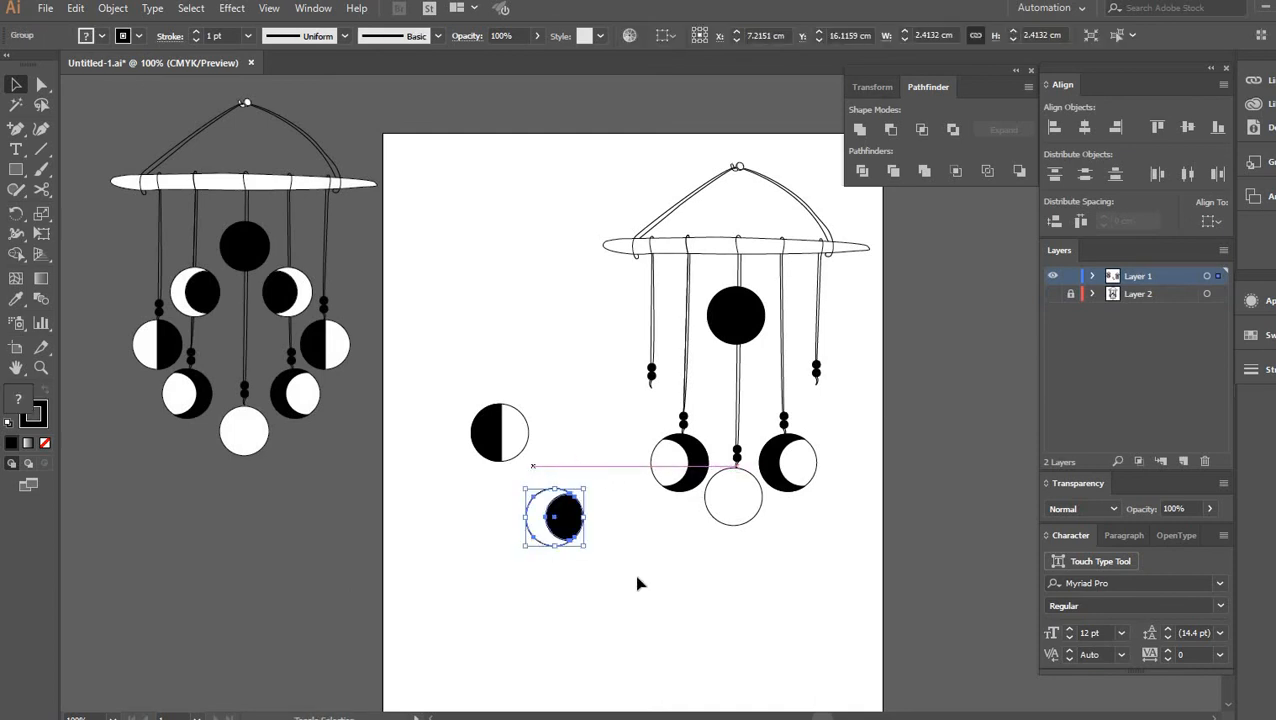
pyautogui.keyDown('shift'); pyautogui.click(552, 519); pyautogui.keyUp('shift')
pyautogui.moveTo(568, 511); pyautogui.dragTo(614, 489)
pyautogui.click(614, 489)
# Step: Nudge the first string's moon upward until it sits closer to the beads above it
pyautogui.hotkey('ctrl', 'space')
pyautogui.moveTo(614, 351); pyautogui.dragTo(748, 484)
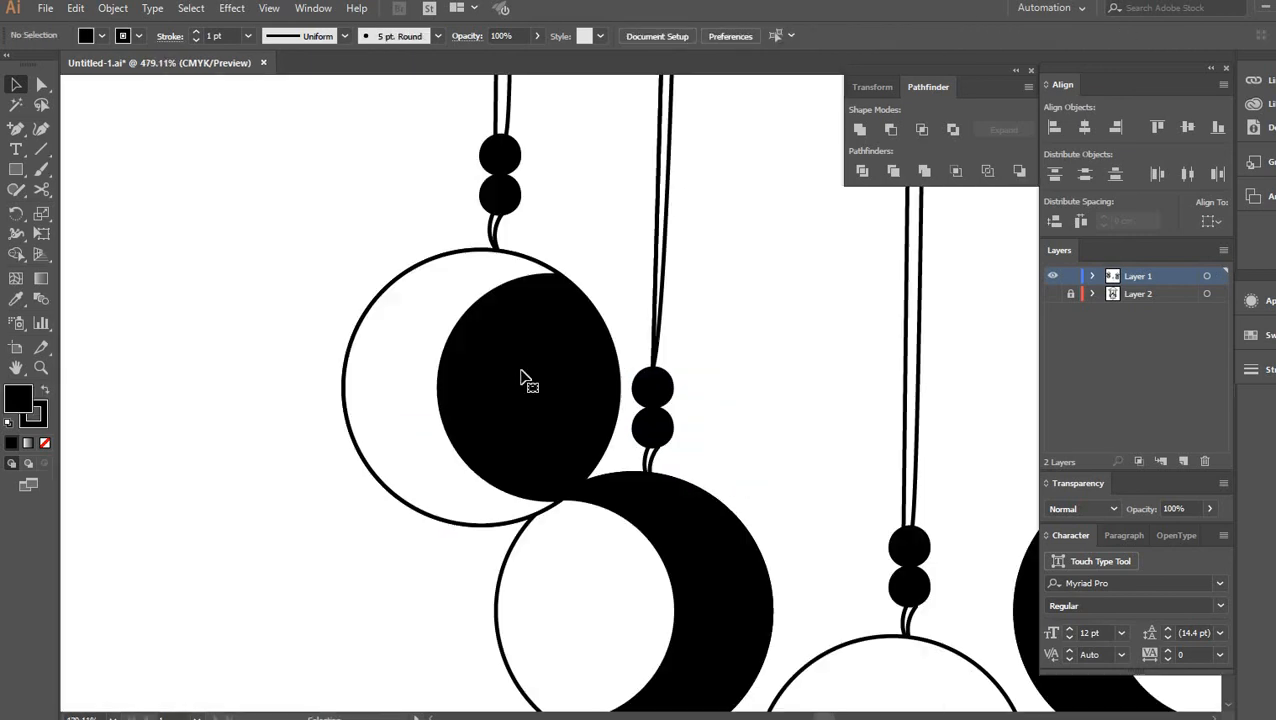
pyautogui.click(522, 373)
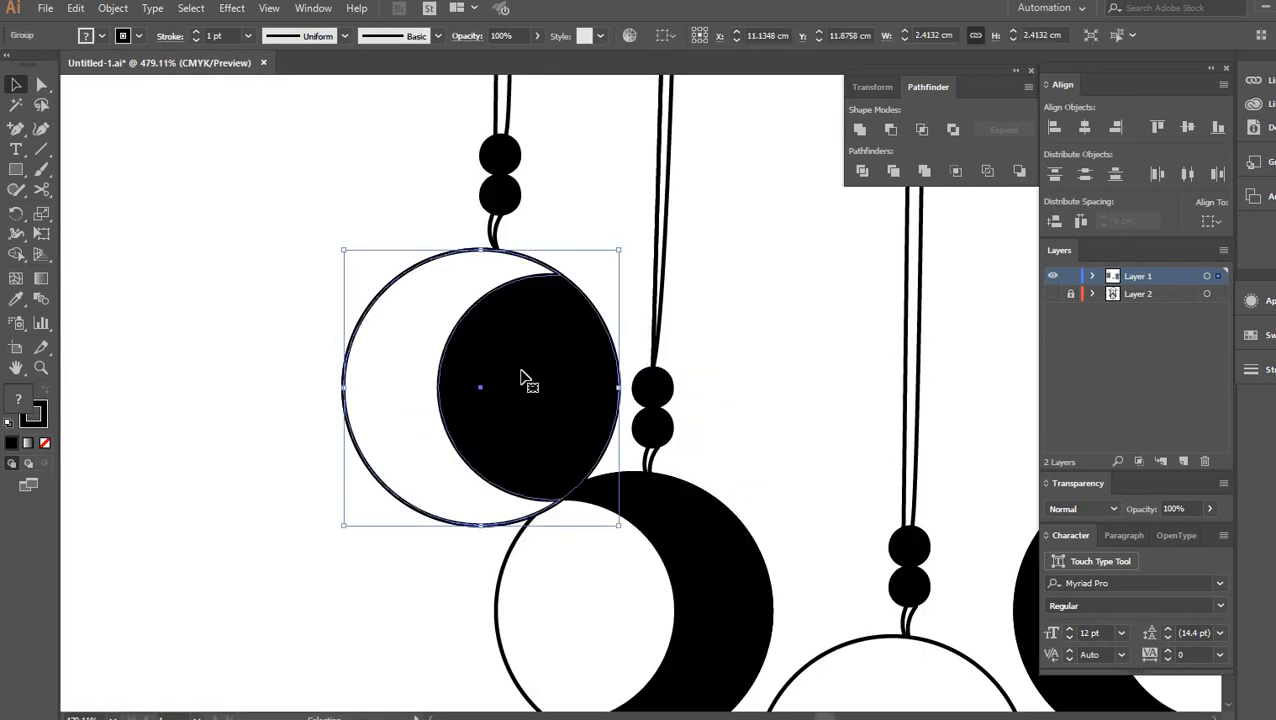
pyautogui.press('Up')
pyautogui.press('Up')
pyautogui.press('Up')
pyautogui.press('Up')
pyautogui.press('Up')
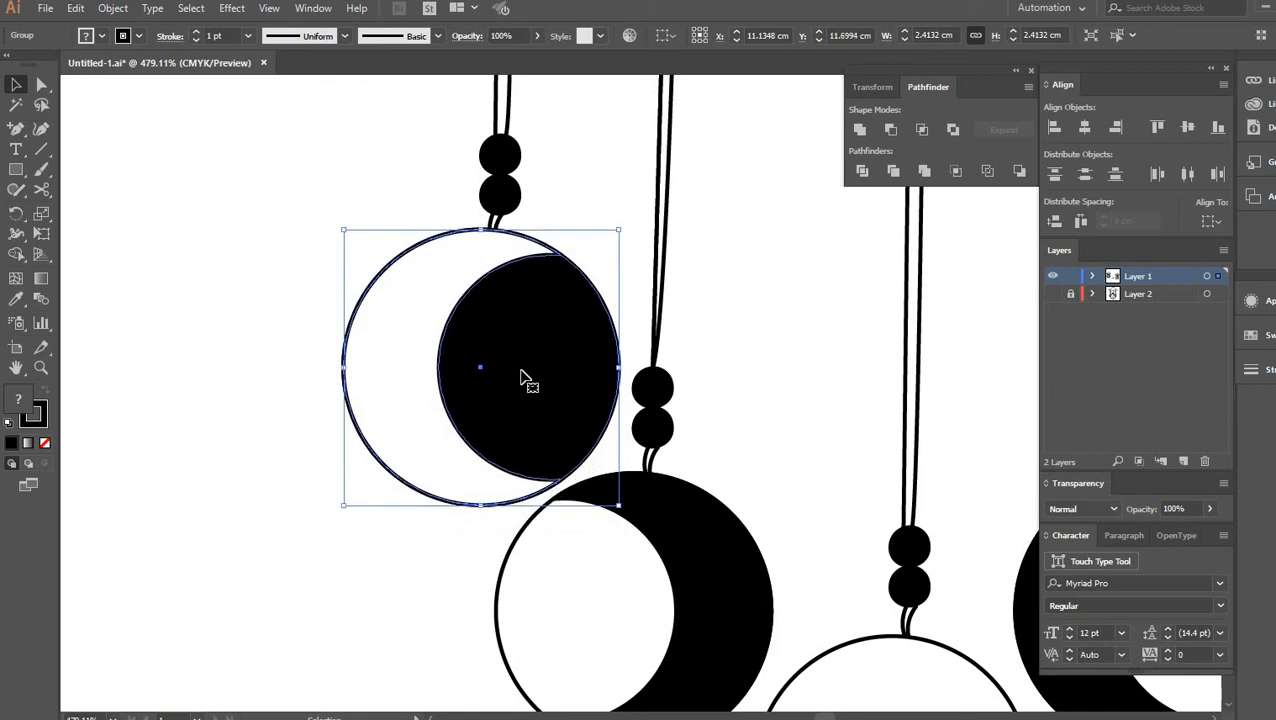
# Step: Duplicate the first string's moon beside the fifth string and rotate the copy 180° so its black part faces the mobile's centre
pyautogui.hotkey('ctrl', '-')
pyautogui.hotkey('ctrl', '-')
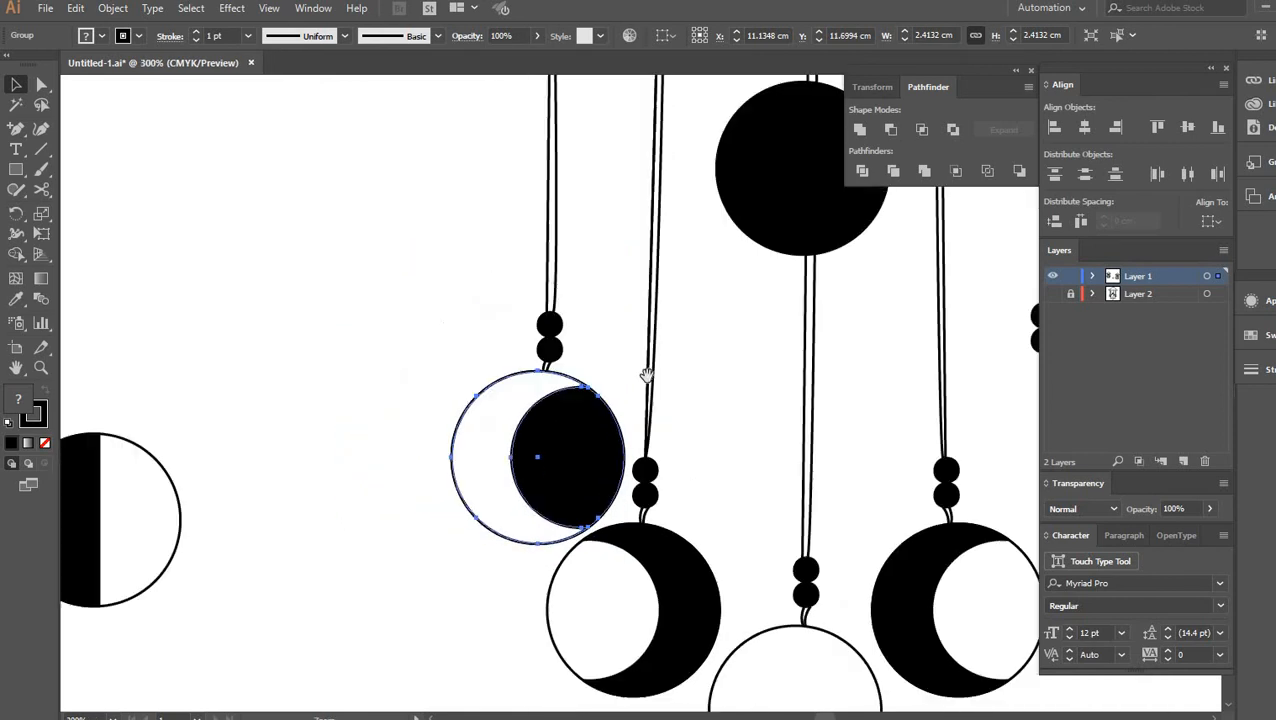
pyautogui.hotkey('ctrl', '-')
pyautogui.moveTo(648, 399); pyautogui.dragTo(575, 398)
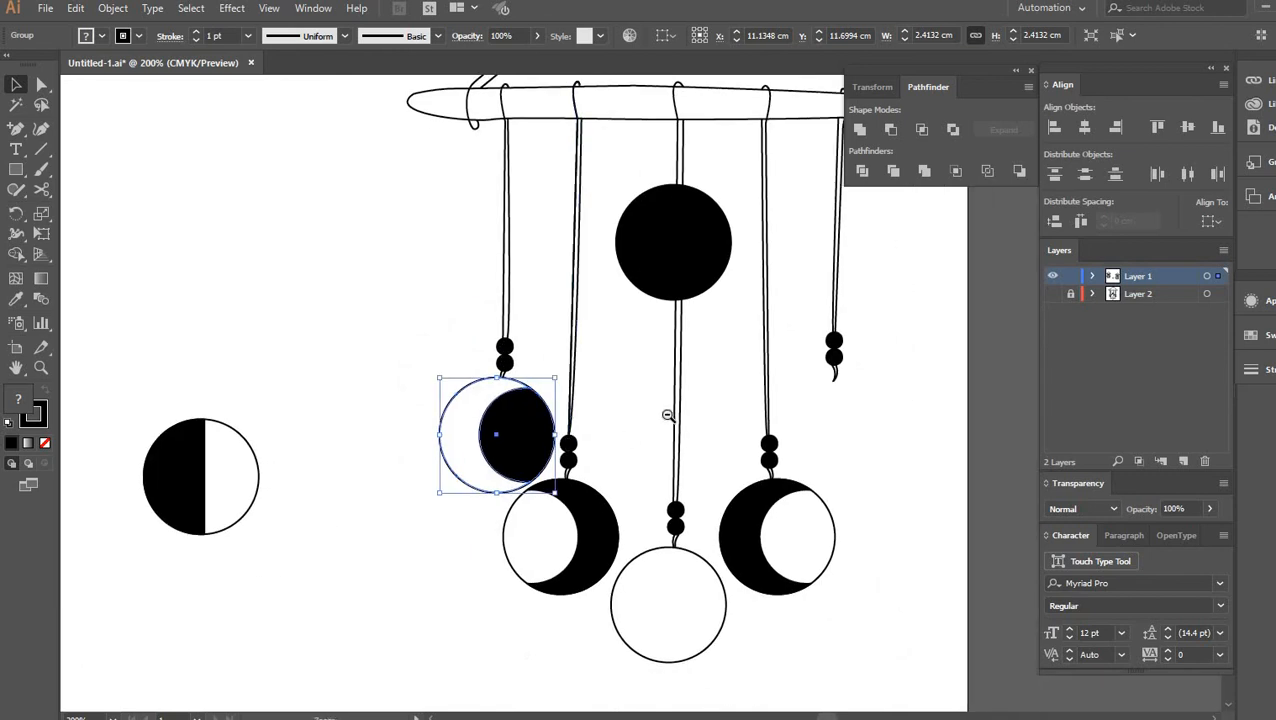
pyautogui.hotkey('ctrl', '-')
pyautogui.hotkey('ctrl', '-')
pyautogui.hotkey('ctrl', '-')
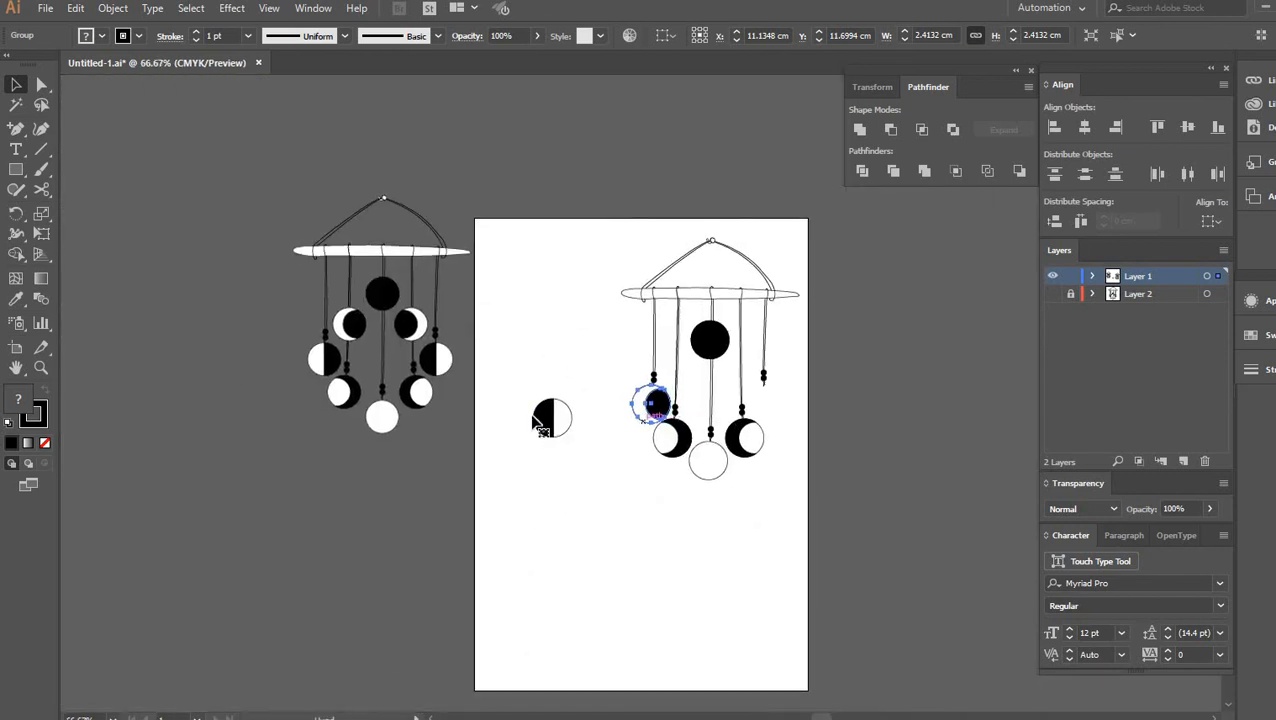
pyautogui.hscroll(3, 533, 420)
pyautogui.hscroll(1, 489, 413)
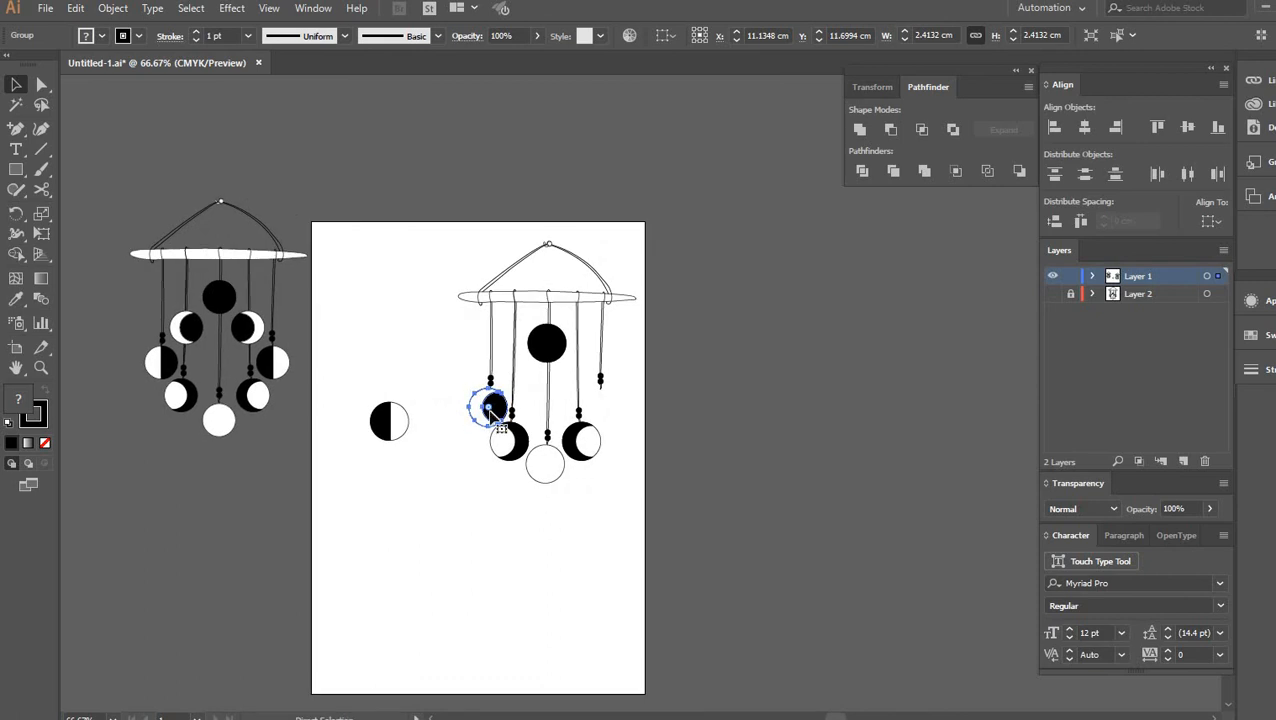
pyautogui.moveTo(492, 410); pyautogui.dragTo(668, 420)
pyautogui.moveTo(631, 329); pyautogui.dragTo(608, 330)
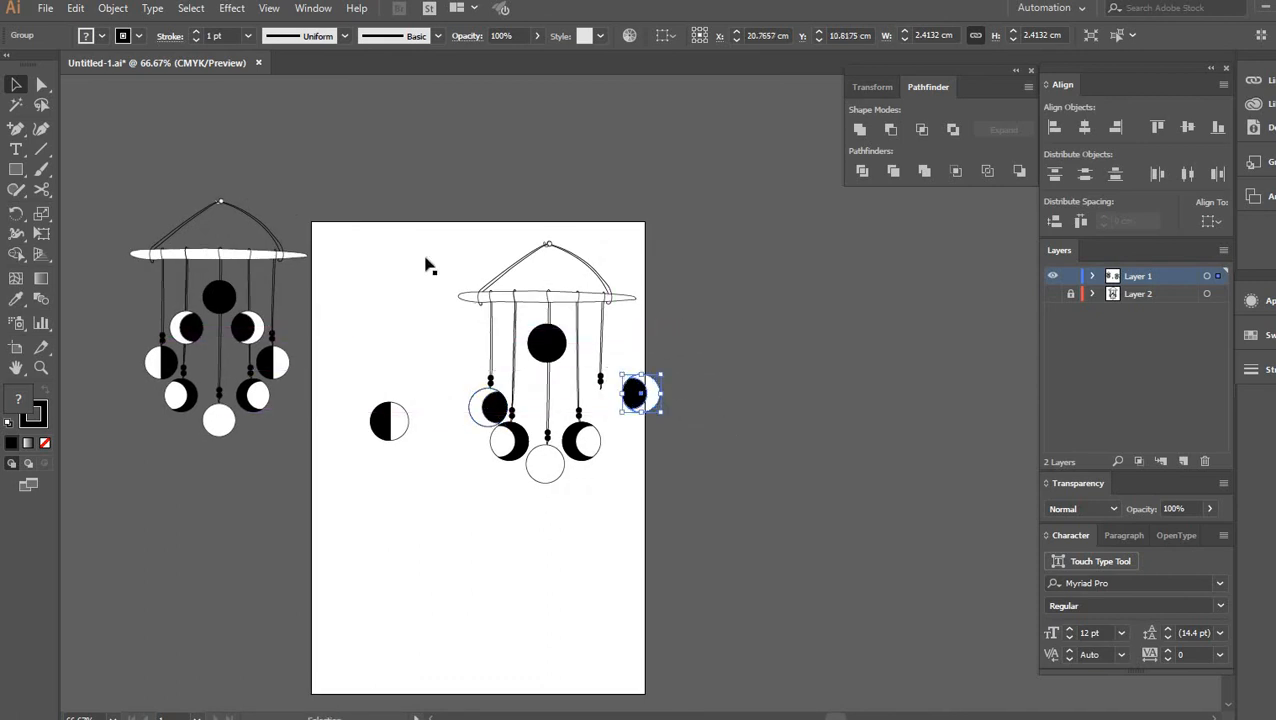
# Step: Hang the rotated moon copy directly below the beads at the end of the fifth string
pyautogui.click(742, 467)
pyautogui.moveTo(407, 244); pyautogui.dragTo(743, 465)
pyautogui.moveTo(818, 484); pyautogui.dragTo(714, 516)
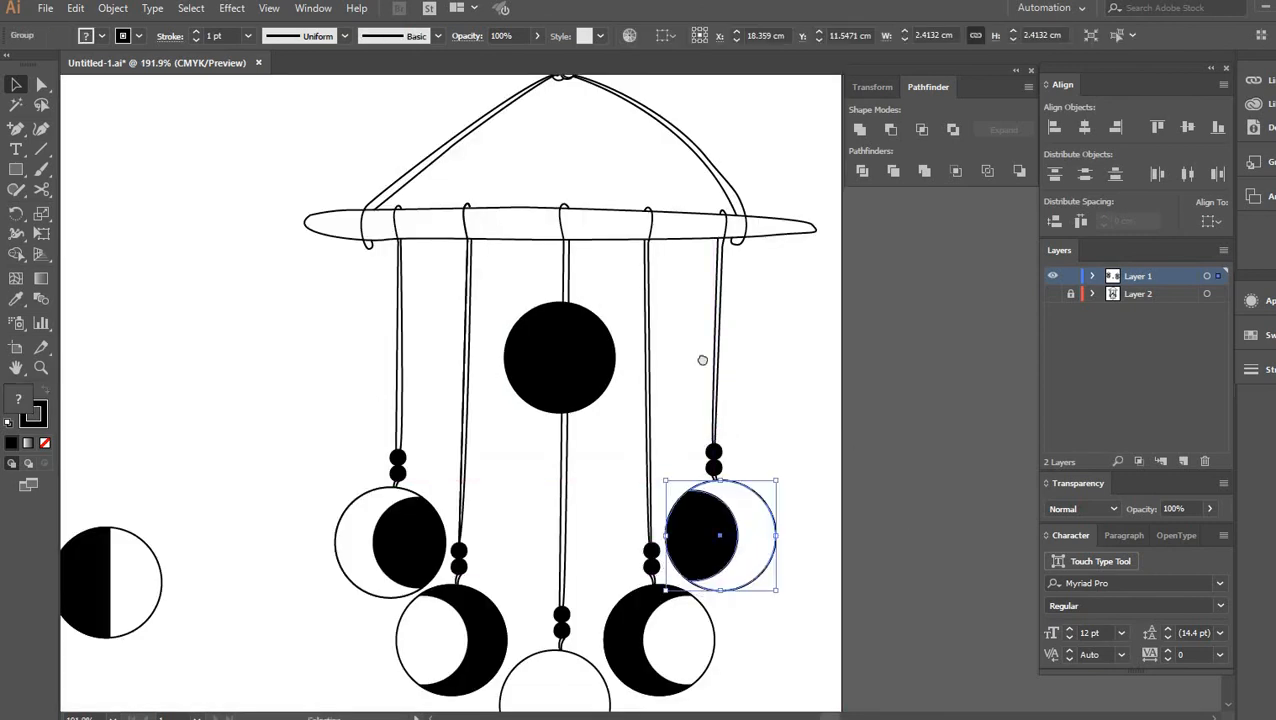
# Step: Select all six moons hanging on the new mobile and scale them down slightly together
pyautogui.scroll(-3, 720, 365)
pyautogui.keyDown('shift'); pyautogui.click(644, 478); pyautogui.keyUp('shift')
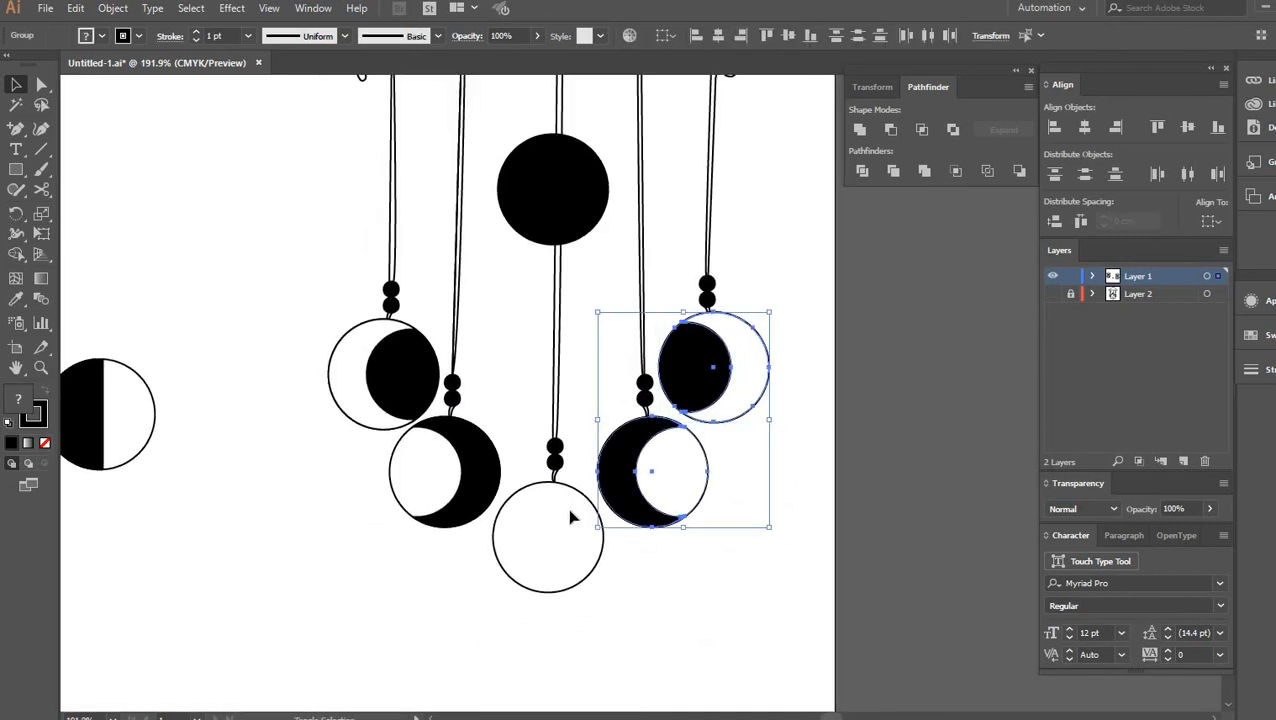
pyautogui.keyDown('shift'); pyautogui.click(572, 518); pyautogui.keyUp('shift')
pyautogui.keyDown('shift'); pyautogui.click(476, 474); pyautogui.keyUp('shift')
pyautogui.keyDown('shift'); pyautogui.click(402, 390); pyautogui.keyUp('shift')
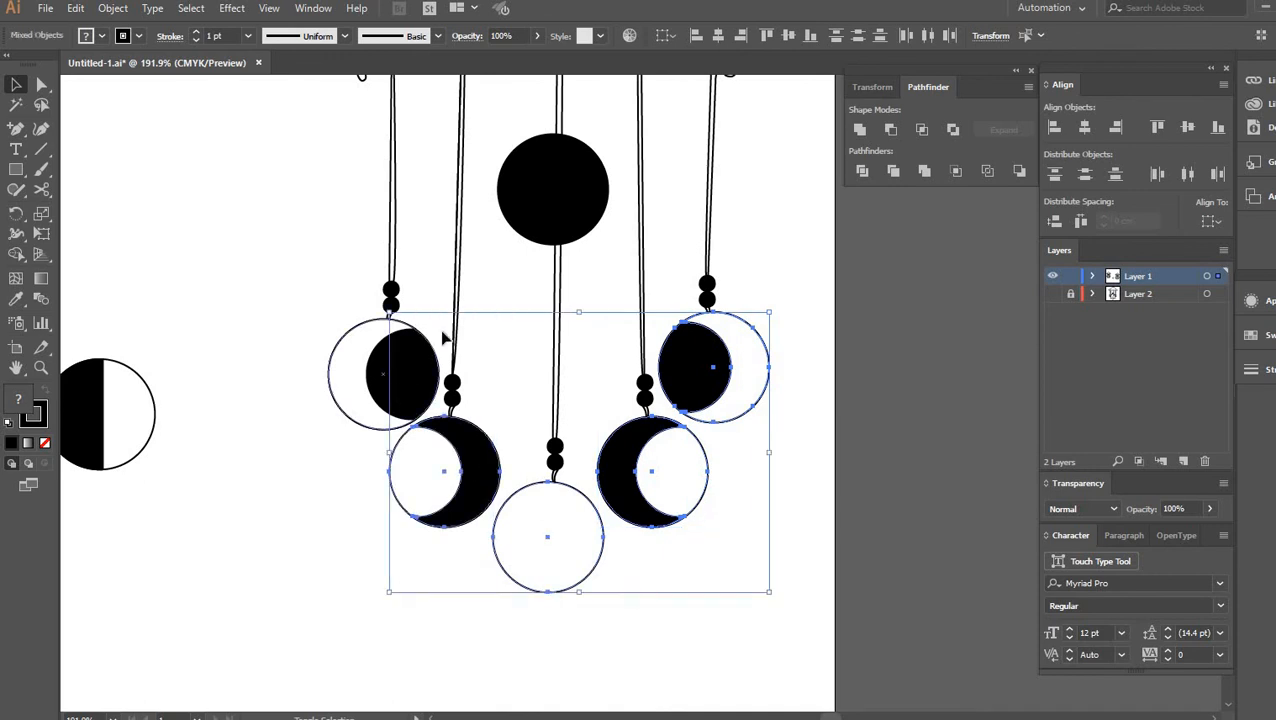
pyautogui.keyDown('shift'); pyautogui.click(558, 163); pyautogui.keyUp('shift')
pyautogui.moveTo(772, 134); pyautogui.dragTo(745, 160)
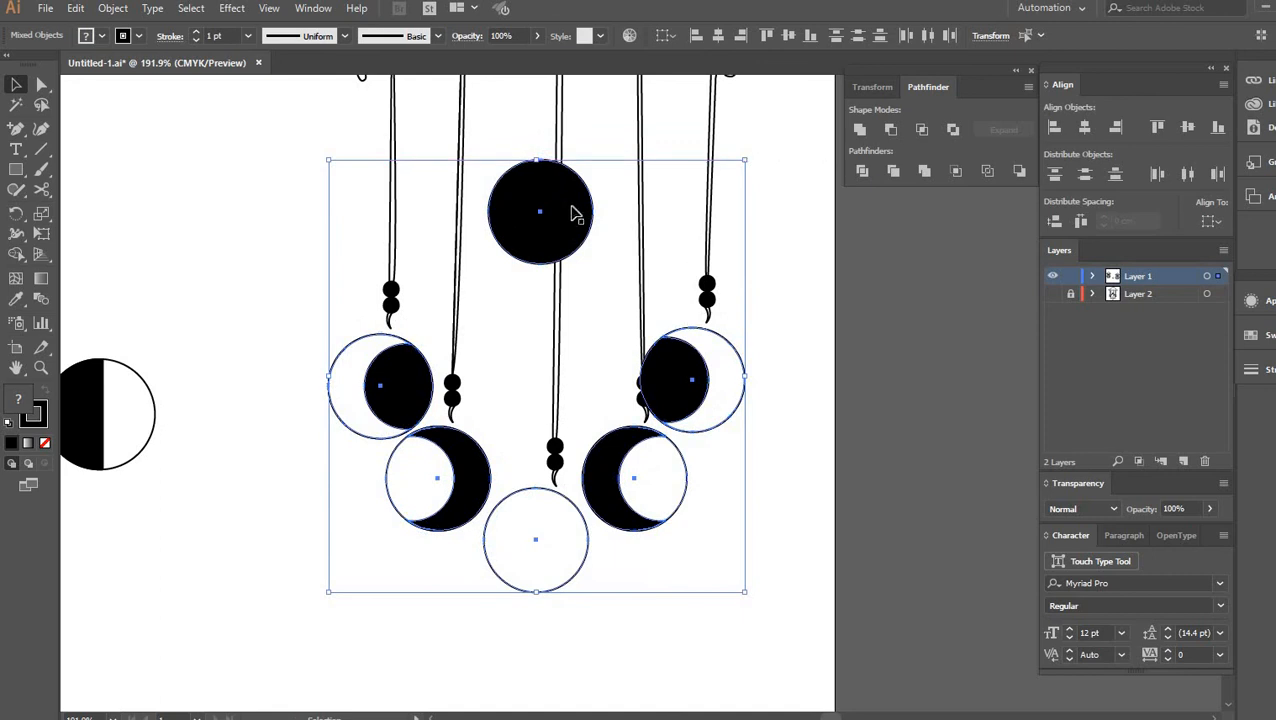
# Step: Centre the black full moon on the middle string and move the other five scaled moons directly below the beads of their strings
pyautogui.click(592, 174)
pyautogui.moveTo(585, 197); pyautogui.dragTo(602, 180)
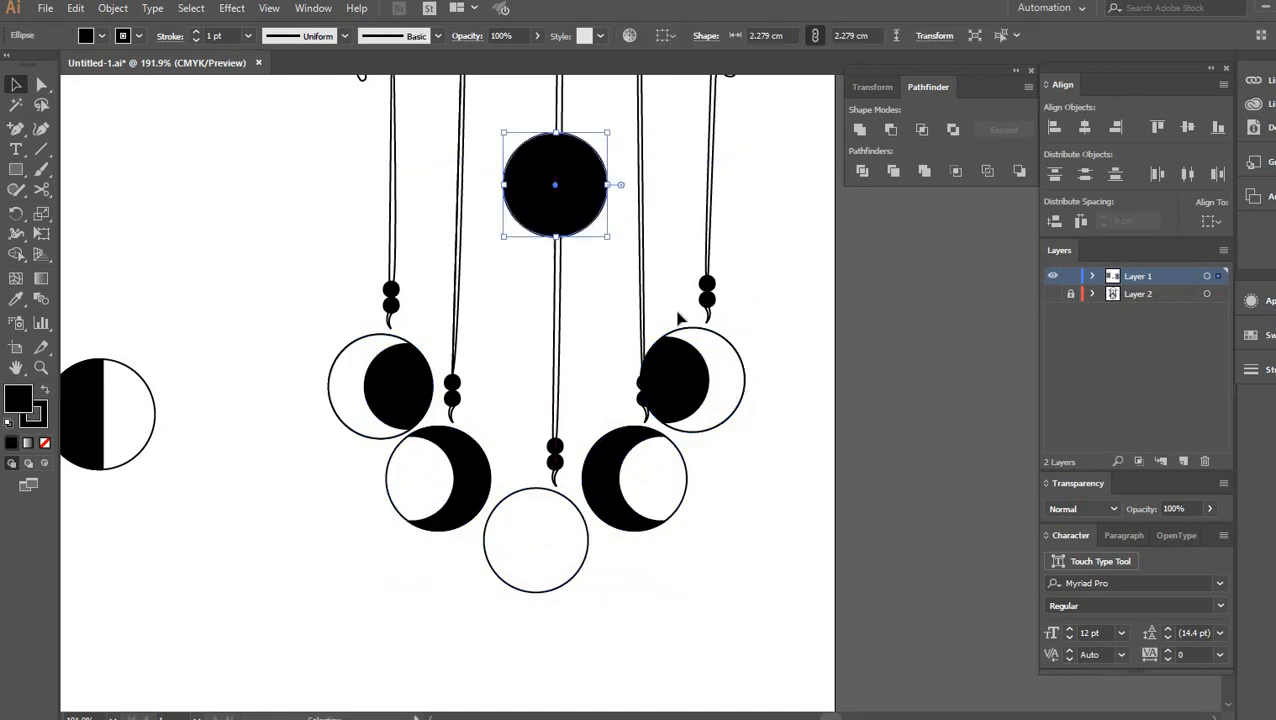
pyautogui.moveTo(710, 371); pyautogui.dragTo(715, 364)
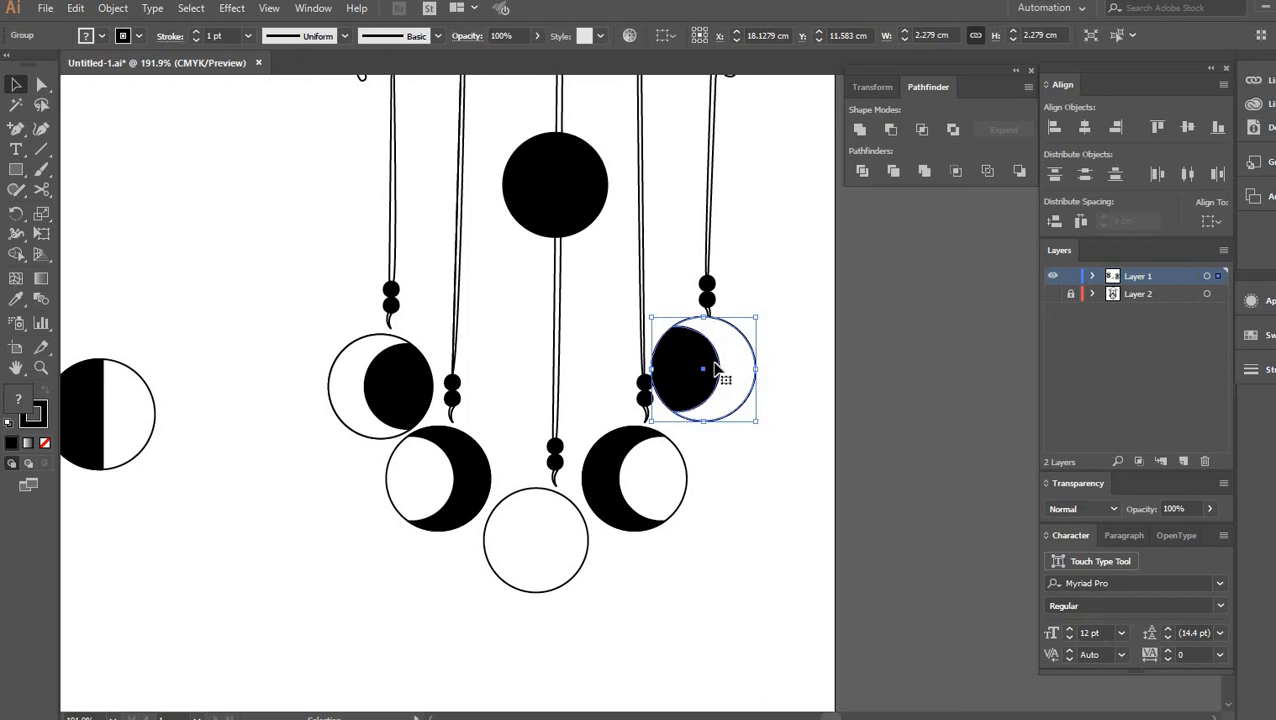
pyautogui.moveTo(725, 371); pyautogui.dragTo(733, 369)
pyautogui.moveTo(399, 366); pyautogui.dragTo(436, 465)
pyautogui.moveTo(633, 498); pyautogui.dragTo(637, 494)
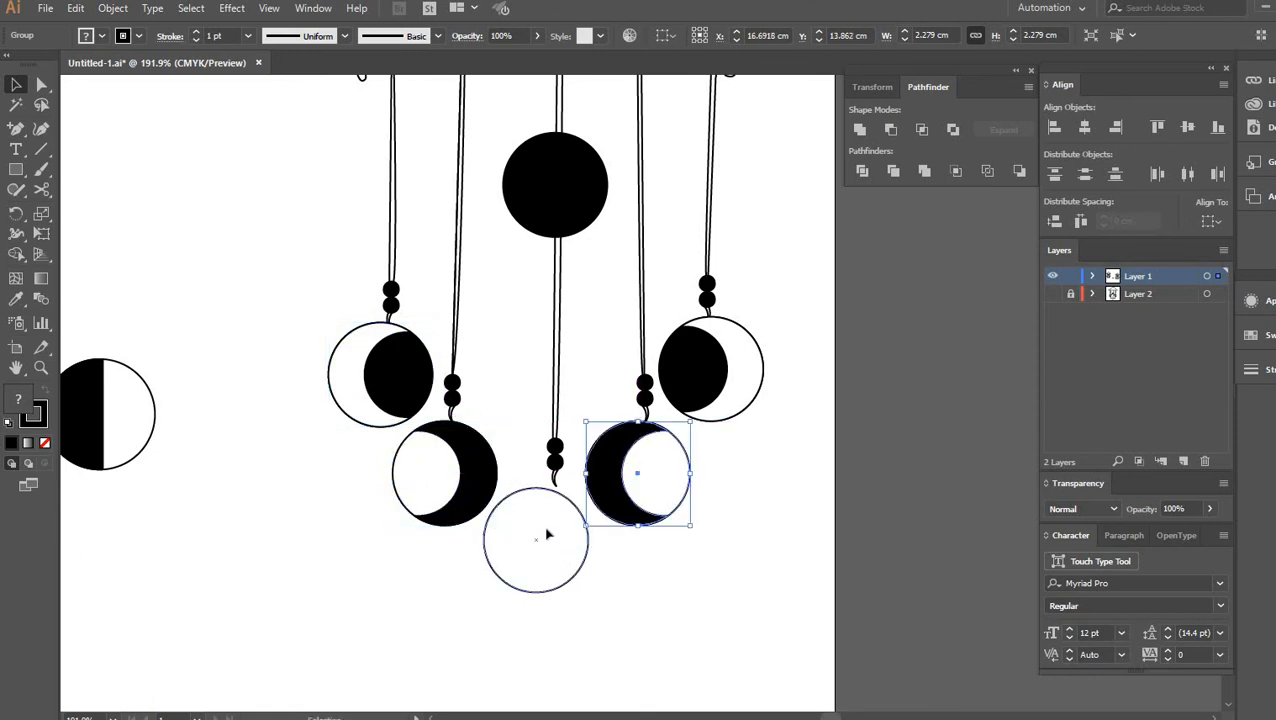
pyautogui.moveTo(547, 535); pyautogui.dragTo(553, 532)
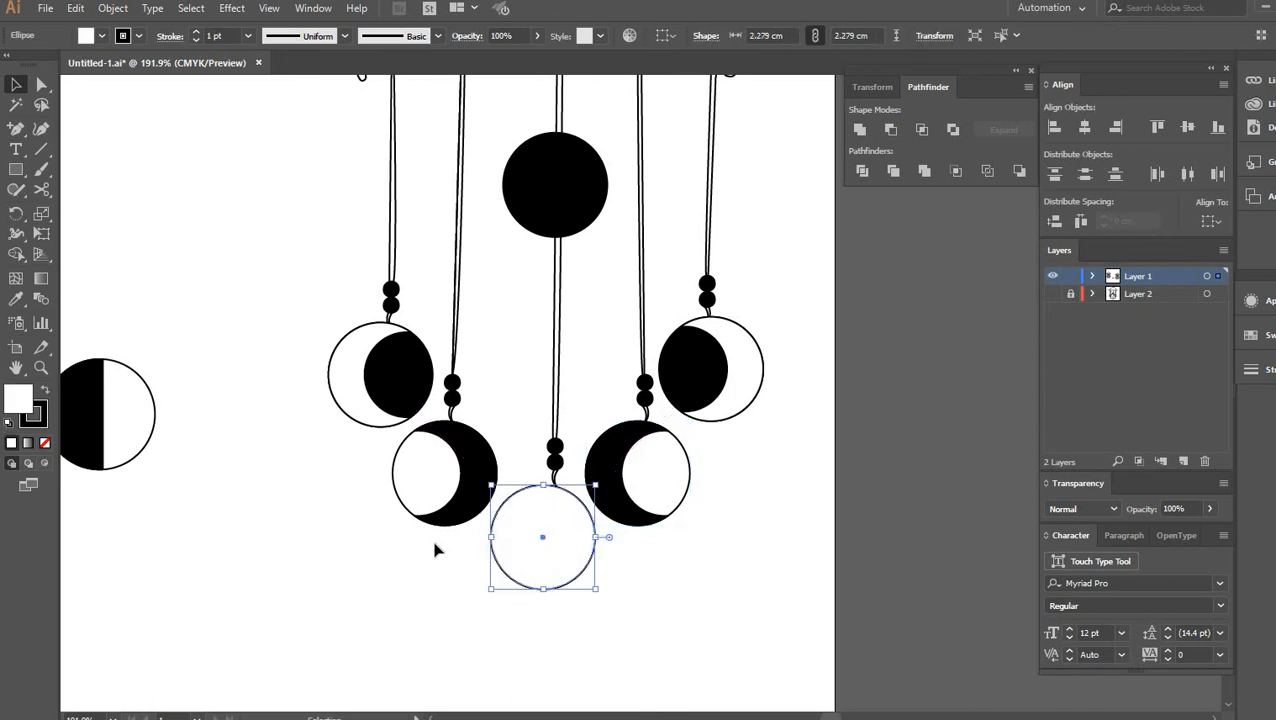
# Step: Move the crescent moons from the first and fifth strings up onto the second and fourth strings, flanking the black full moon
pyautogui.click(524, 435)
pyautogui.keyDown('ctrl'); pyautogui.keyDown('alt'); pyautogui.click(524, 435); pyautogui.keyUp('alt'); pyautogui.keyUp('ctrl')
pyautogui.keyDown('ctrl'); pyautogui.keyDown('alt'); pyautogui.click(524, 435); pyautogui.keyUp('alt'); pyautogui.keyUp('ctrl')
pyautogui.moveTo(583, 356); pyautogui.dragTo(524, 416)
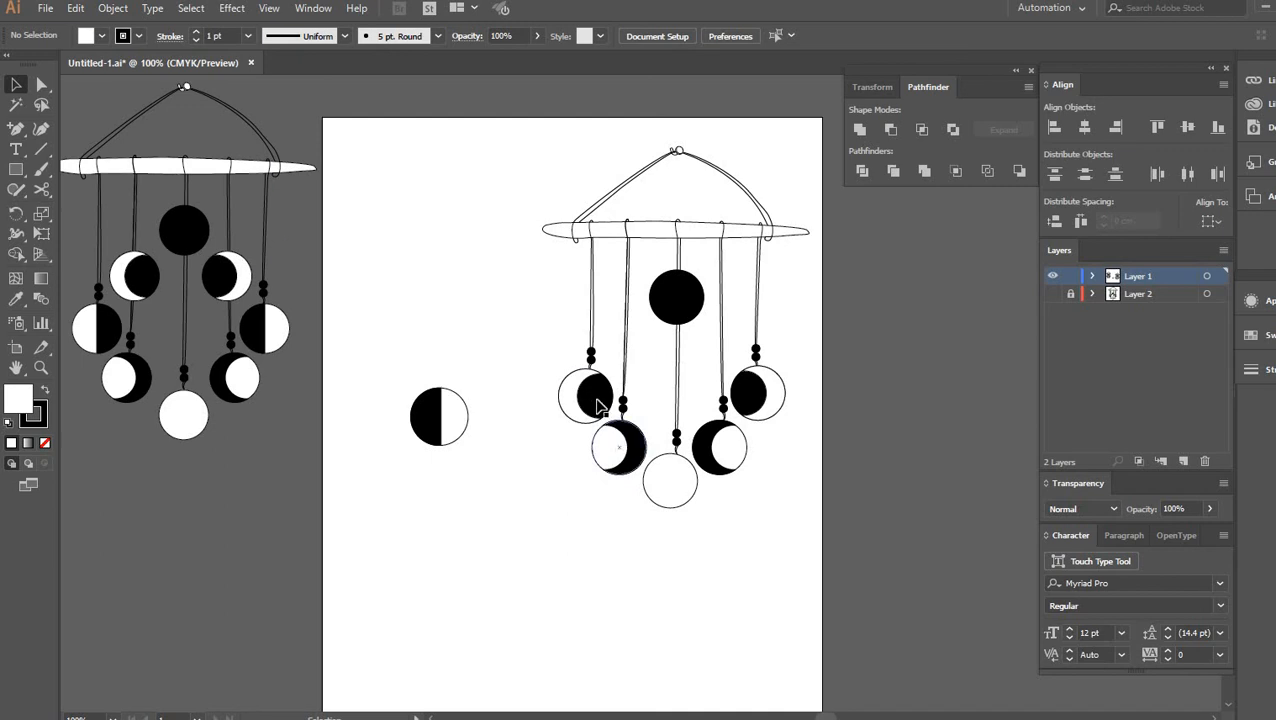
pyautogui.moveTo(593, 406); pyautogui.dragTo(636, 344)
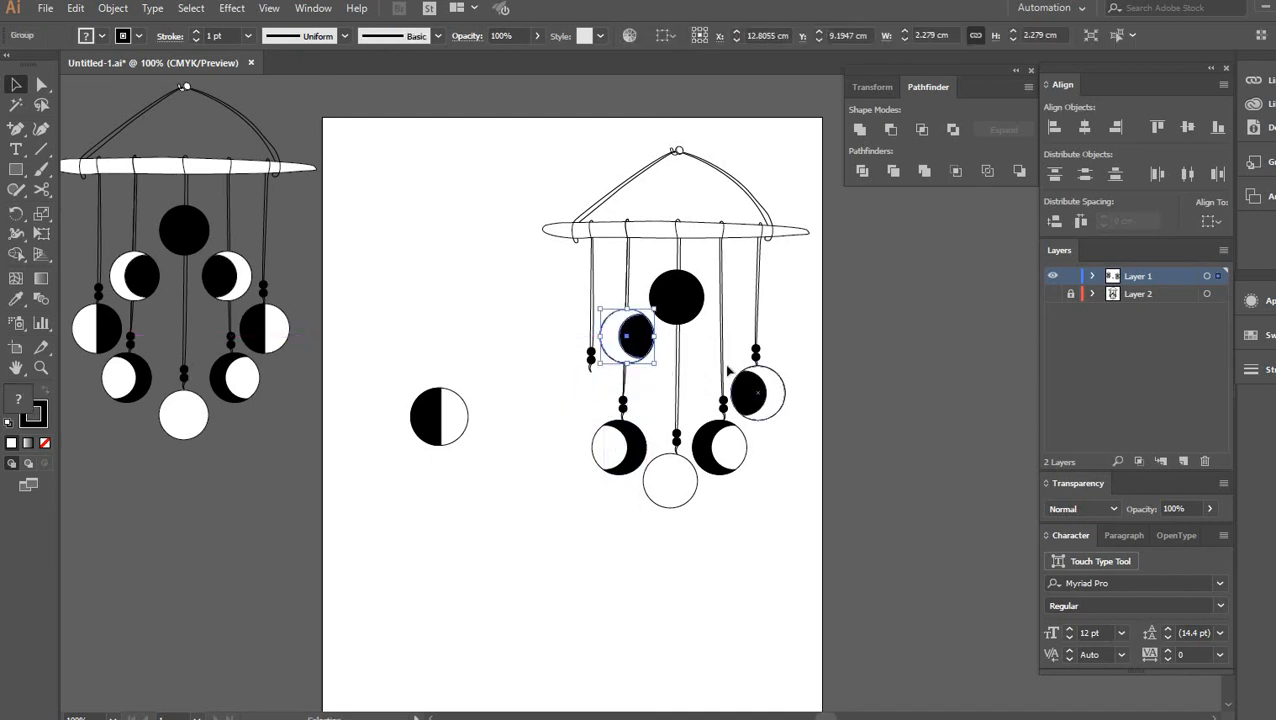
pyautogui.moveTo(755, 379); pyautogui.dragTo(720, 334)
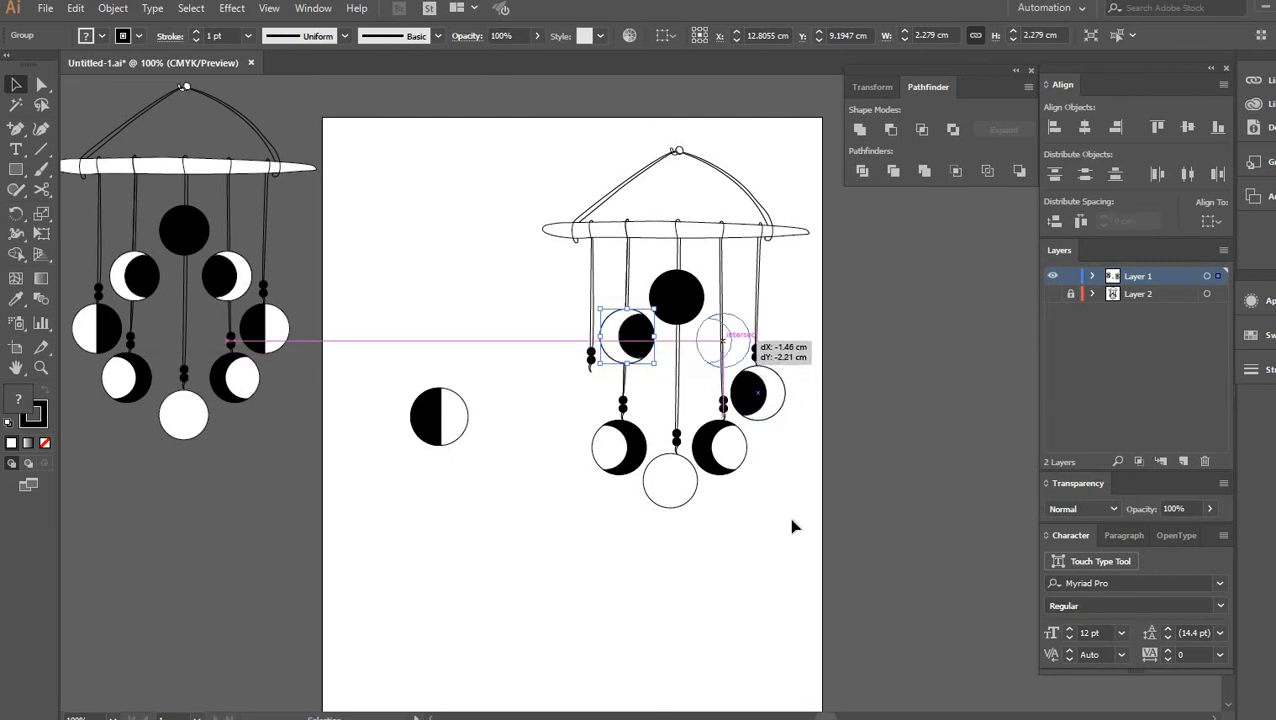
pyautogui.click(714, 413)
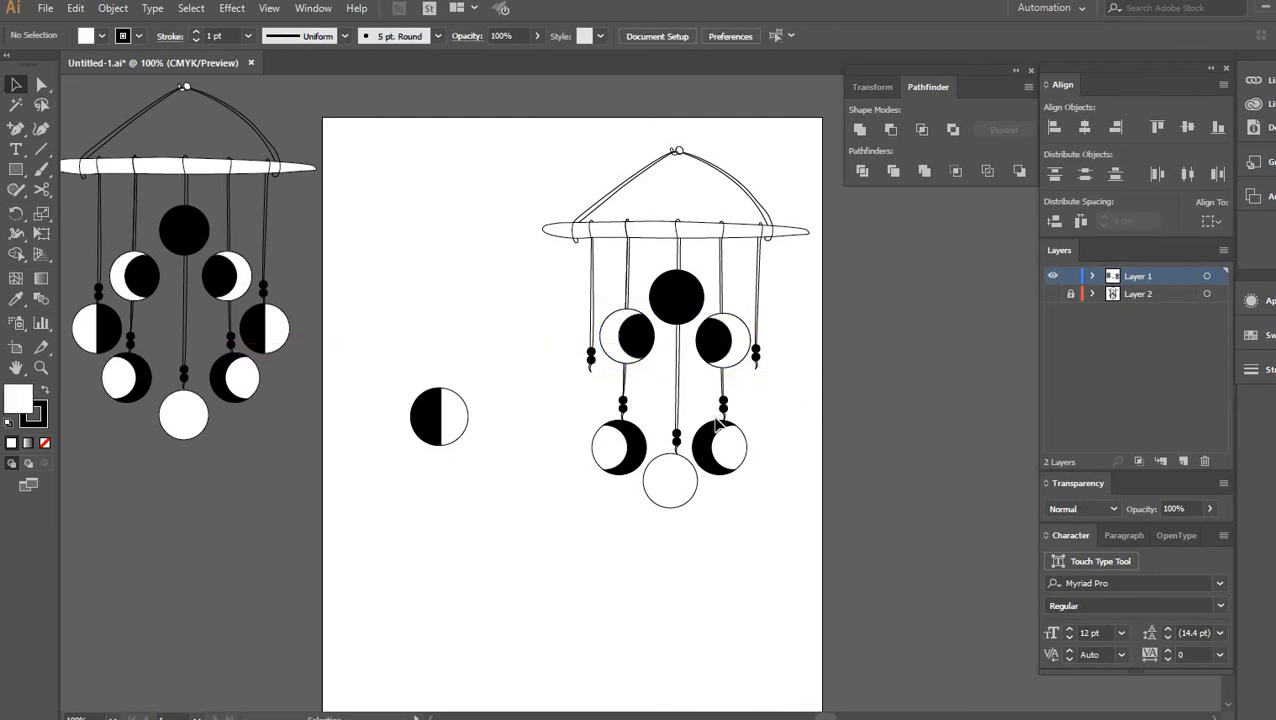
# Step: Hang the loose half-black moon below the fifth string's beads and a copy rotated 180° below the first string's beads
pyautogui.click(454, 415)
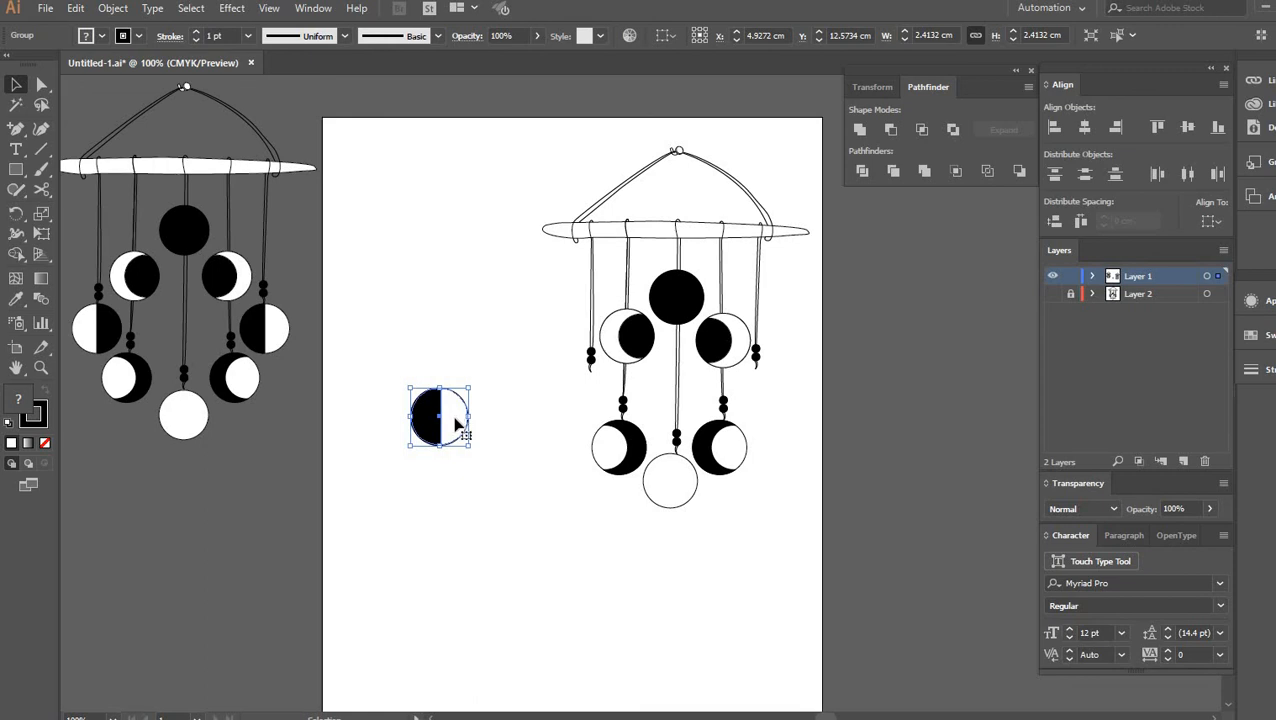
pyautogui.moveTo(679, 420); pyautogui.dragTo(539, 443)
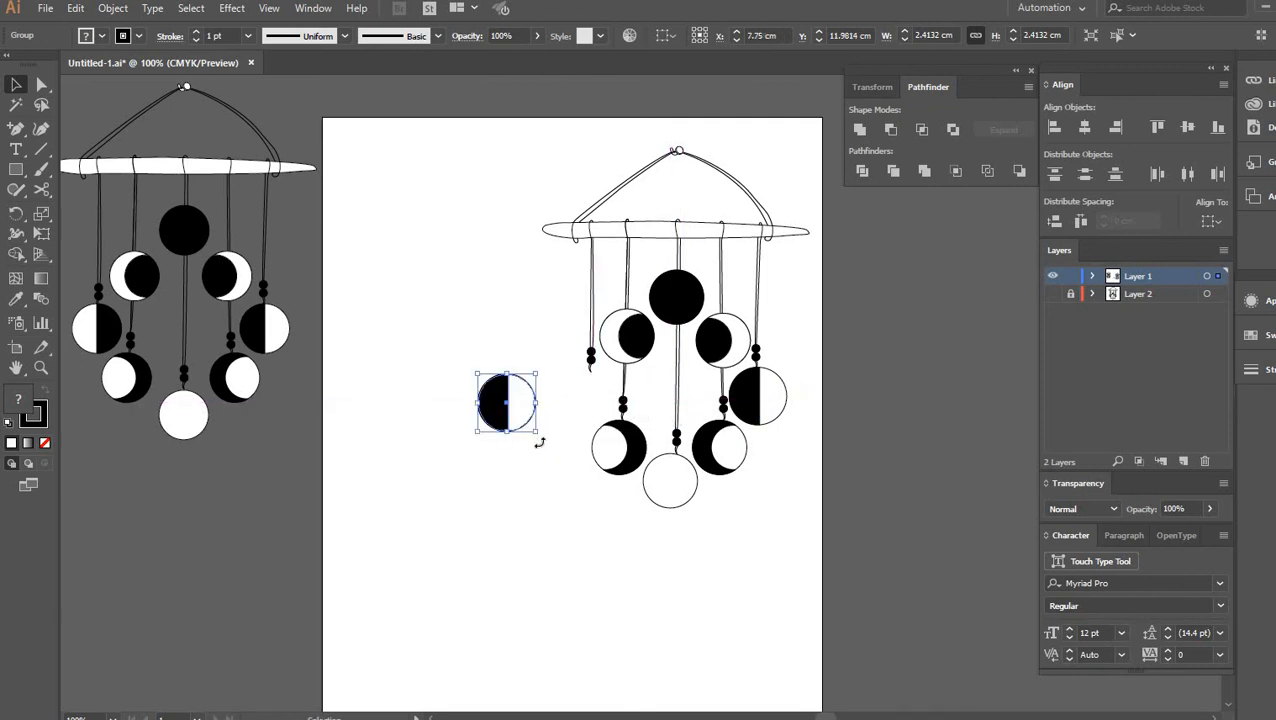
pyautogui.moveTo(518, 346); pyautogui.dragTo(467, 336)
pyautogui.moveTo(511, 402); pyautogui.dragTo(595, 401)
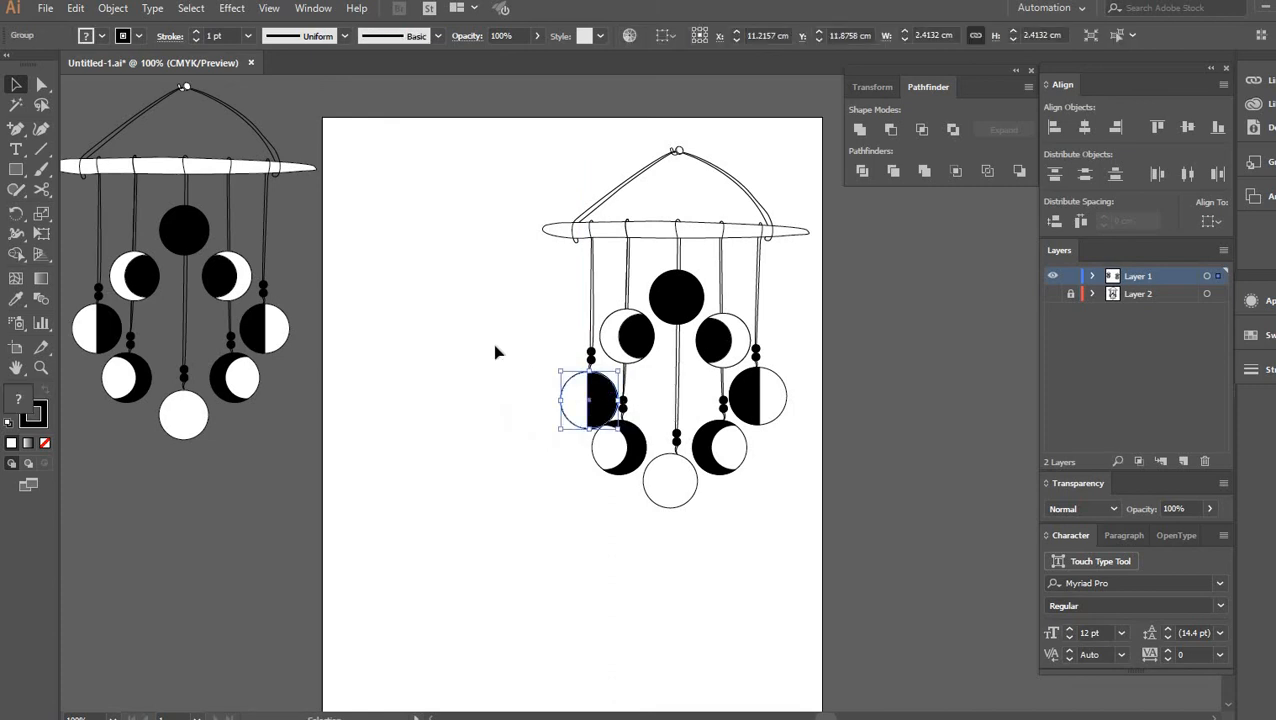
# Step: Nudge the first string's half moon slightly up and left until it is level with the fifth string's half moon, and deselect it
pyautogui.press('Up')
pyautogui.press('Up')
pyautogui.press('Up')
pyautogui.press('Up')
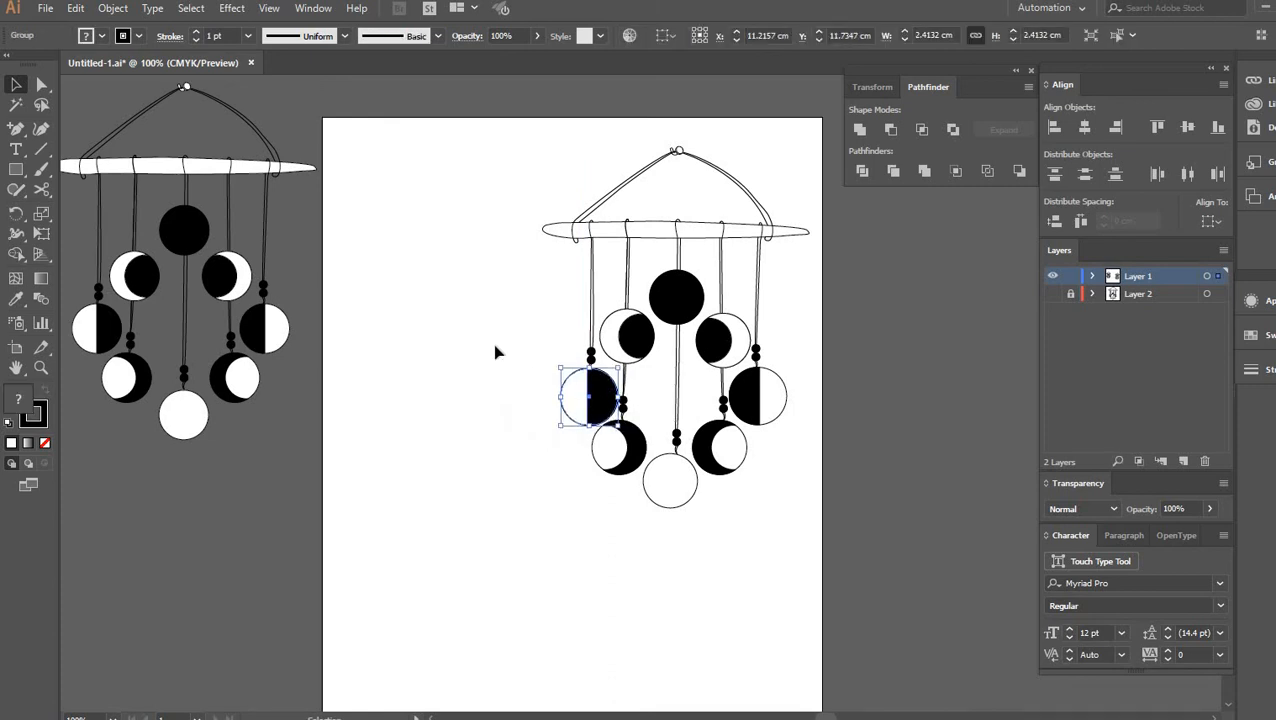
pyautogui.press('Left')
pyautogui.press('Left')
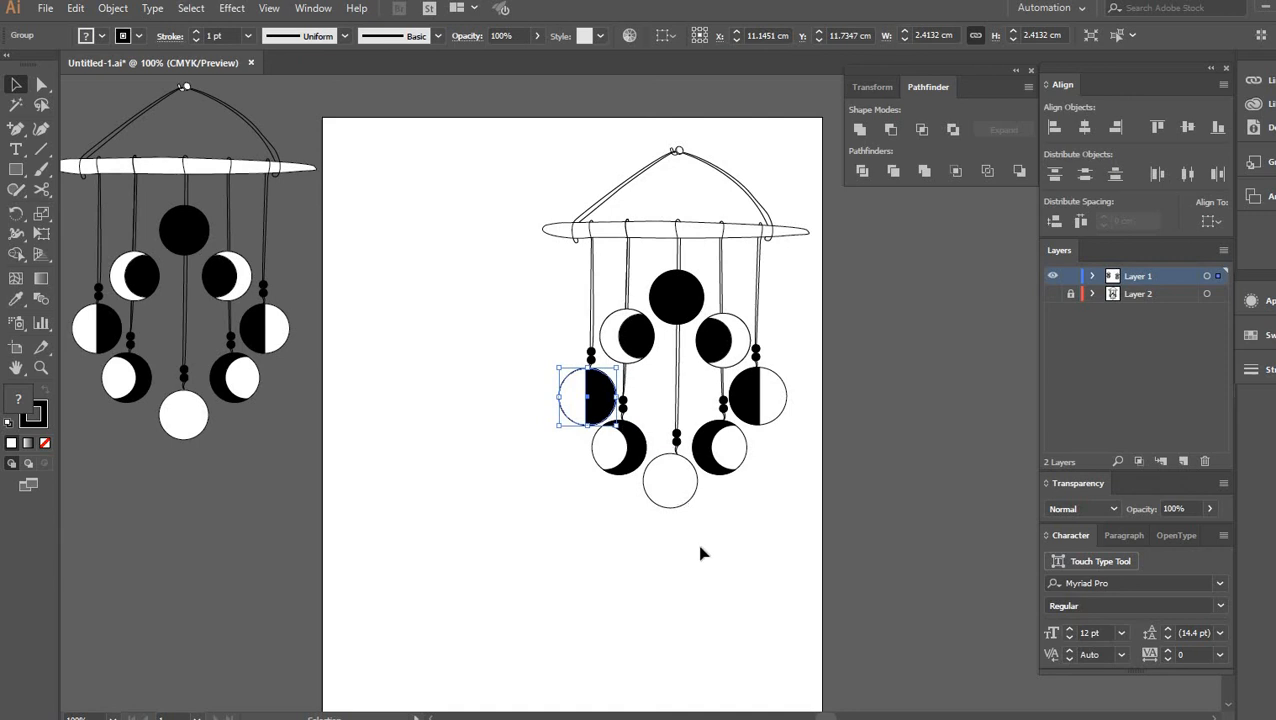
pyautogui.click(700, 553)
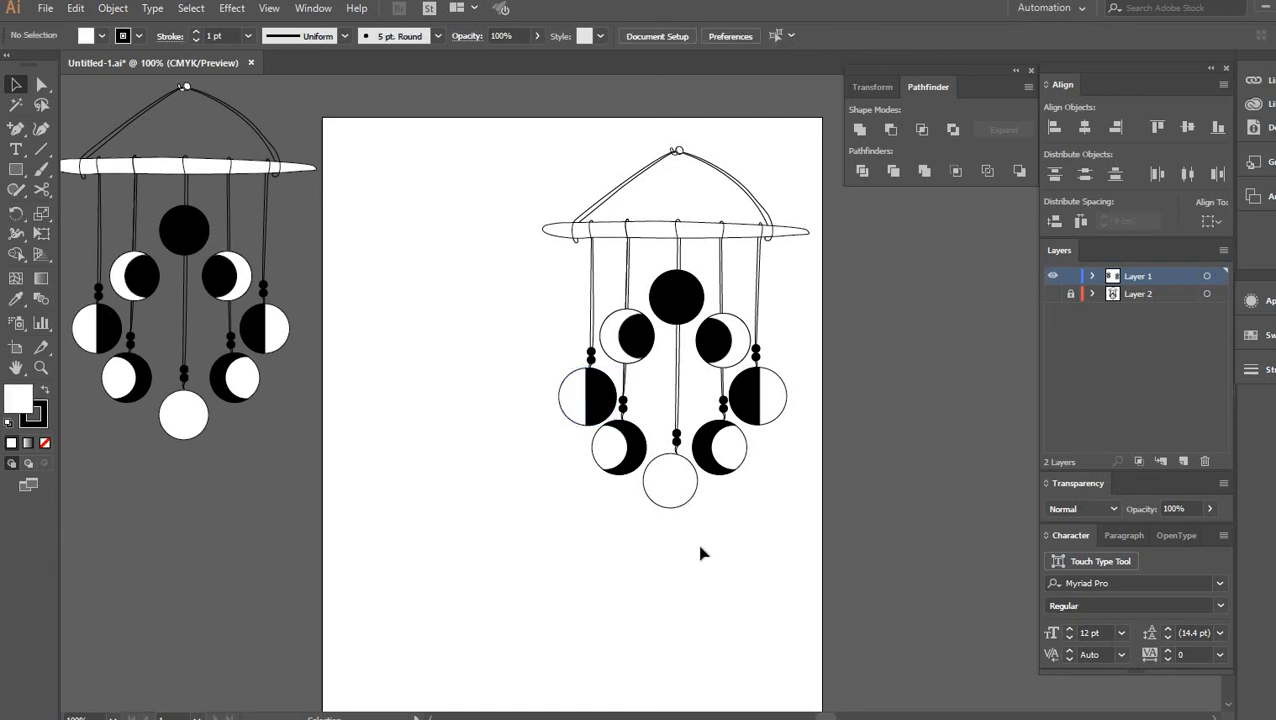